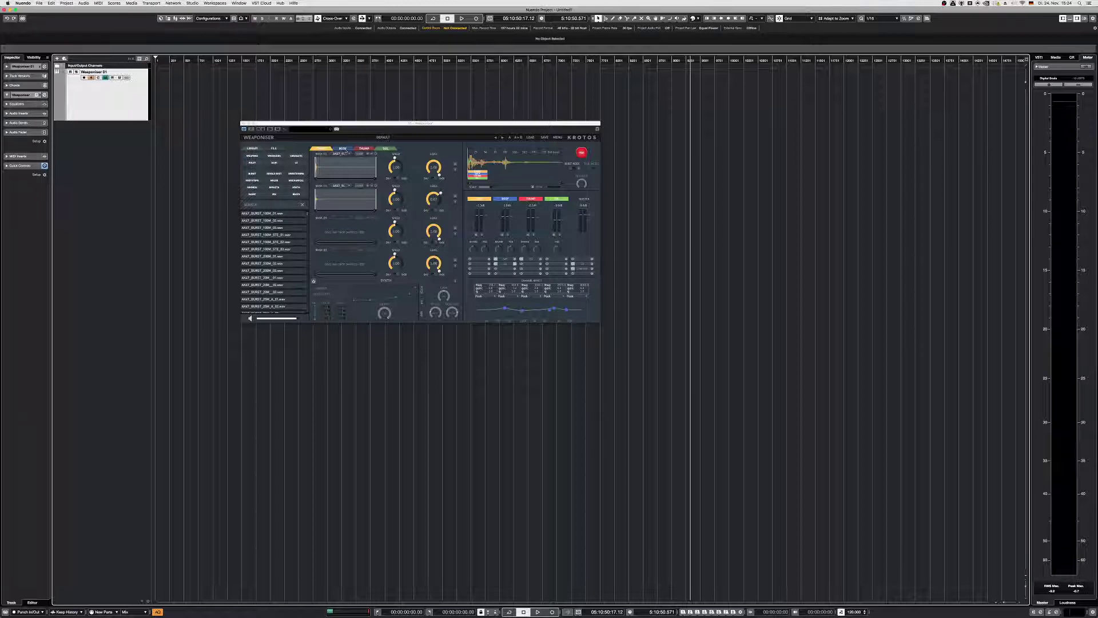
- Filter the sample library to weapon sounds and browse its sound types, including the single-shot and burst recordings
{"action": "left_click", "coordinate": [452, 129]}
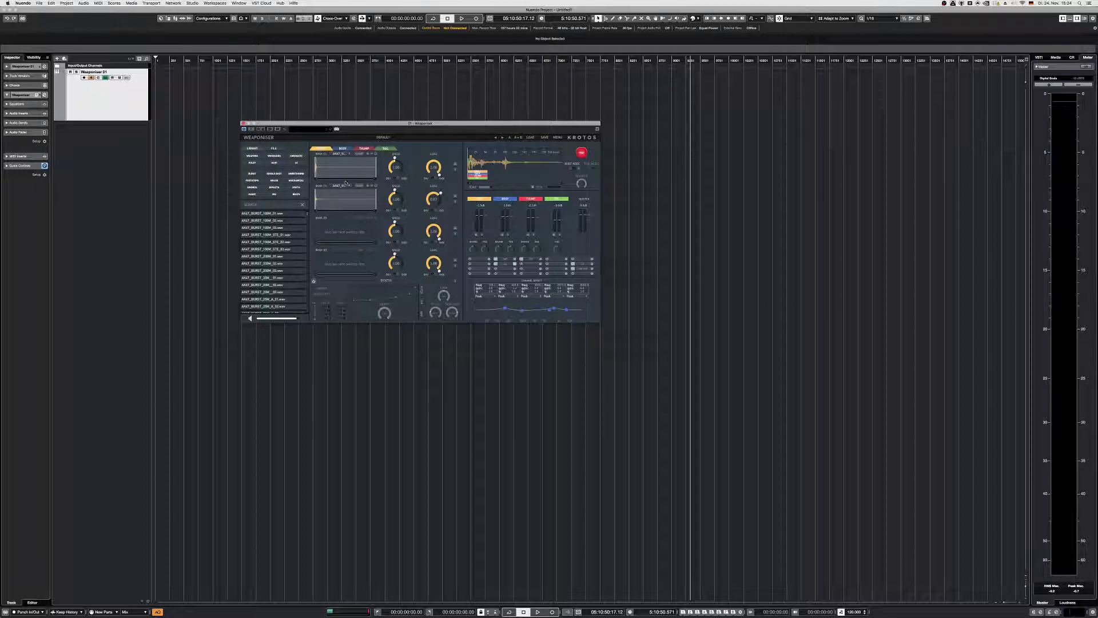
{"action": "left_click", "coordinate": [253, 156]}
{"action": "left_click", "coordinate": [298, 175]}
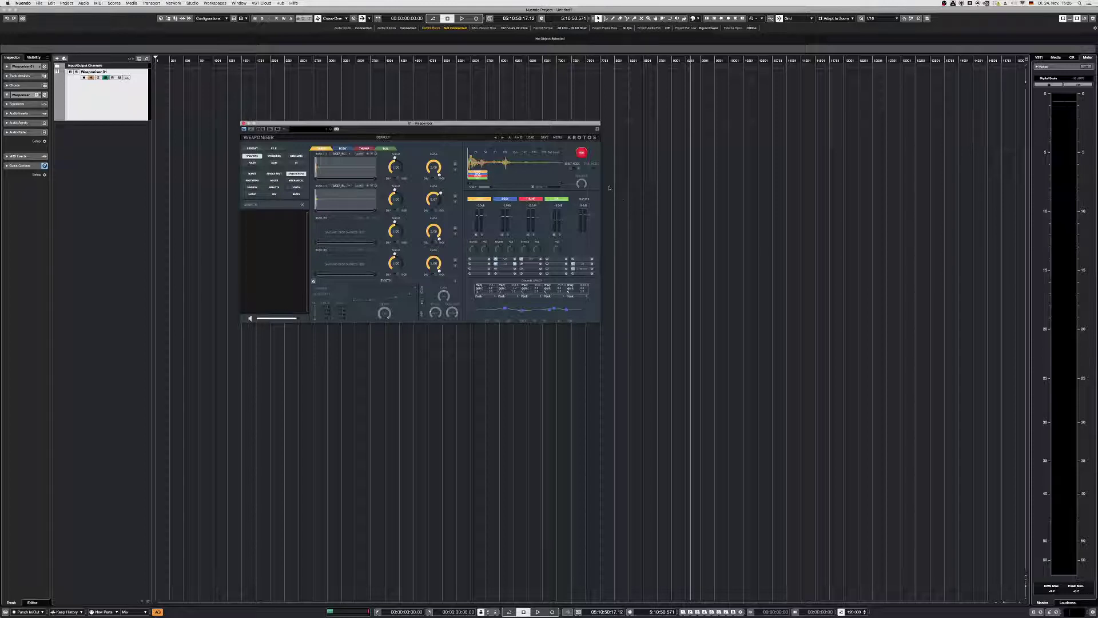
{"action": "left_click", "coordinate": [280, 174]}
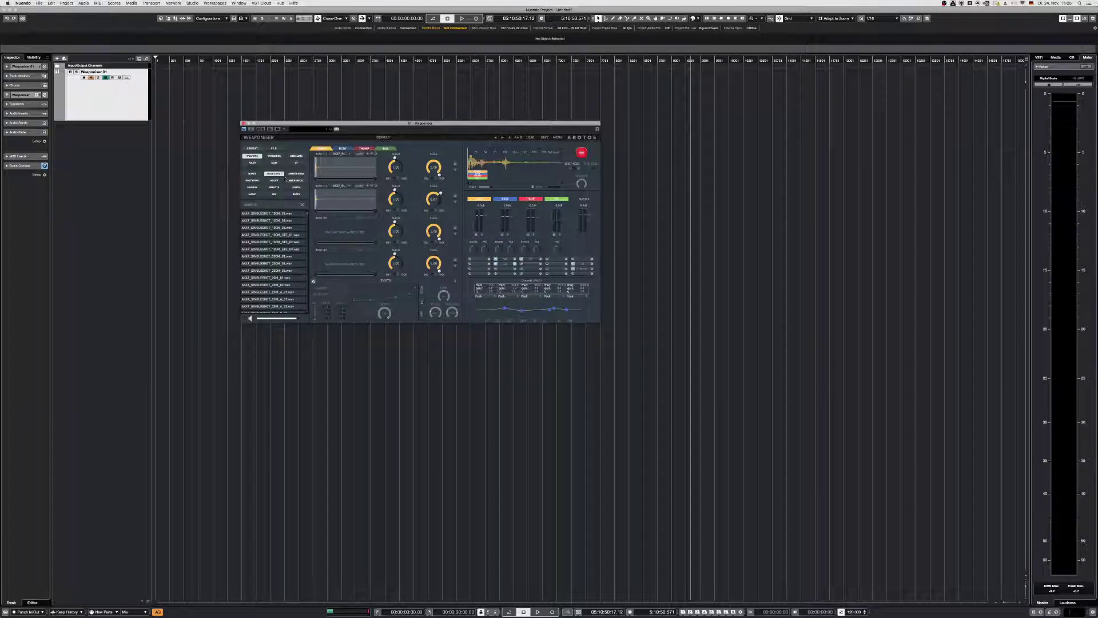
{"action": "scroll", "coordinate": [298, 262], "scroll_direction": "down", "scroll_amount": 3}
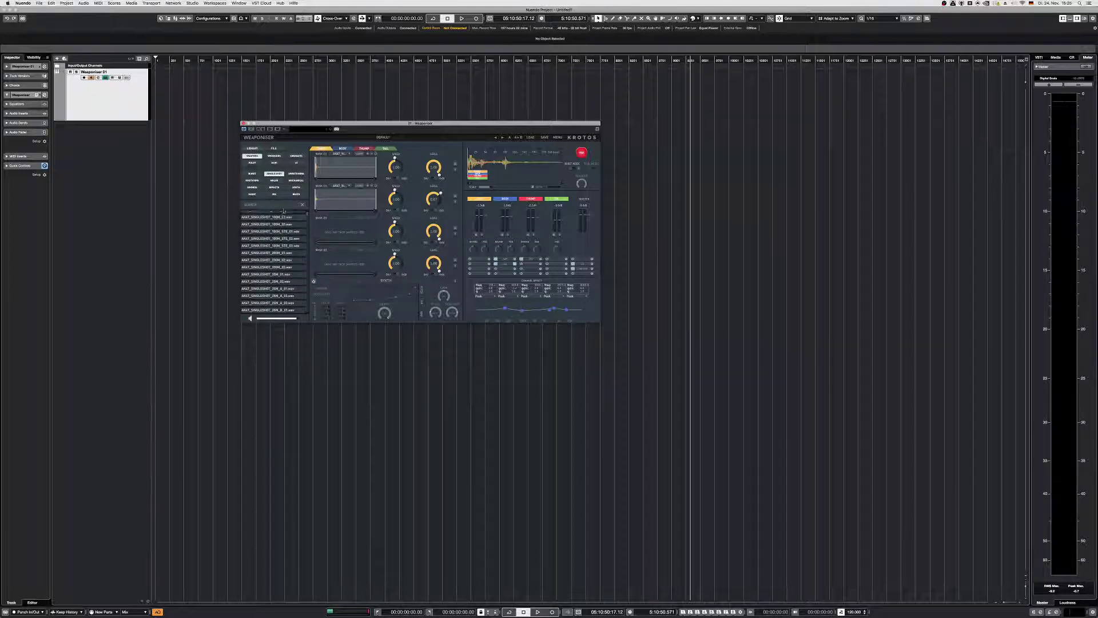
{"action": "left_click", "coordinate": [253, 173]}
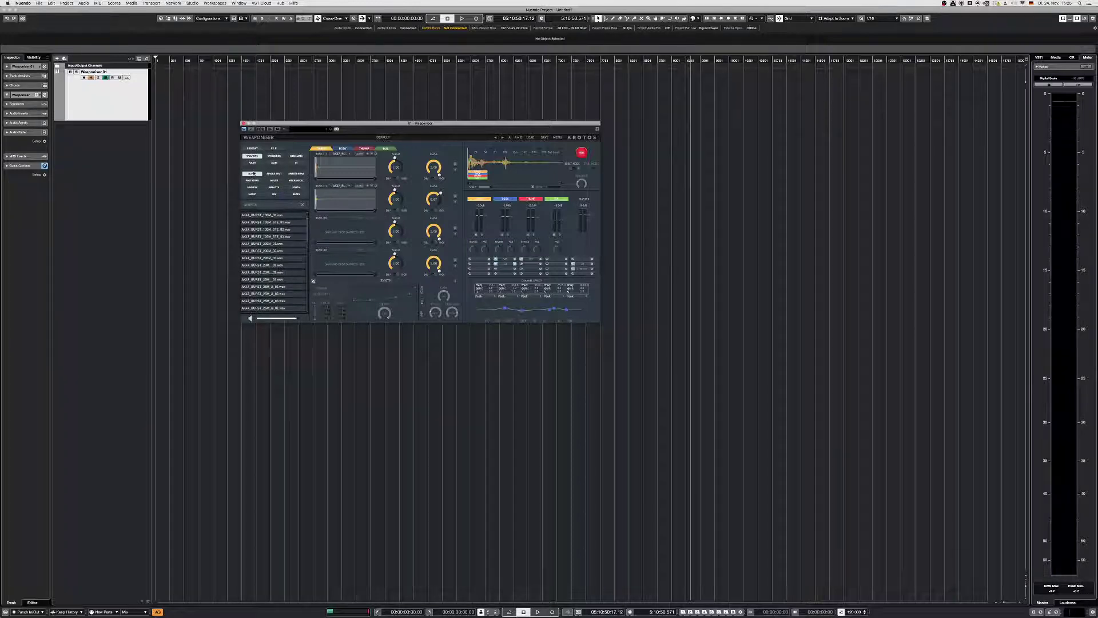
- Browse the other library categories and audition Metal_Impact_Low_1.wav among the cinematic impact sounds
{"action": "left_click", "coordinate": [275, 155]}
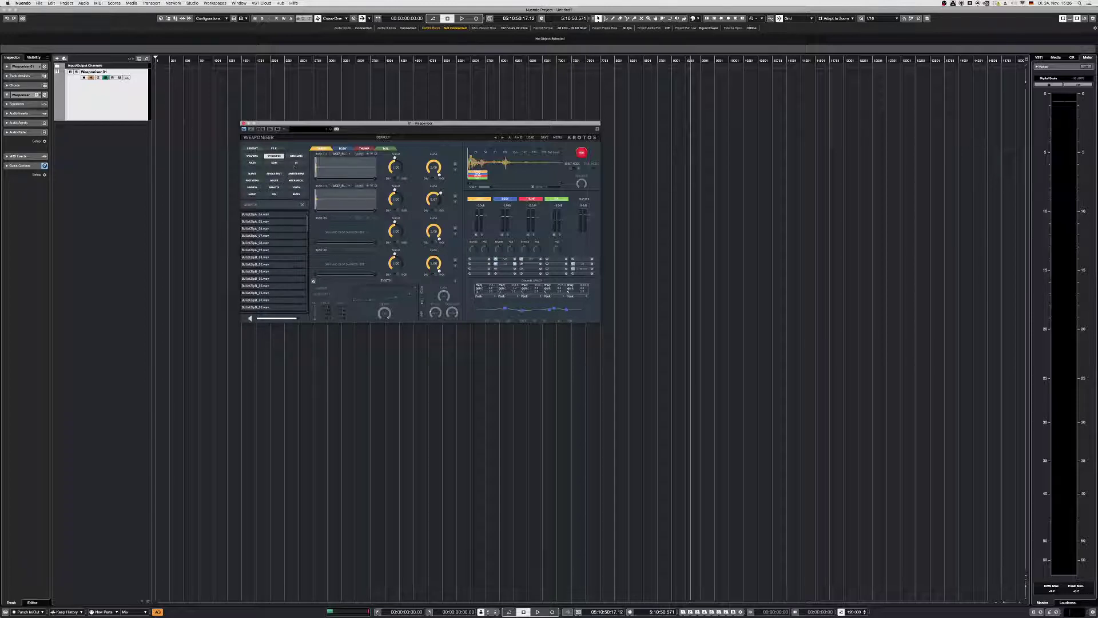
{"action": "left_click", "coordinate": [296, 156]}
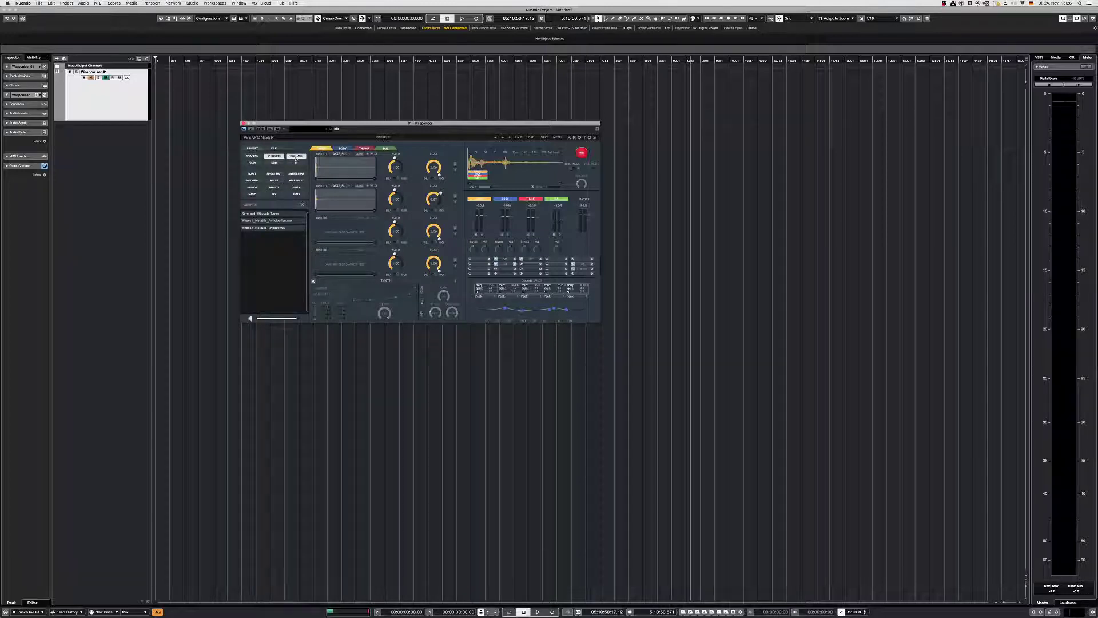
{"action": "left_click", "coordinate": [252, 163]}
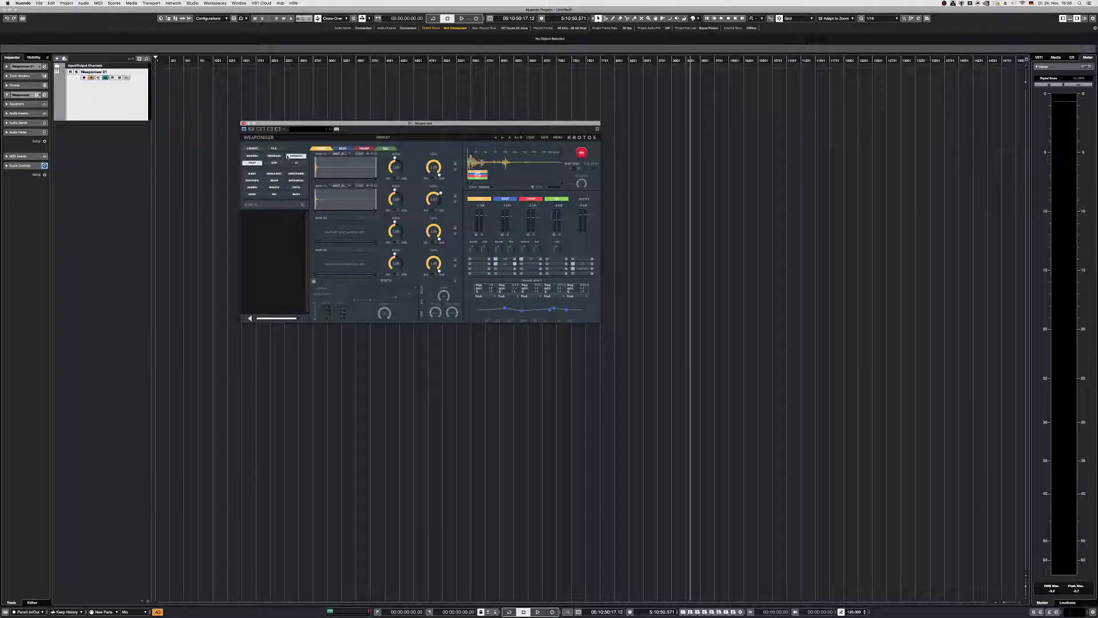
{"action": "left_click", "coordinate": [271, 161]}
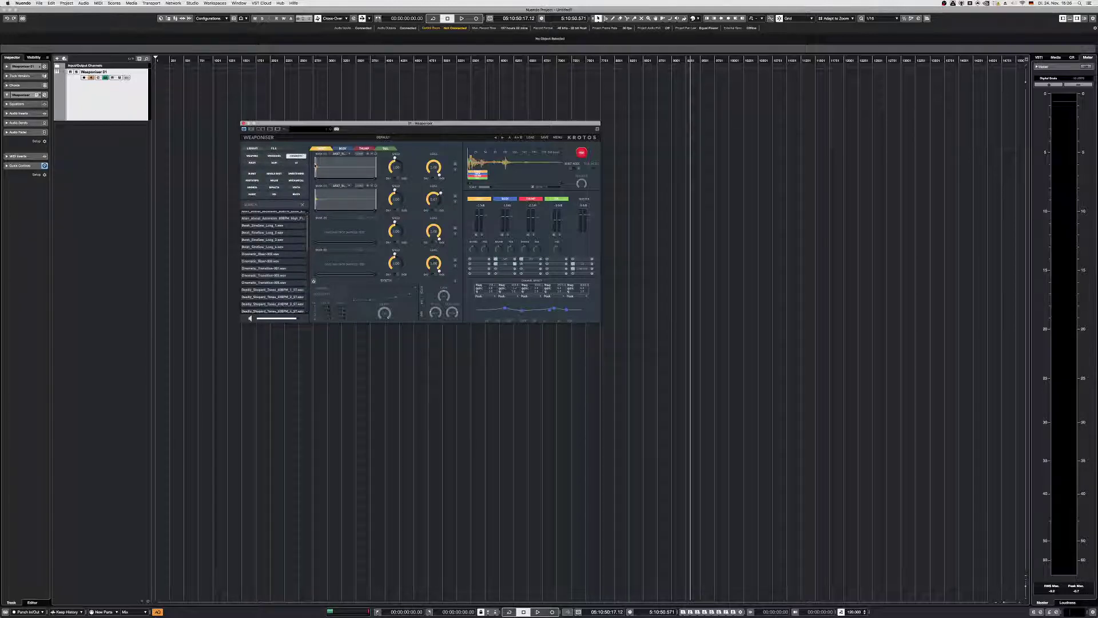
{"action": "left_click", "coordinate": [274, 187]}
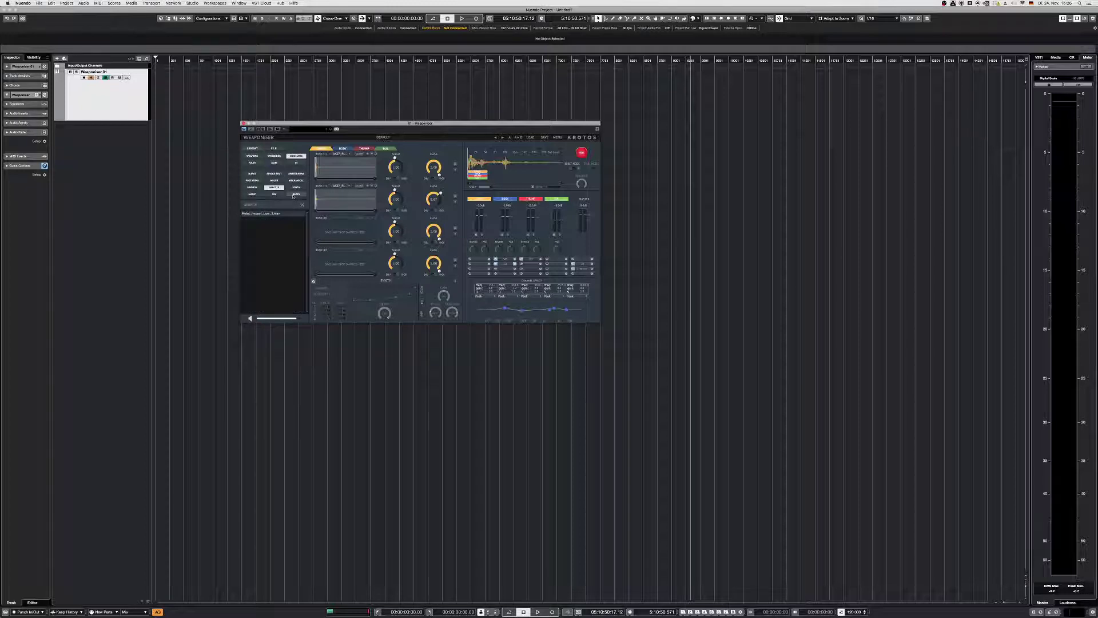
{"action": "left_click", "coordinate": [251, 213]}
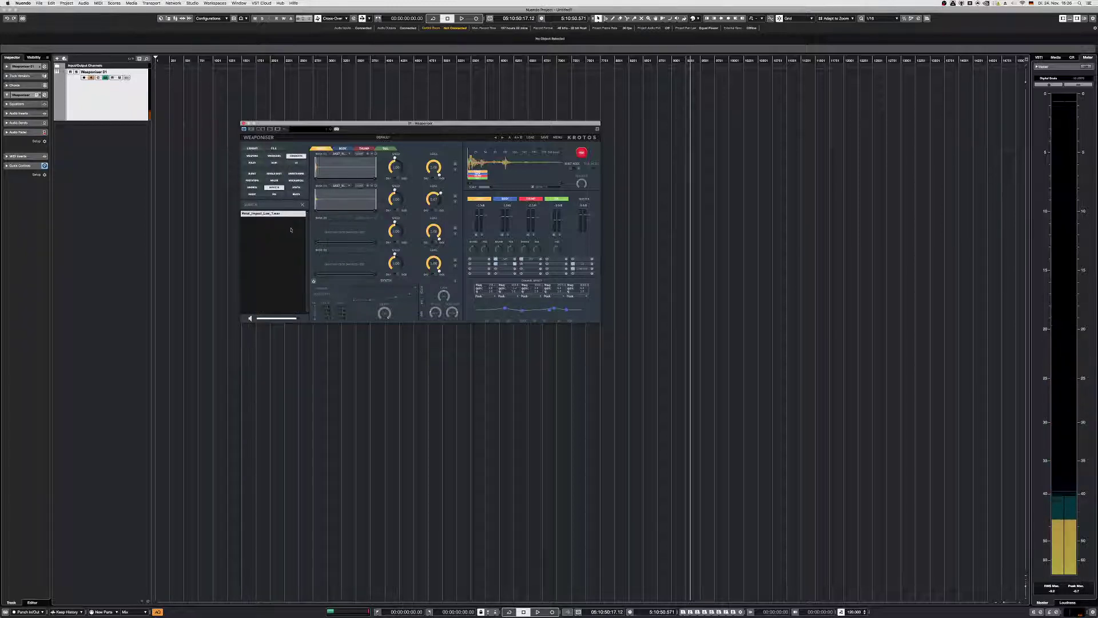
- Clear the impact and cinematic filters and narrow the sample library to the UI category
{"action": "left_click", "coordinate": [299, 158]}
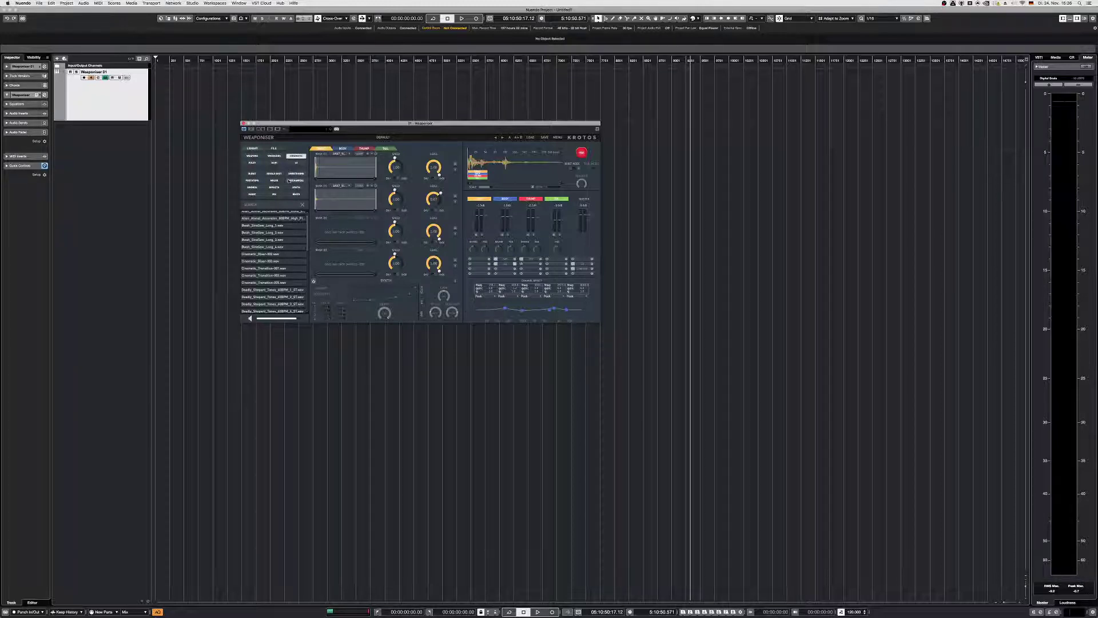
{"action": "left_click", "coordinate": [297, 155]}
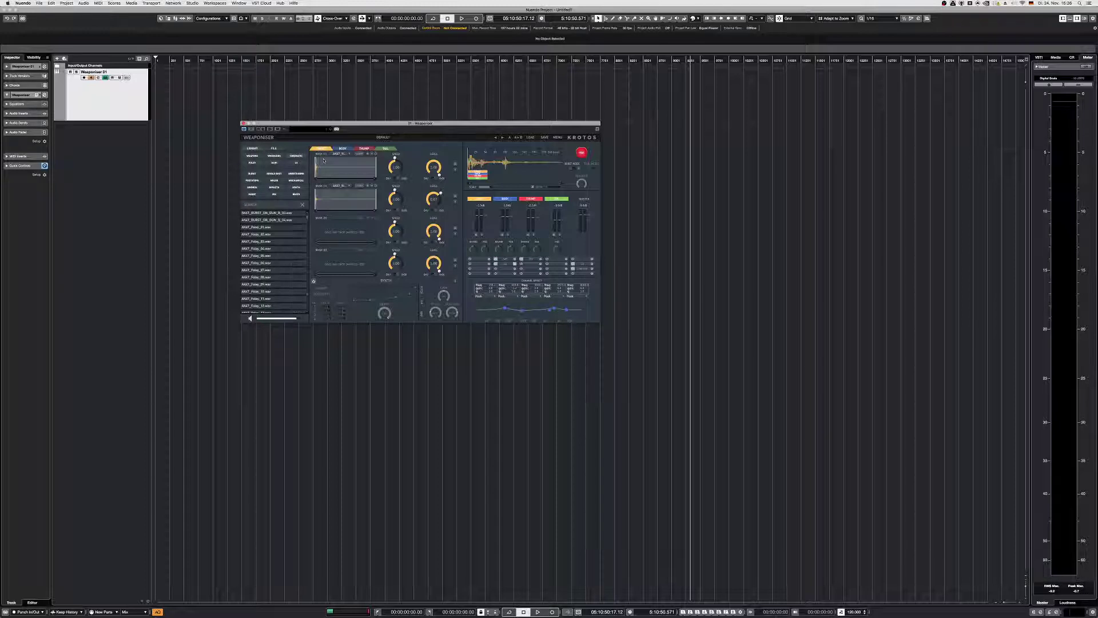
{"action": "left_click", "coordinate": [276, 162]}
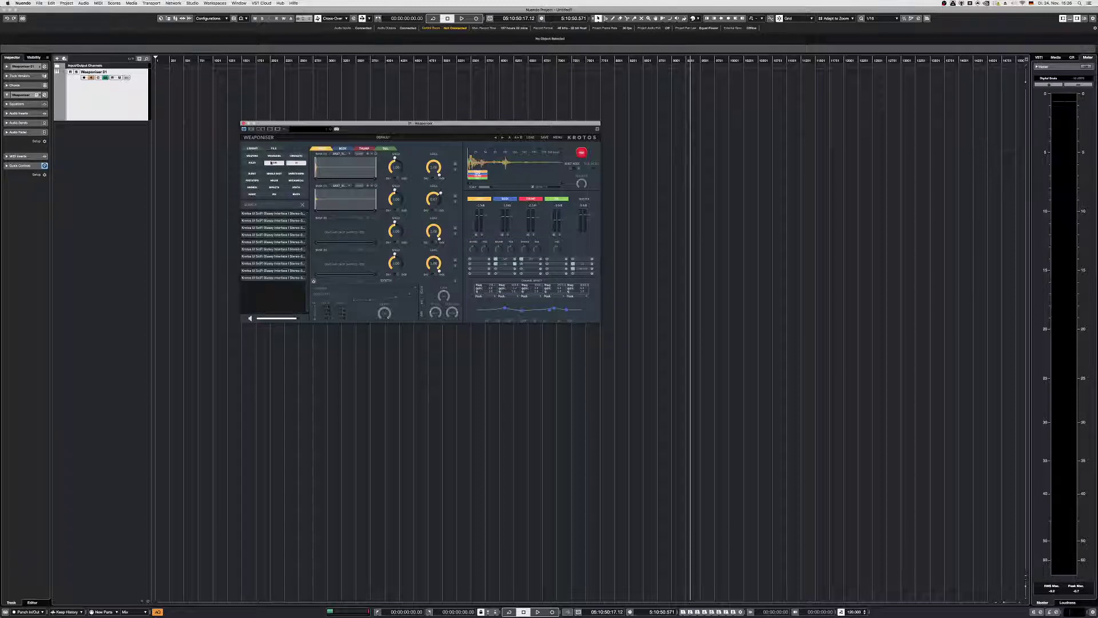
{"action": "left_click", "coordinate": [296, 162]}
{"action": "scroll", "coordinate": [282, 277], "scroll_direction": "up", "scroll_amount": 2}
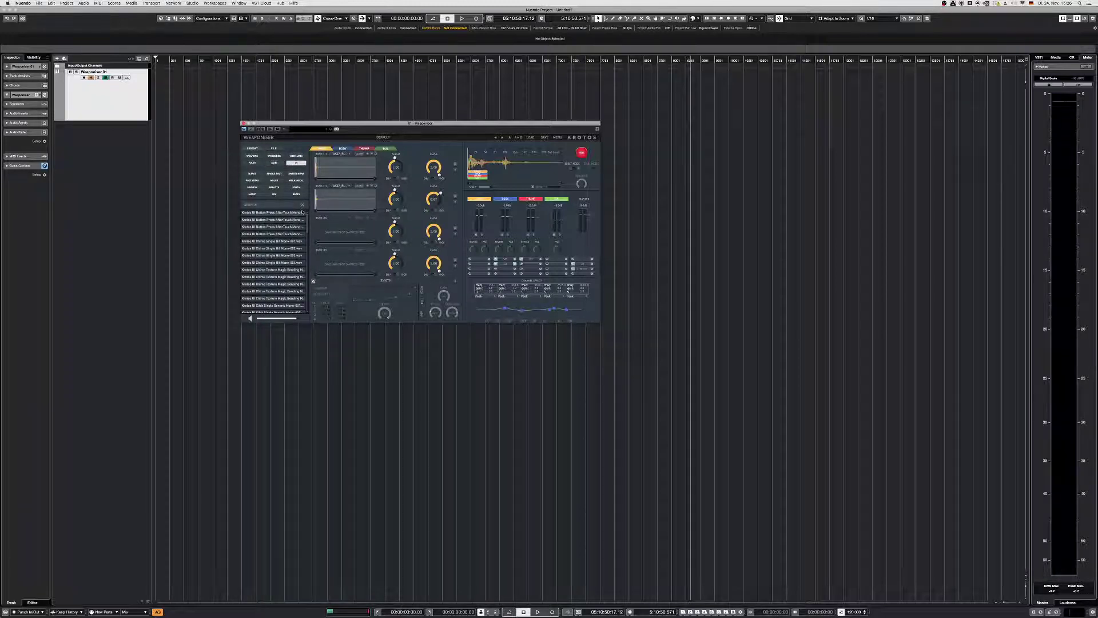
- Combine the UI category with several sound-type filters and browse the matching sample list
{"action": "left_click", "coordinate": [252, 194]}
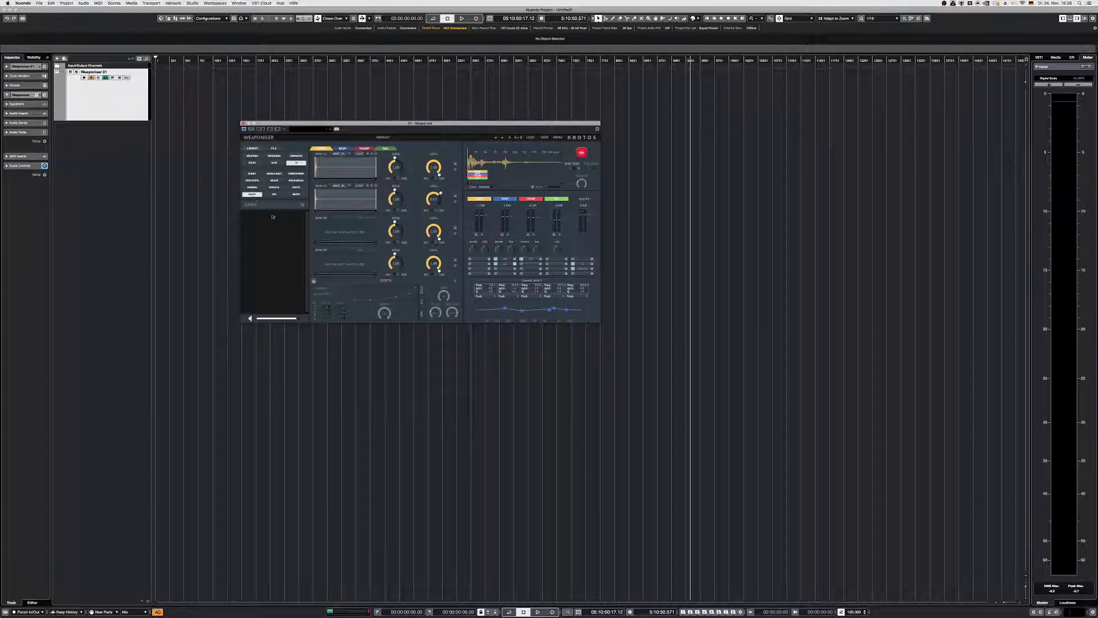
{"action": "left_click", "coordinate": [262, 194]}
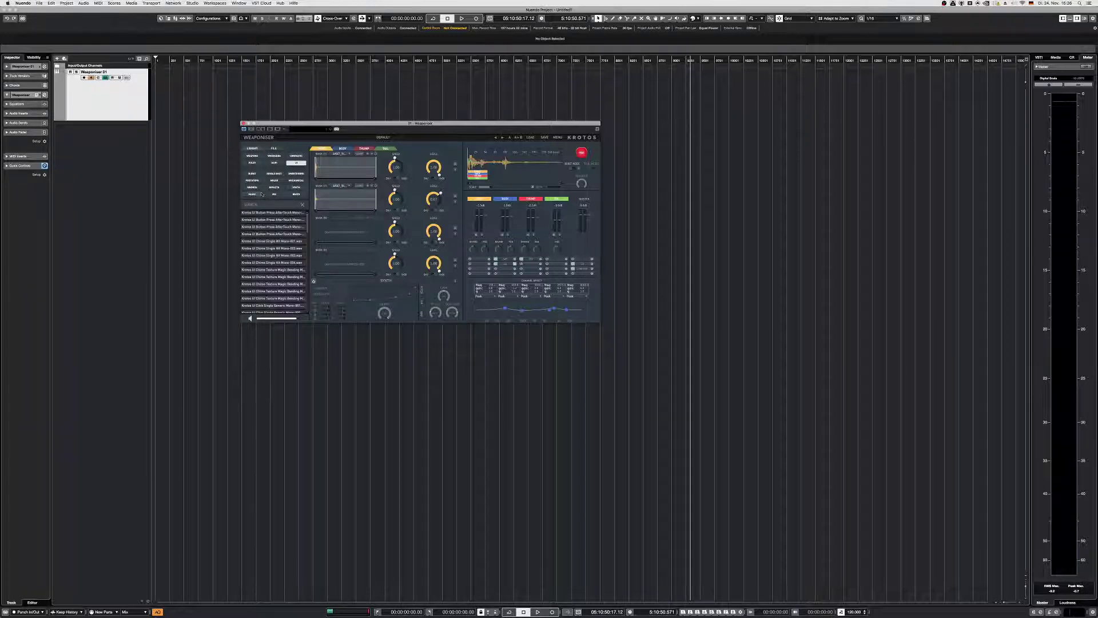
{"action": "left_click", "coordinate": [297, 187]}
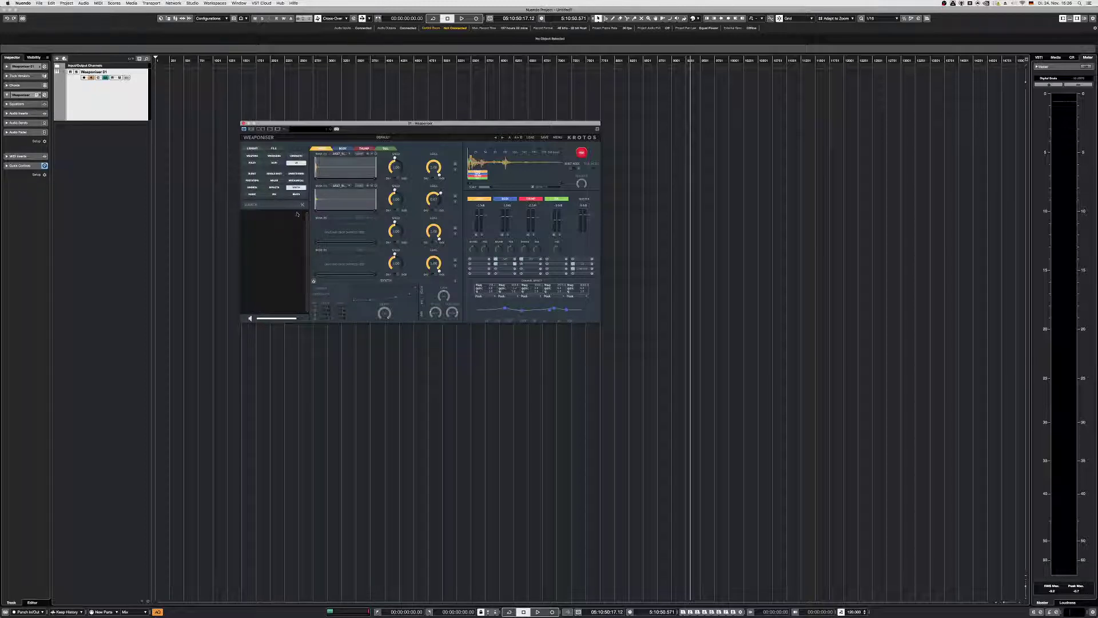
{"action": "left_click", "coordinate": [296, 187]}
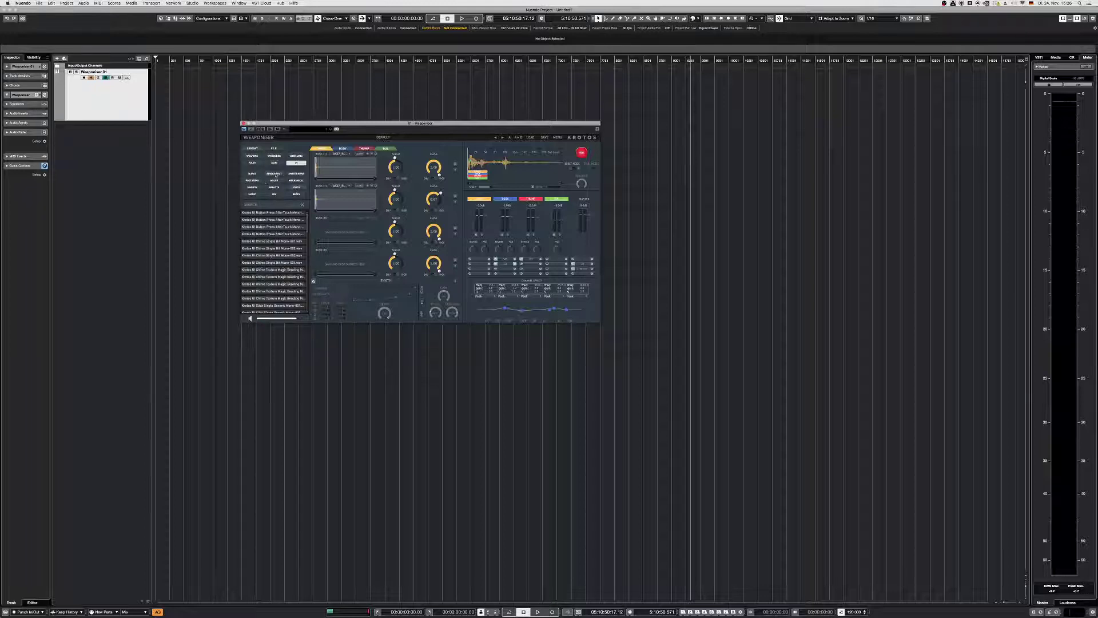
{"action": "left_click", "coordinate": [275, 174]}
{"action": "left_click", "coordinate": [254, 173]}
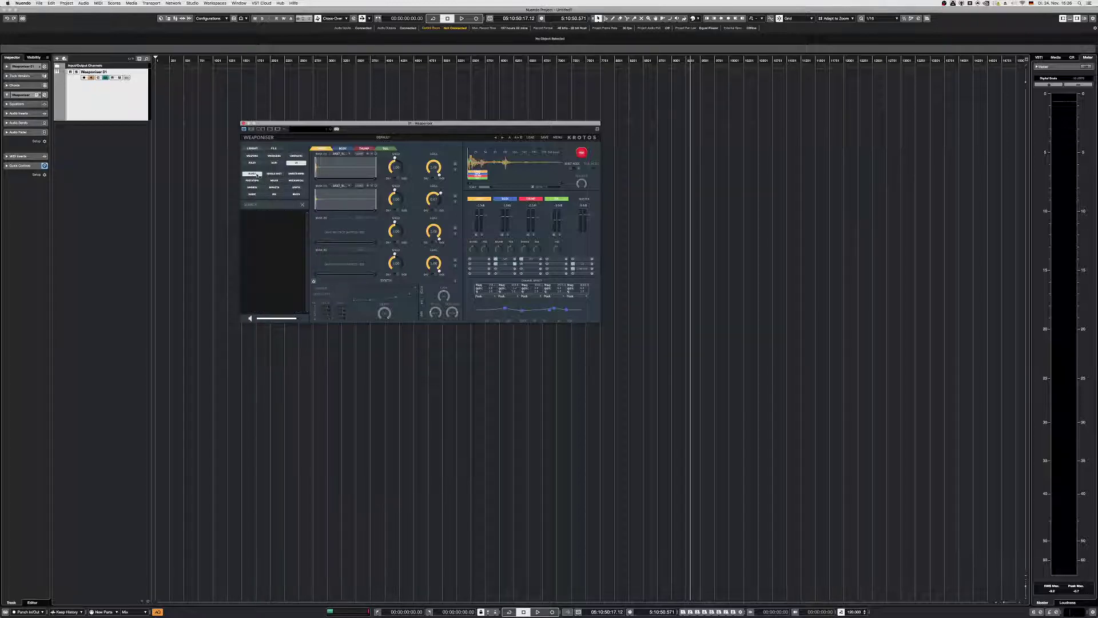
{"action": "left_click", "coordinate": [302, 174]}
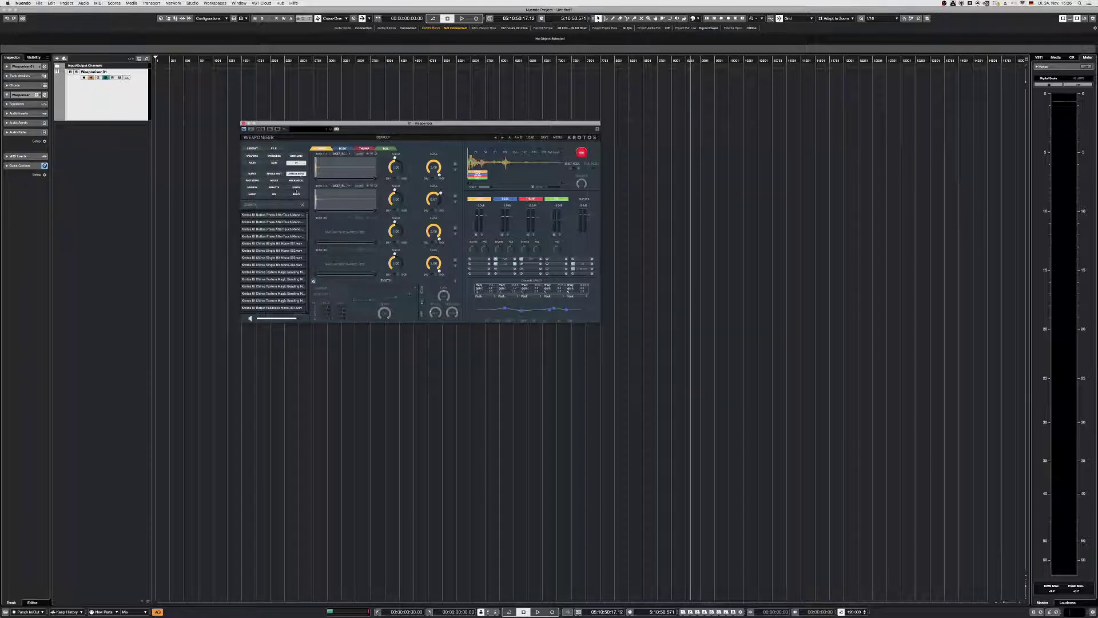
{"action": "scroll", "coordinate": [265, 252], "scroll_direction": "down", "scroll_amount": 10}
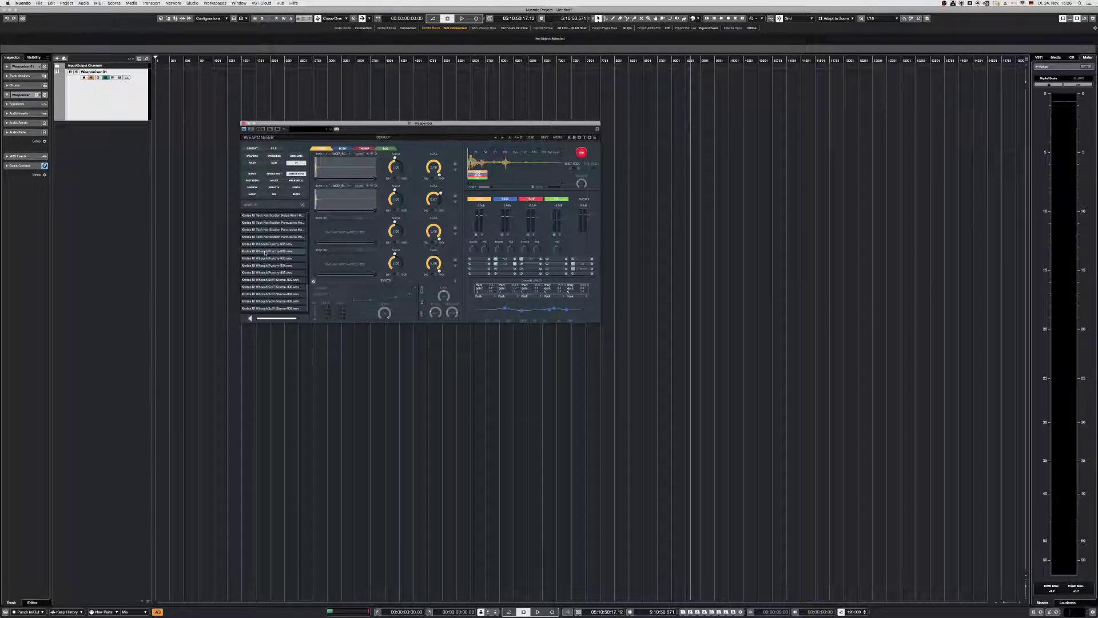
{"action": "scroll", "coordinate": [266, 252], "scroll_direction": "up", "scroll_amount": 8}
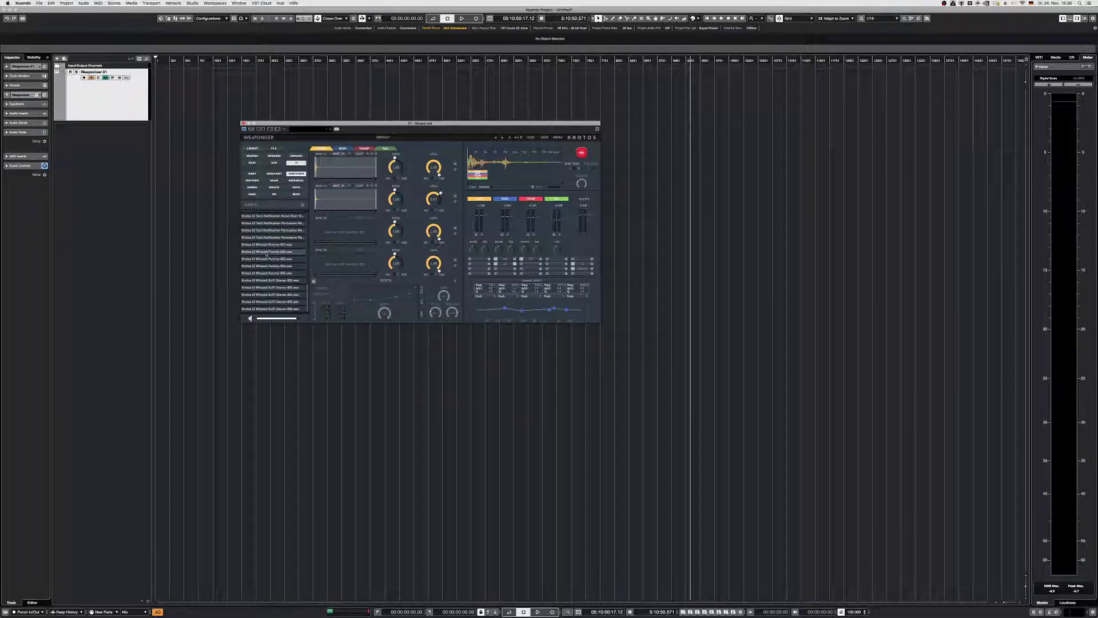
- Check the UI category against each remaining sound-type filter, switching every filter off again after viewing it
{"action": "left_click", "coordinate": [297, 174]}
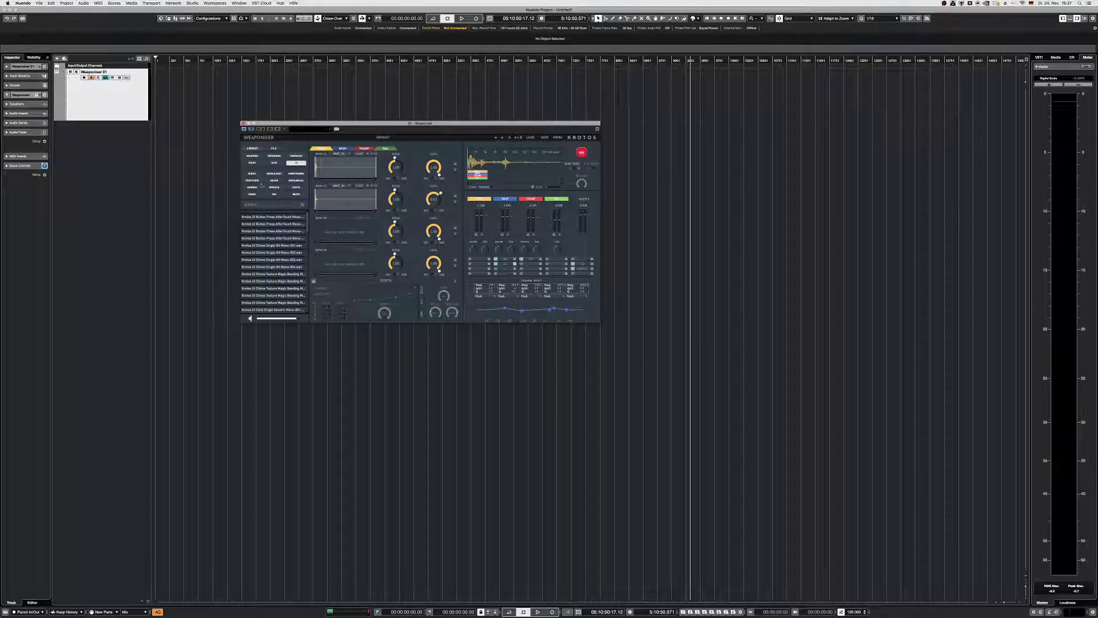
{"action": "left_click", "coordinate": [257, 181]}
{"action": "left_click", "coordinate": [275, 181]}
{"action": "left_click", "coordinate": [275, 181]}
{"action": "left_click", "coordinate": [252, 187]}
{"action": "left_click", "coordinate": [256, 188]}
{"action": "left_click", "coordinate": [252, 194]}
{"action": "left_click", "coordinate": [252, 194]}
{"action": "left_click", "coordinate": [280, 196]}
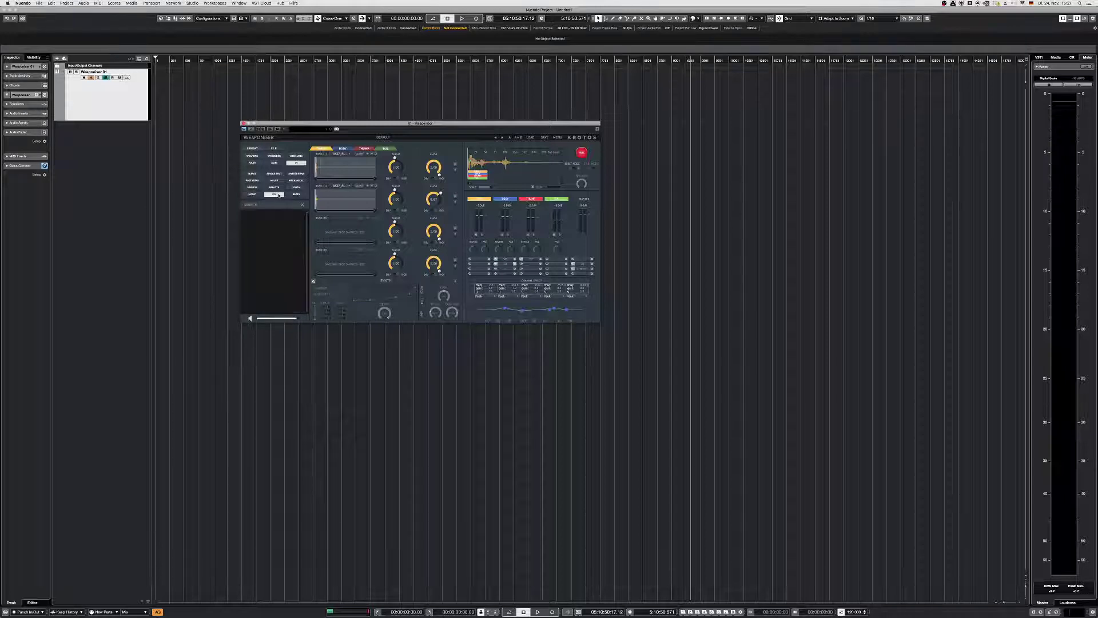
{"action": "left_click", "coordinate": [280, 195]}
{"action": "left_click", "coordinate": [296, 194]}
{"action": "left_click", "coordinate": [296, 194]}
- Audition several Krotos UI chime and feedback samples with the type filter on, and clear both library filters
{"action": "left_click", "coordinate": [296, 173]}
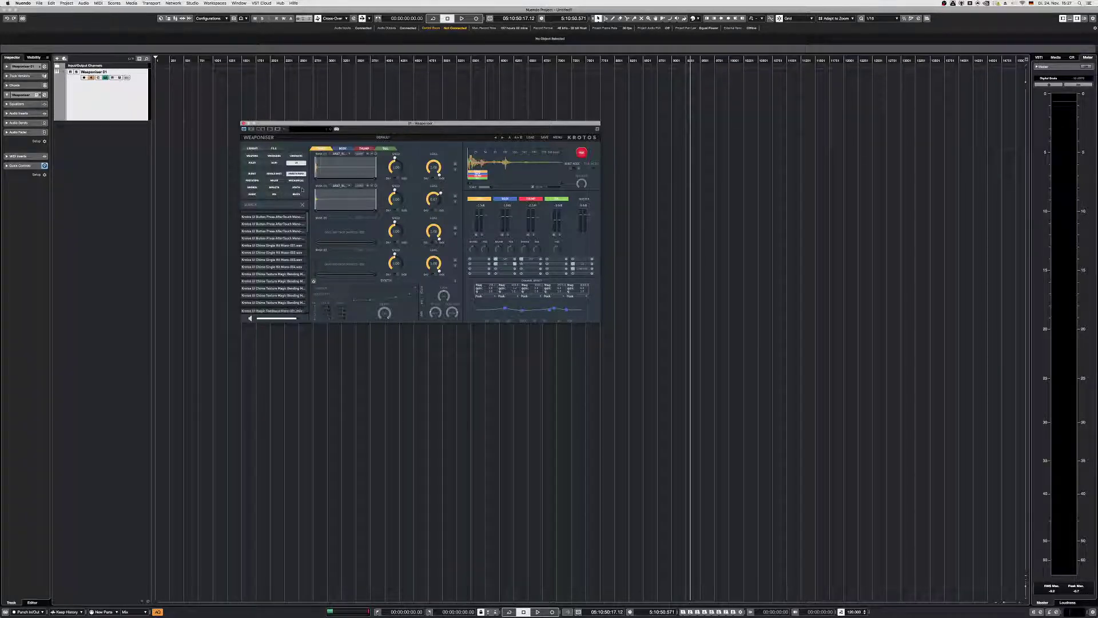
{"action": "left_click", "coordinate": [278, 277]}
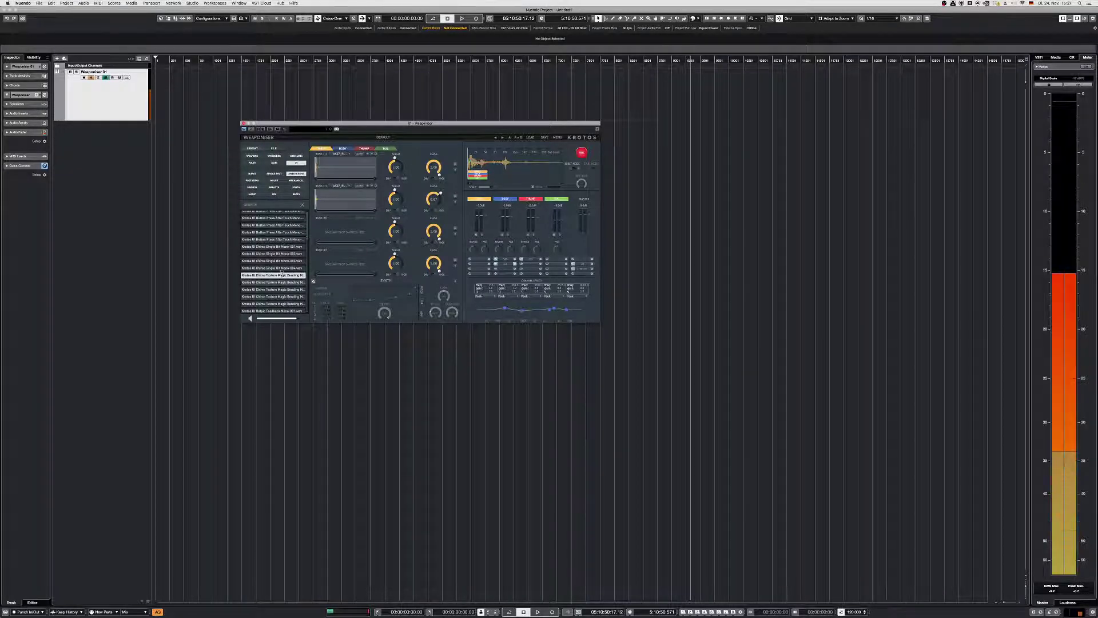
{"action": "left_click", "coordinate": [284, 267]}
{"action": "key", "text": "Up"}
{"action": "key", "text": "Up"}
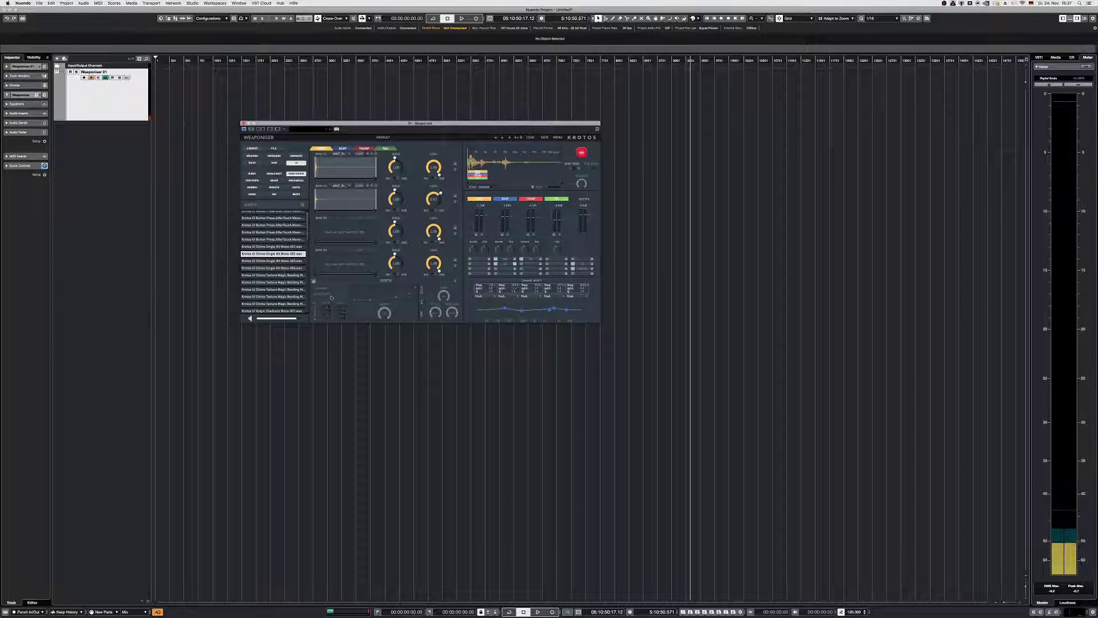
{"action": "left_click", "coordinate": [289, 261]}
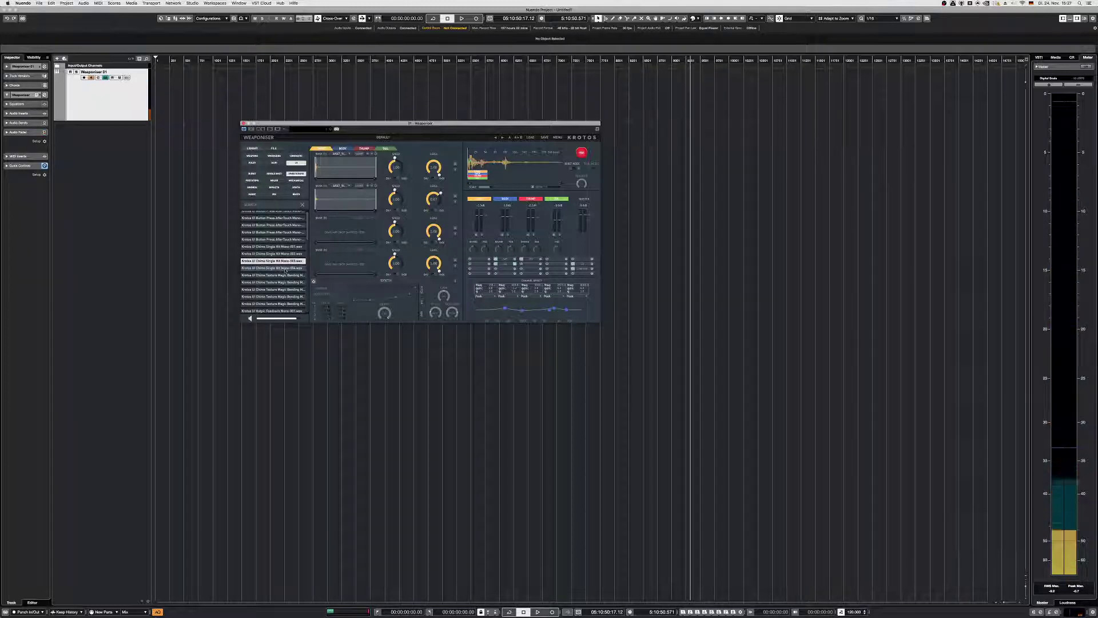
{"action": "scroll", "coordinate": [283, 275], "scroll_direction": "down", "scroll_amount": 3}
{"action": "left_click", "coordinate": [285, 282]}
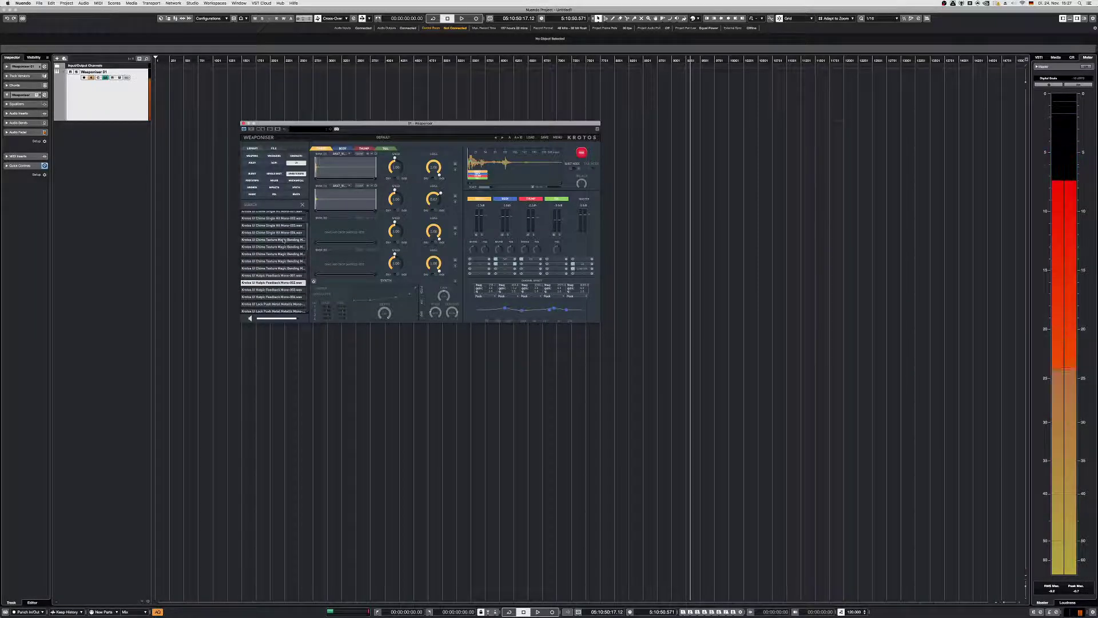
{"action": "left_click", "coordinate": [296, 174]}
{"action": "left_click", "coordinate": [297, 163]}
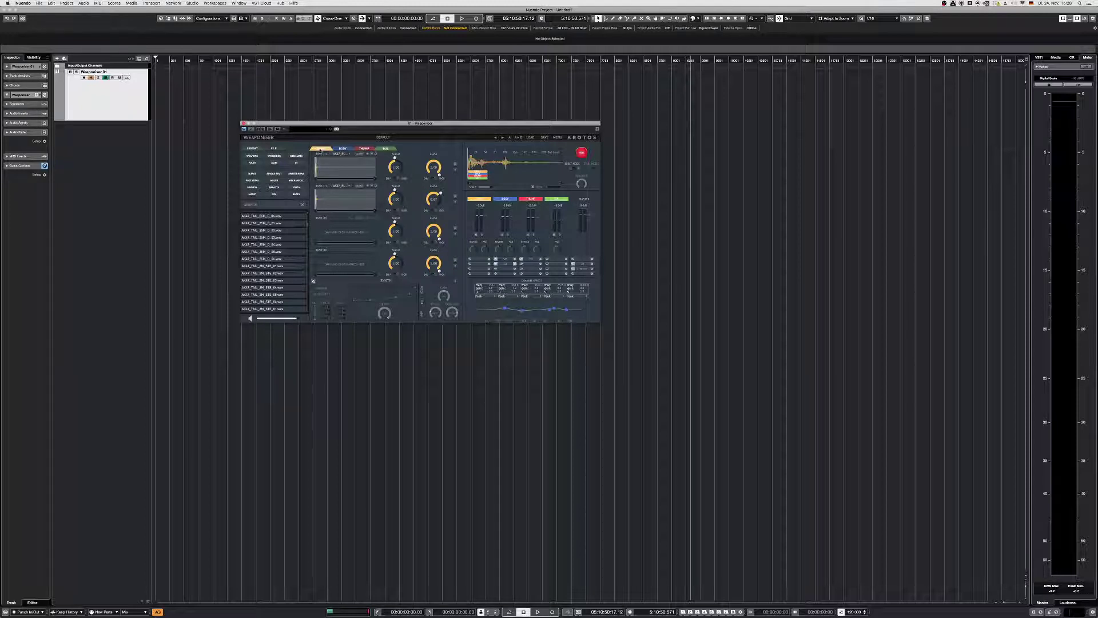
- View the sample slots and settings of the Onset, Body, Thump and Tail layers in turn
{"action": "left_click", "coordinate": [343, 148]}
{"action": "left_click", "coordinate": [364, 148]}
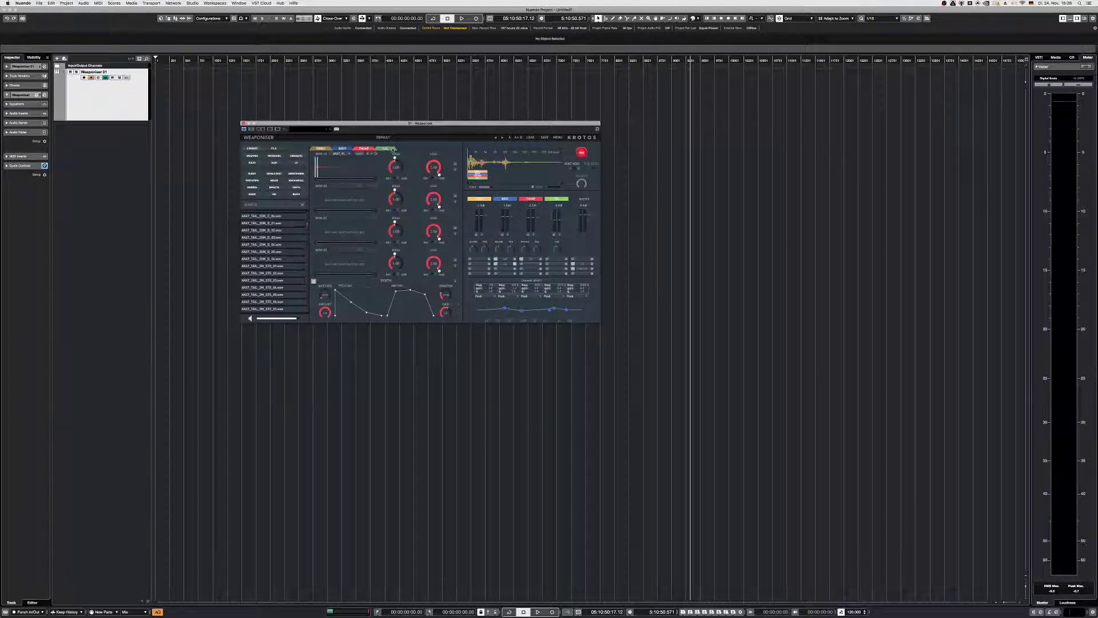
{"action": "left_click", "coordinate": [394, 148]}
{"action": "left_click", "coordinate": [320, 148]}
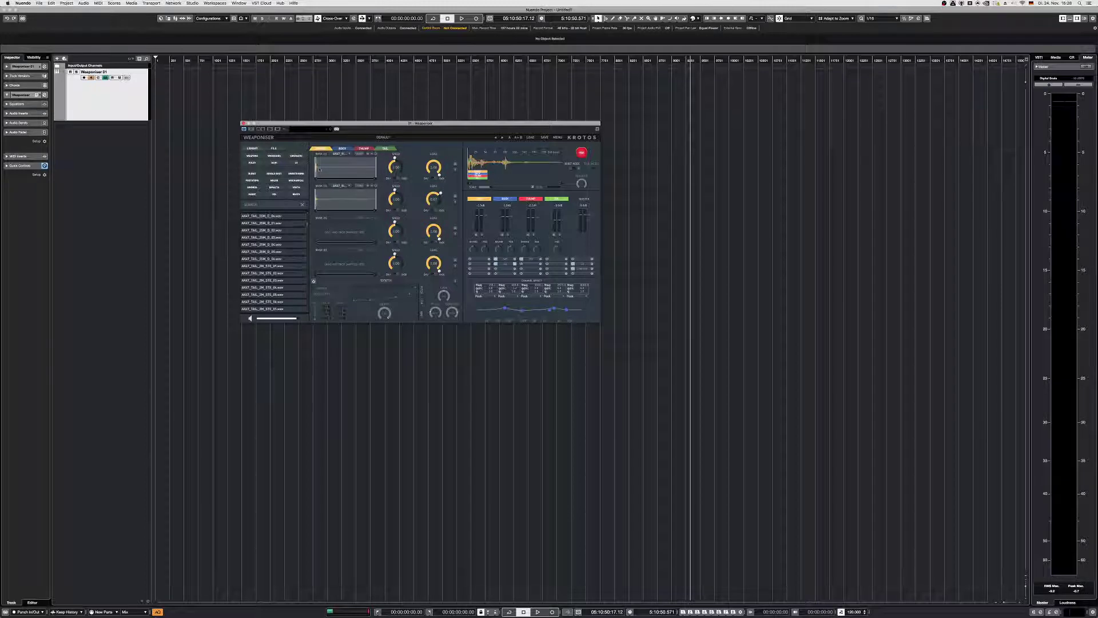
{"action": "left_click", "coordinate": [343, 148]}
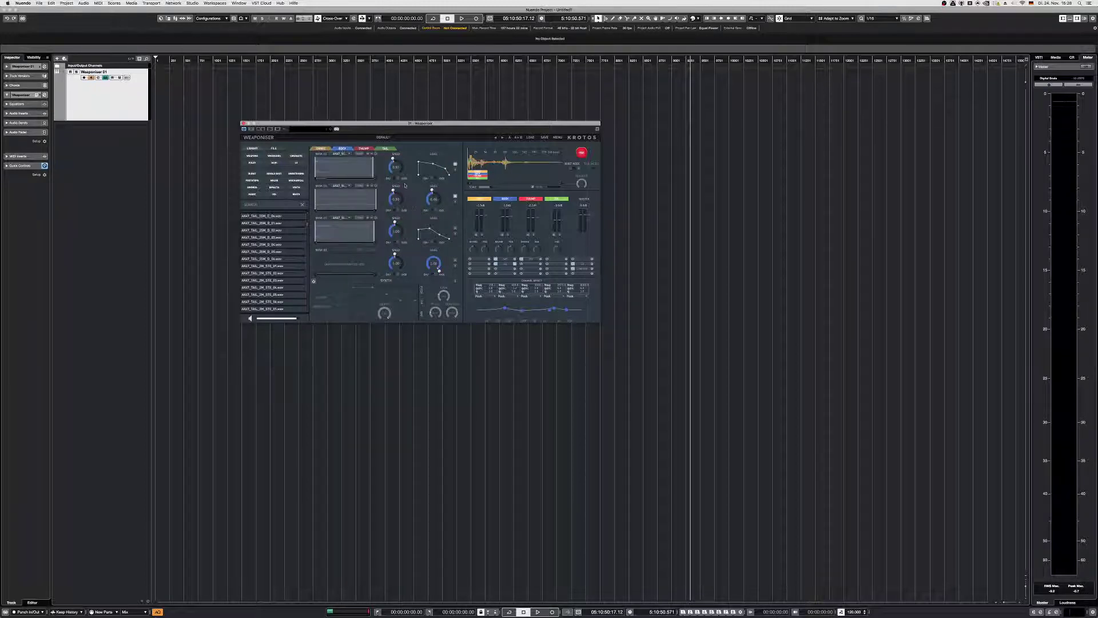
{"action": "left_click", "coordinate": [363, 148]}
{"action": "left_click", "coordinate": [385, 149]}
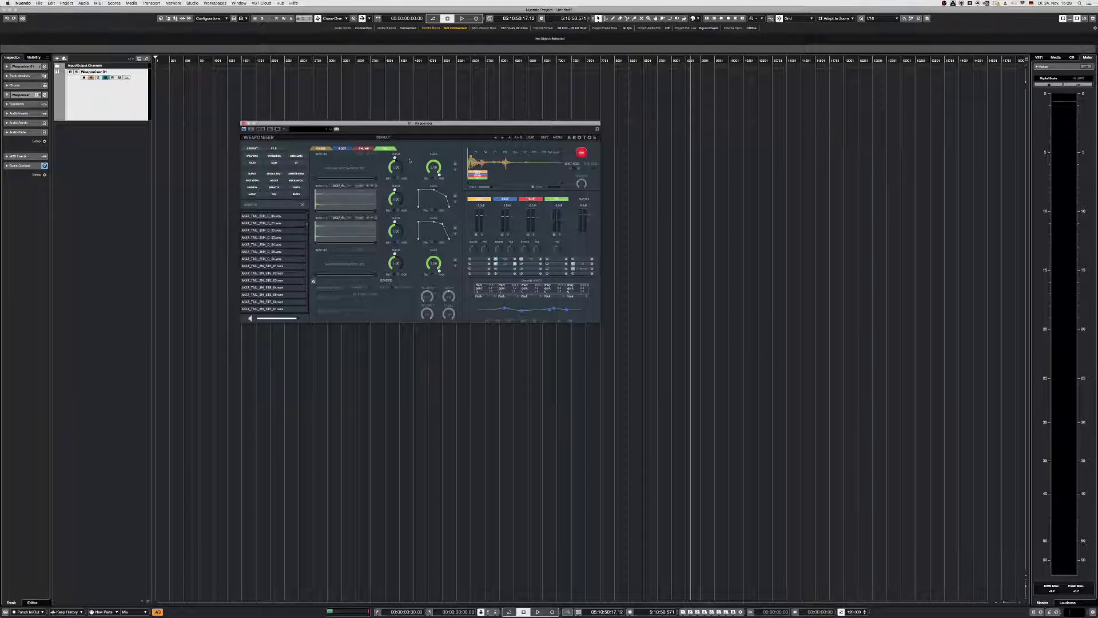
- Cycle once more through the Onset, Body, Thump and Tail layers and return to the Onset samples
{"action": "left_click", "coordinate": [321, 149]}
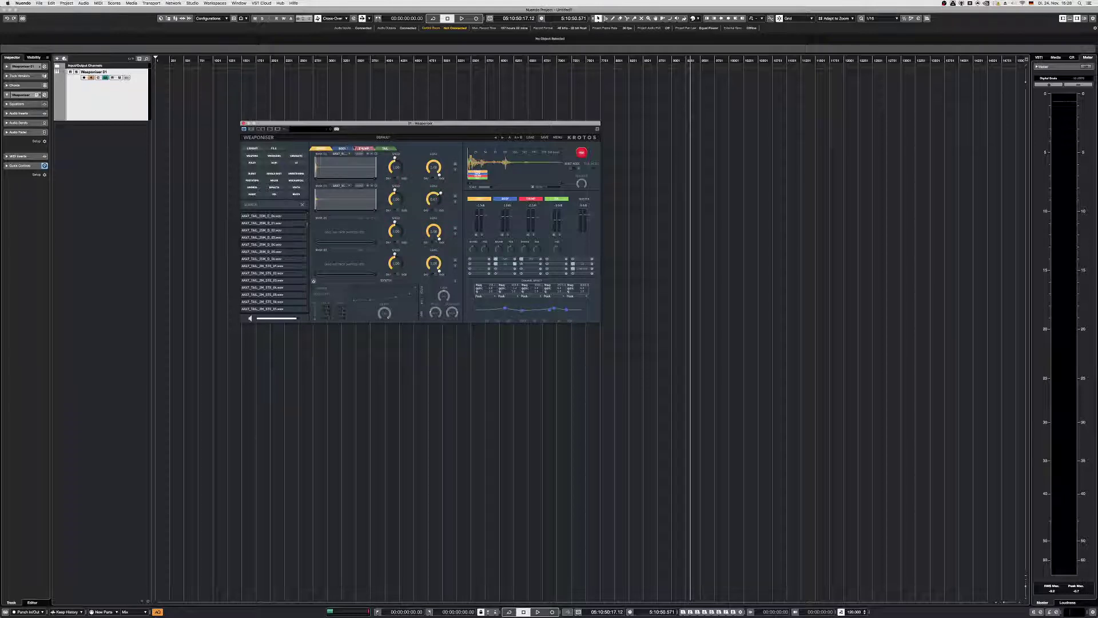
{"action": "left_click", "coordinate": [342, 148]}
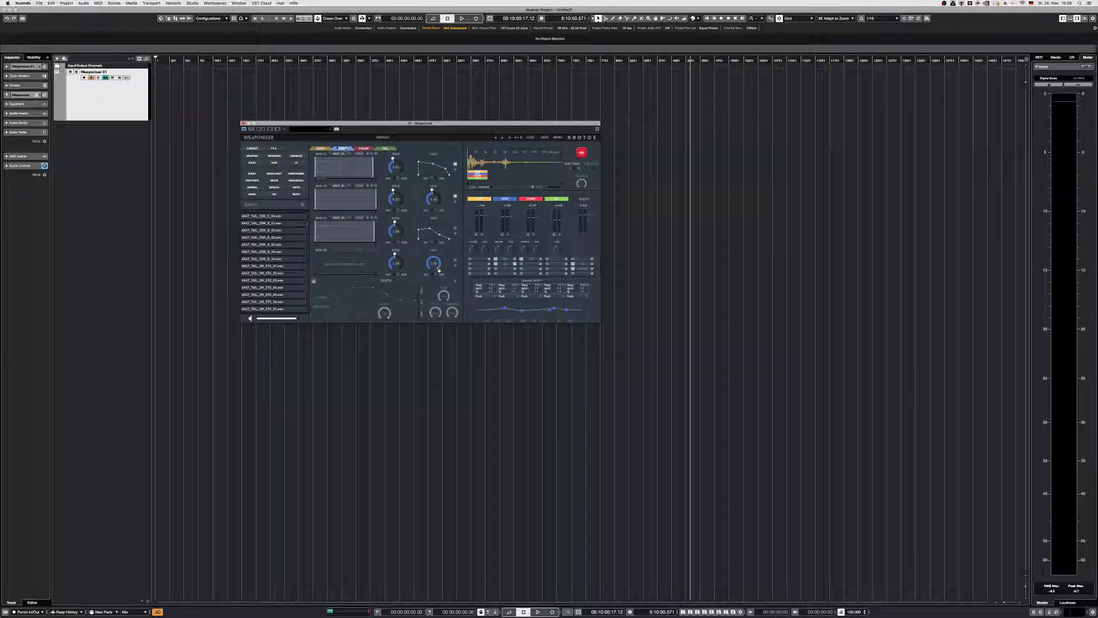
{"action": "left_click", "coordinate": [364, 148]}
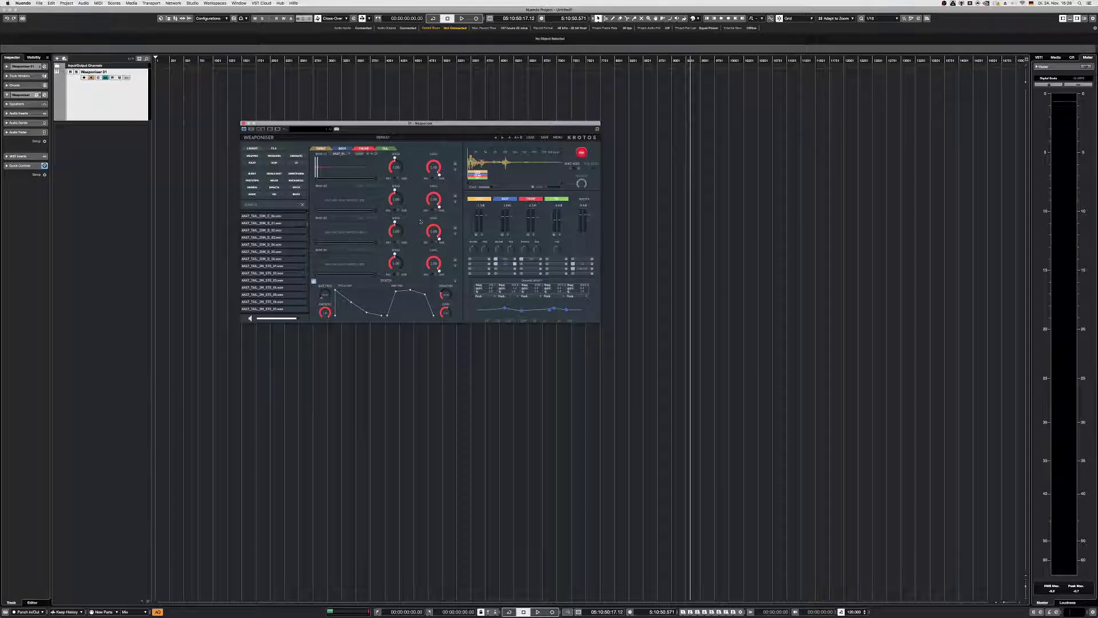
{"action": "left_click", "coordinate": [388, 149]}
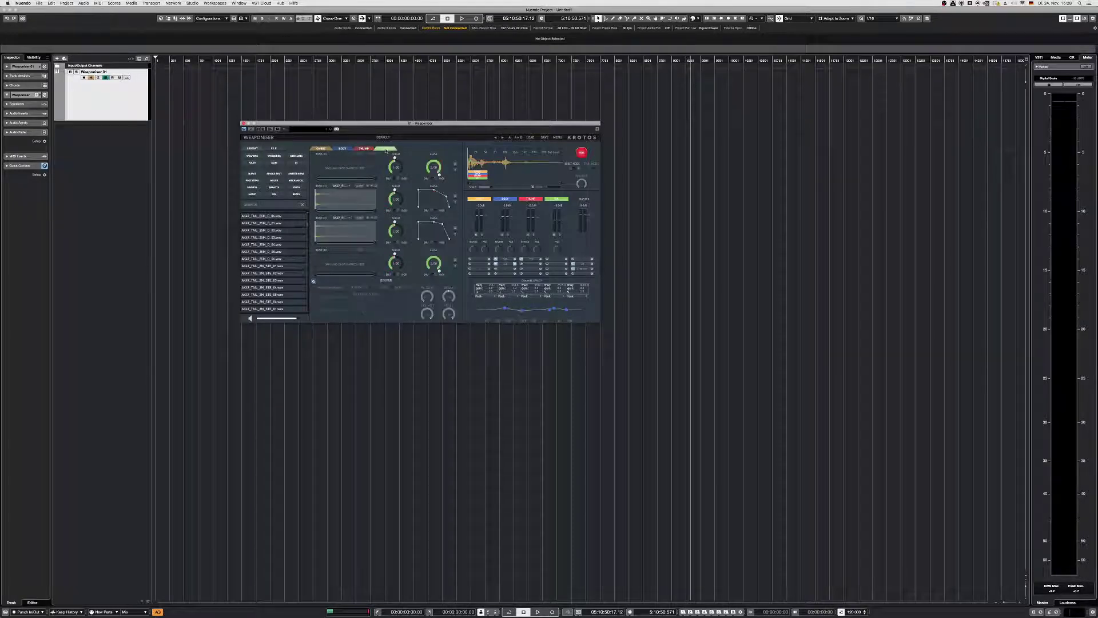
{"action": "left_click", "coordinate": [318, 148]}
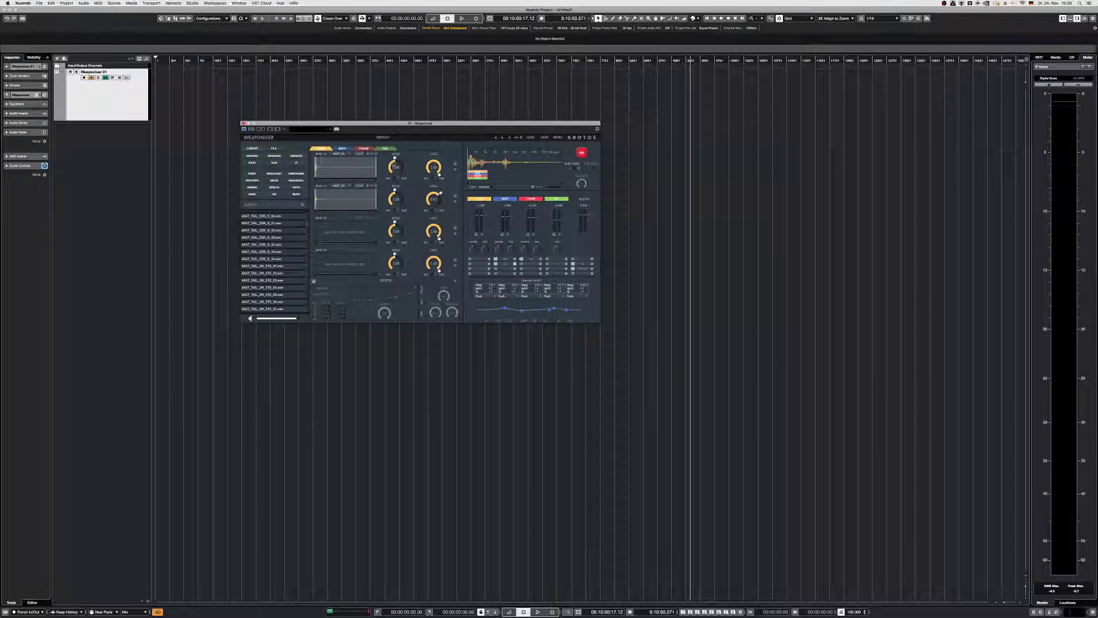
- Lower the first Onset sample's pitch and reshape its pitch envelope by moving several envelope points
{"action": "left_click_drag", "start_coordinate": [392, 165], "coordinate": [382, 215]}
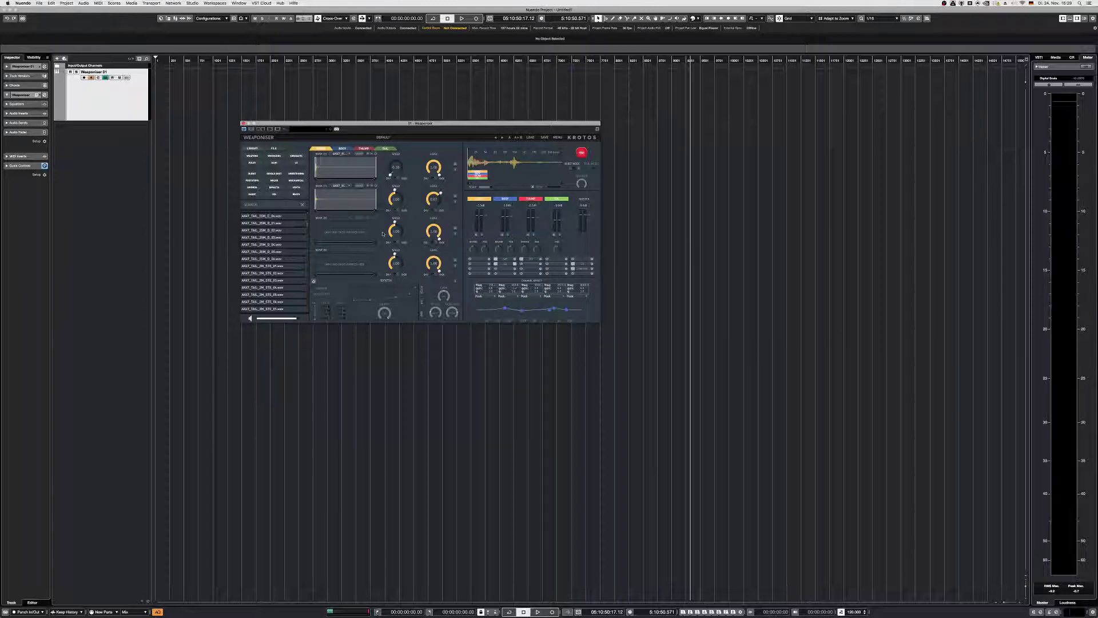
{"action": "double_click", "coordinate": [396, 167]}
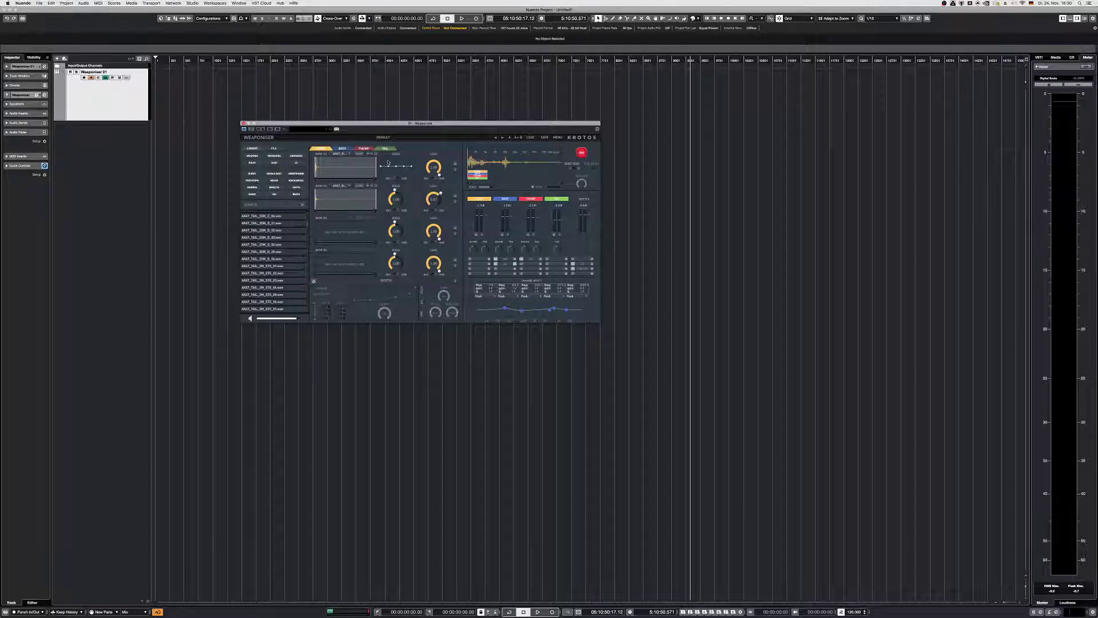
{"action": "mouse_move", "coordinate": [389, 168]}
{"action": "left_mouse_down"}
{"action": "mouse_move", "coordinate": [379, 177]}
{"action": "mouse_move", "coordinate": [399, 160]}
{"action": "left_mouse_up"}
{"action": "mouse_move", "coordinate": [403, 167]}
{"action": "left_mouse_down"}
{"action": "mouse_move", "coordinate": [403, 176]}
{"action": "mouse_move", "coordinate": [411, 165]}
{"action": "left_mouse_up"}
{"action": "left_click_drag", "start_coordinate": [396, 161], "coordinate": [387, 172]}
- Switch the first Onset sample's envelope display off and reduce the second Onset sample's gain
{"action": "left_click", "coordinate": [455, 169]}
{"action": "left_click_drag", "start_coordinate": [433, 199], "coordinate": [449, 223]}
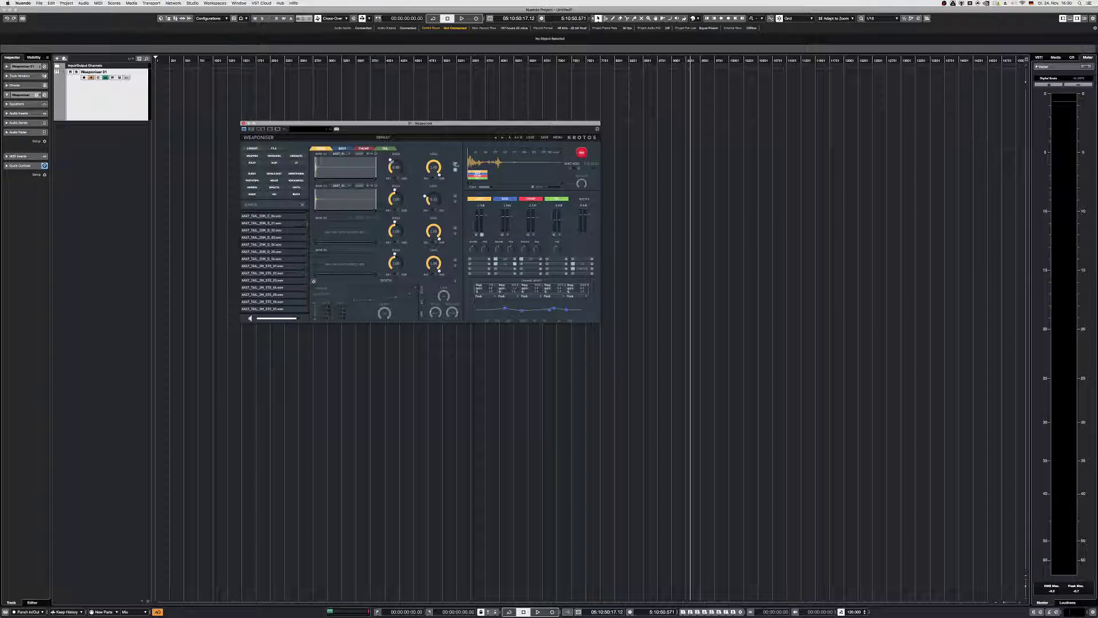
{"action": "left_click", "coordinate": [456, 165]}
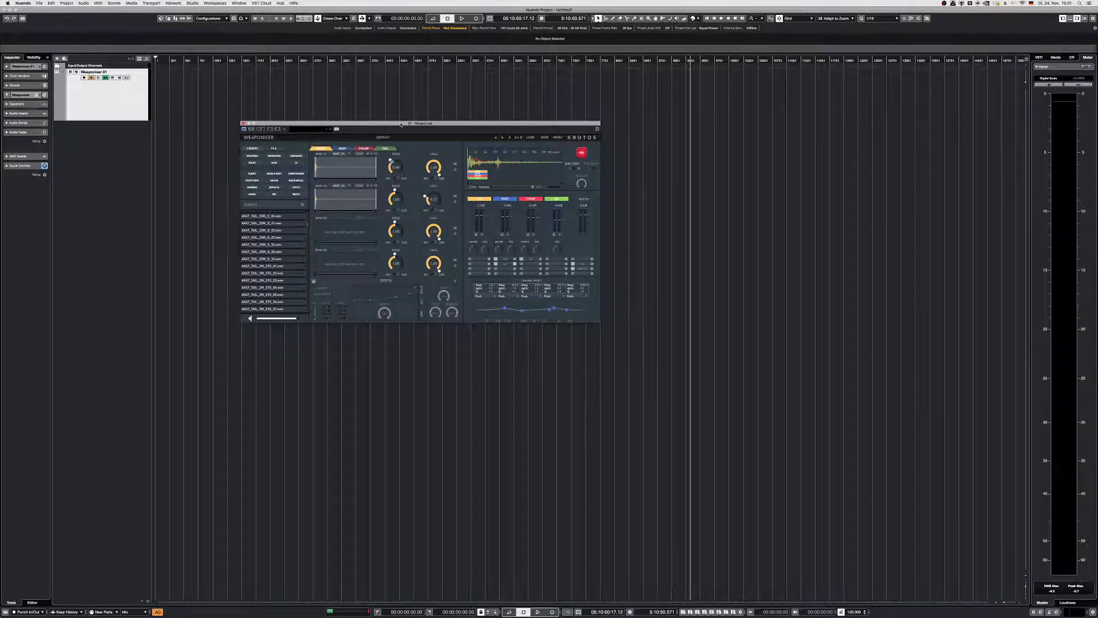
- Move the Weaponiser window lower in the project area
{"action": "left_click_drag", "start_coordinate": [400, 125], "coordinate": [386, 161]}
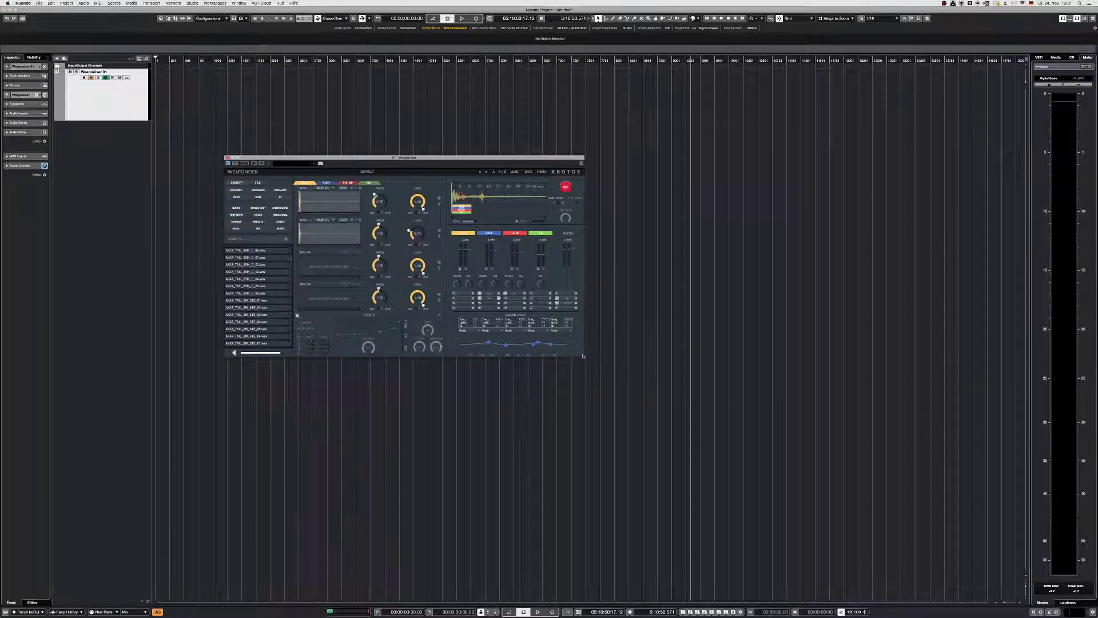
{"action": "left_click", "coordinate": [539, 171]}
{"action": "left_click", "coordinate": [369, 172]}
{"action": "left_click", "coordinate": [411, 177]}
{"action": "left_click", "coordinate": [439, 199]}
- Rearrange the layer blocks on the timeline so that Body and Thump start shortly after Onset and Tail well after them
{"action": "left_click_drag", "start_coordinate": [469, 223], "coordinate": [485, 223]}
{"action": "scroll", "coordinate": [475, 222], "scroll_direction": "down", "scroll_amount": 2}
{"action": "mouse_move", "coordinate": [461, 209]}
{"action": "left_mouse_down"}
{"action": "mouse_move", "coordinate": [522, 213]}
{"action": "mouse_move", "coordinate": [456, 212]}
{"action": "mouse_move", "coordinate": [521, 215]}
{"action": "mouse_move", "coordinate": [500, 214]}
{"action": "left_mouse_up"}
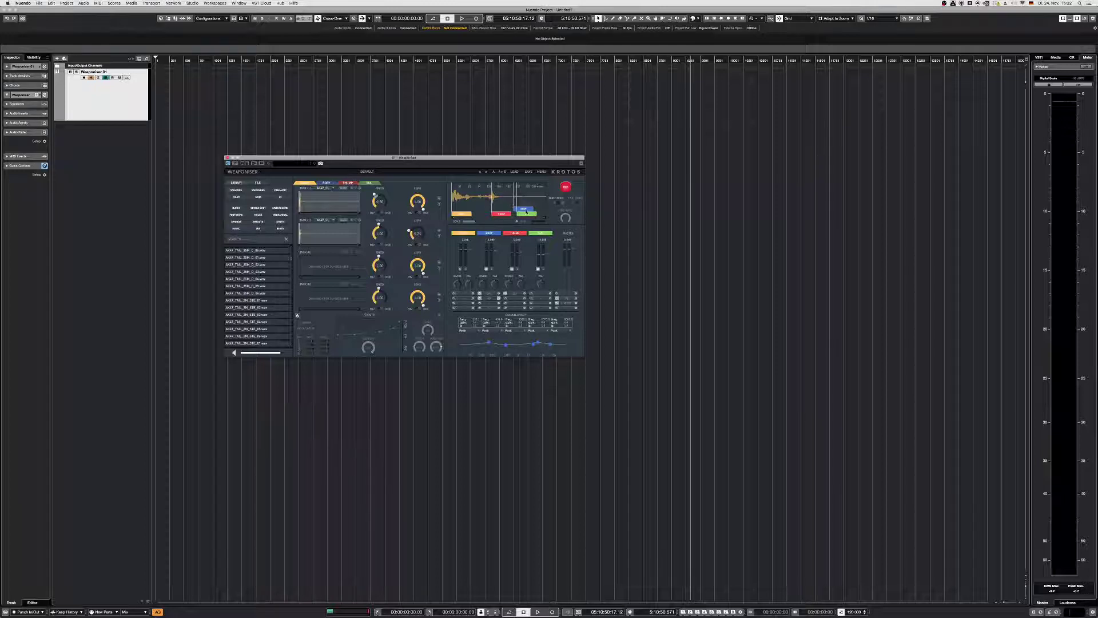
{"action": "mouse_move", "coordinate": [526, 212]}
{"action": "left_mouse_down"}
{"action": "mouse_move", "coordinate": [459, 213]}
{"action": "mouse_move", "coordinate": [532, 216]}
{"action": "left_mouse_up"}
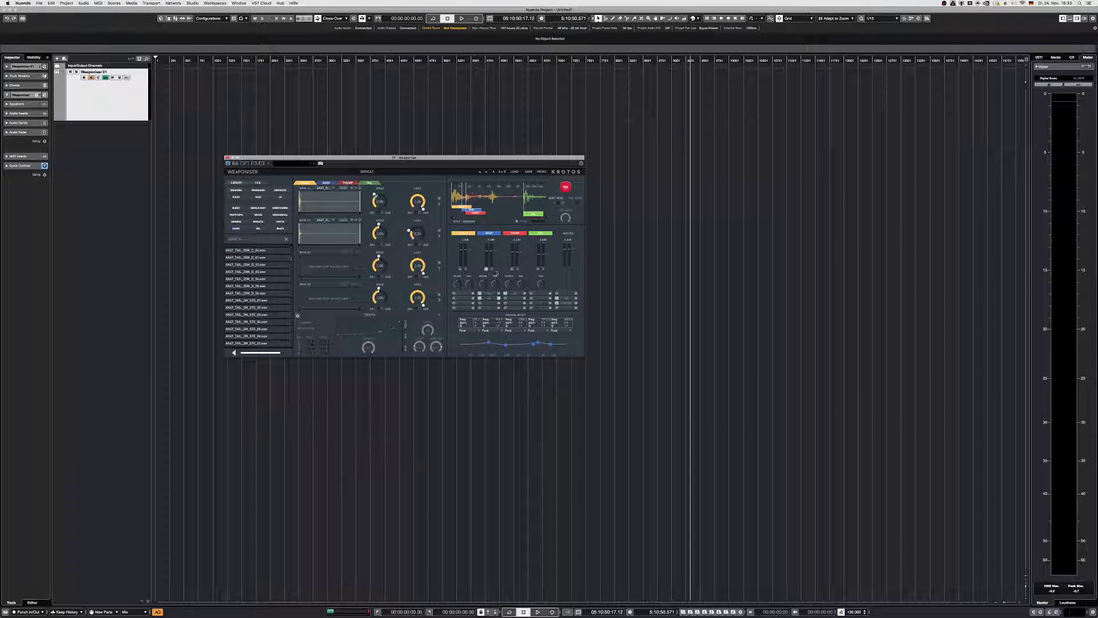
{"action": "mouse_move", "coordinate": [537, 217]}
{"action": "left_mouse_down"}
{"action": "mouse_move", "coordinate": [511, 217]}
{"action": "mouse_move", "coordinate": [546, 216]}
{"action": "left_mouse_up"}
- Try starting the Tail layer later on the timeline, fire the sound to compare, and bring the block back earlier
{"action": "left_click", "coordinate": [567, 187]}
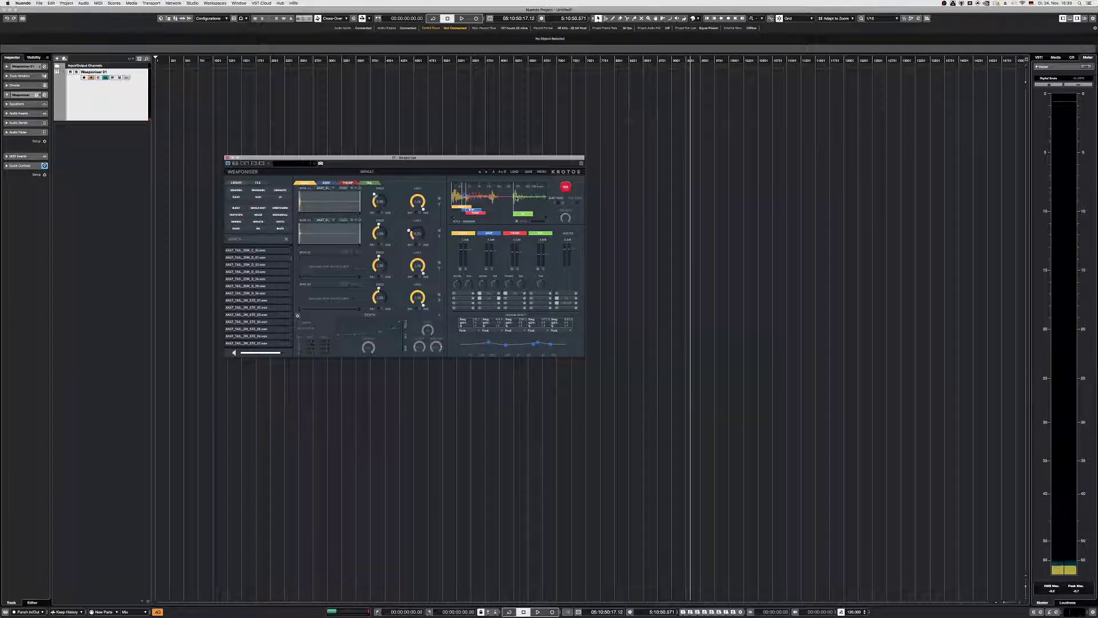
{"action": "left_click_drag", "start_coordinate": [524, 214], "coordinate": [538, 214]}
{"action": "left_click_drag", "start_coordinate": [536, 215], "coordinate": [539, 214]}
{"action": "left_click", "coordinate": [568, 188]}
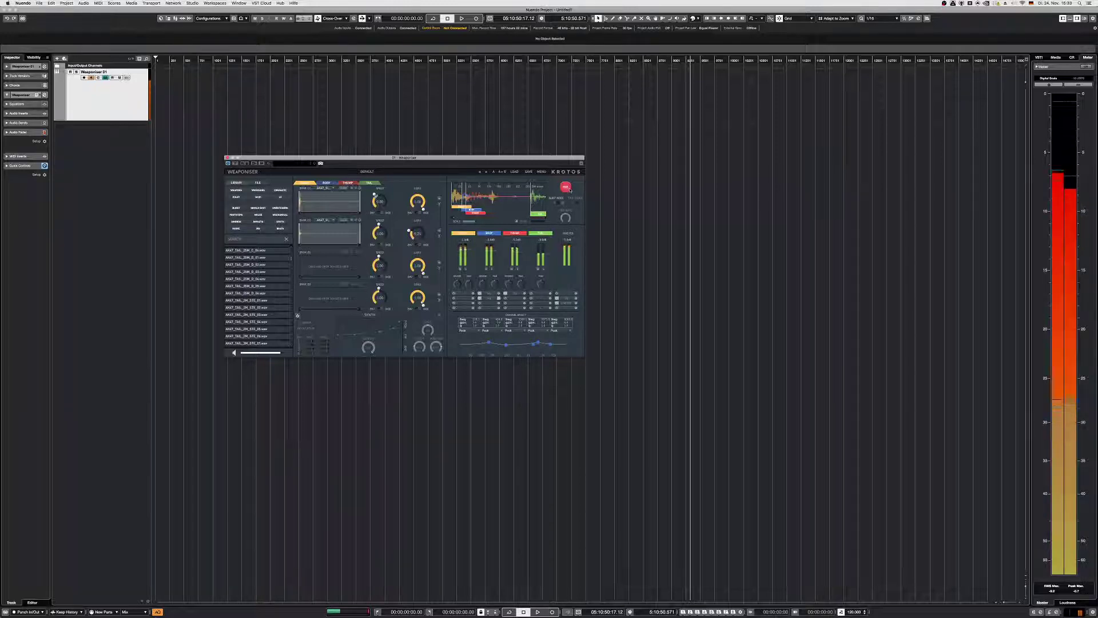
{"action": "left_click", "coordinate": [568, 189]}
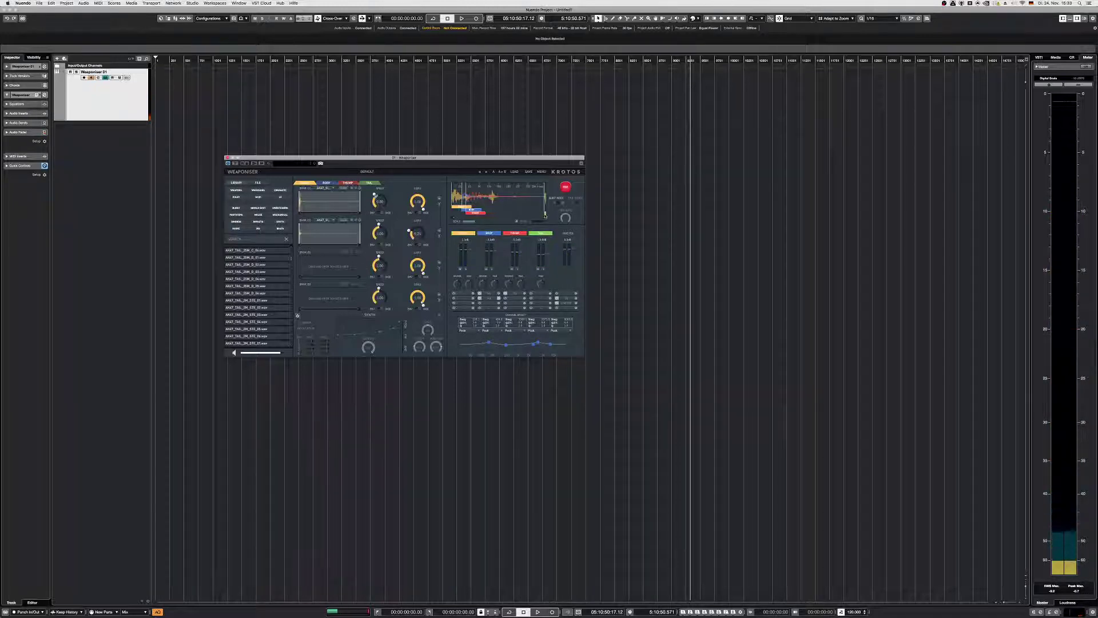
{"action": "left_click_drag", "start_coordinate": [545, 216], "coordinate": [514, 218]}
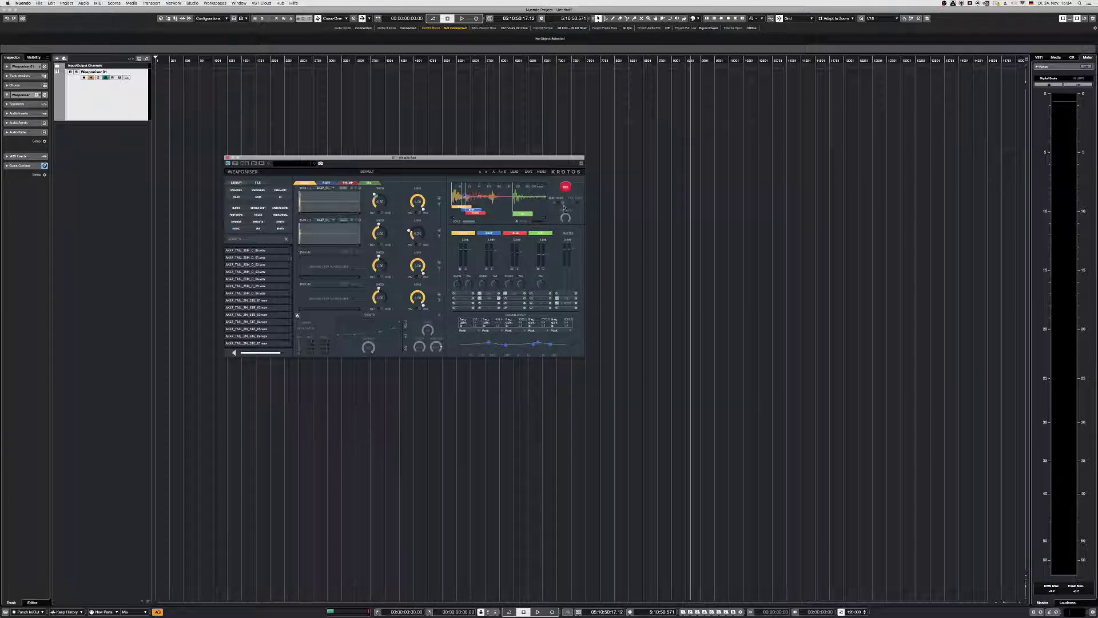
- Fire the weapon sound repeatedly to audition the current timing of the four layers
{"action": "left_click", "coordinate": [566, 188]}
{"action": "left_click", "coordinate": [567, 188]}
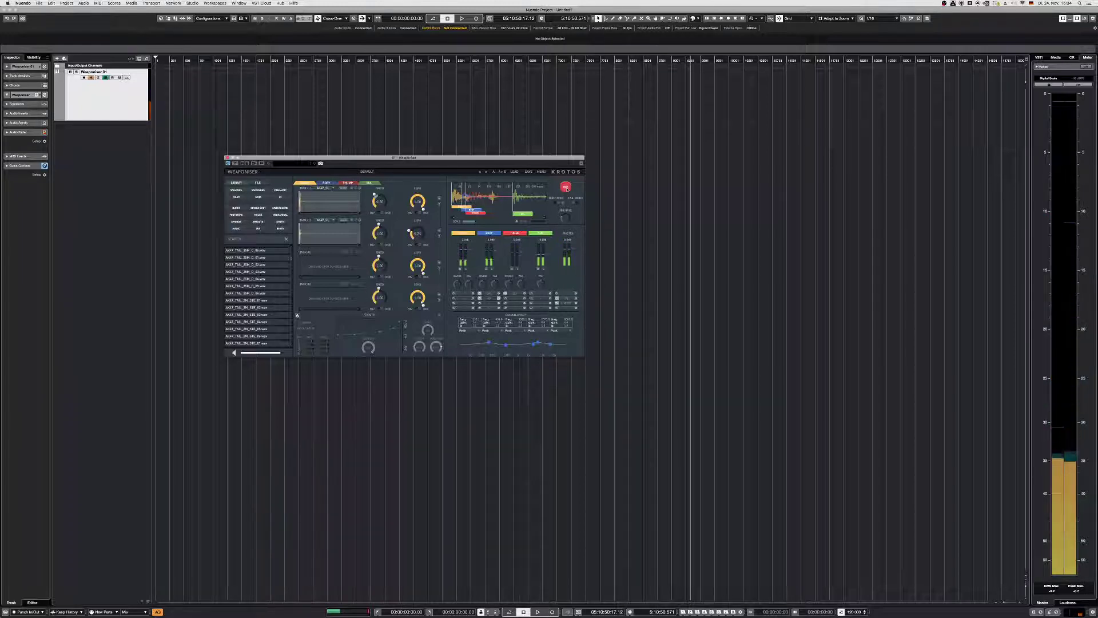
{"action": "left_click", "coordinate": [567, 188]}
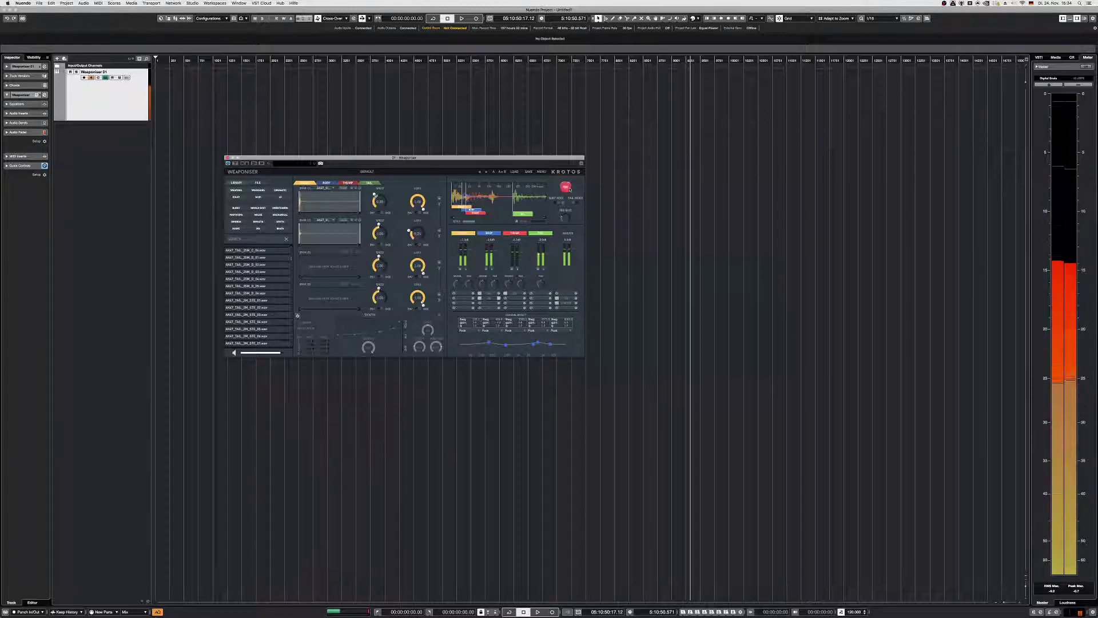
{"action": "left_click", "coordinate": [567, 187]}
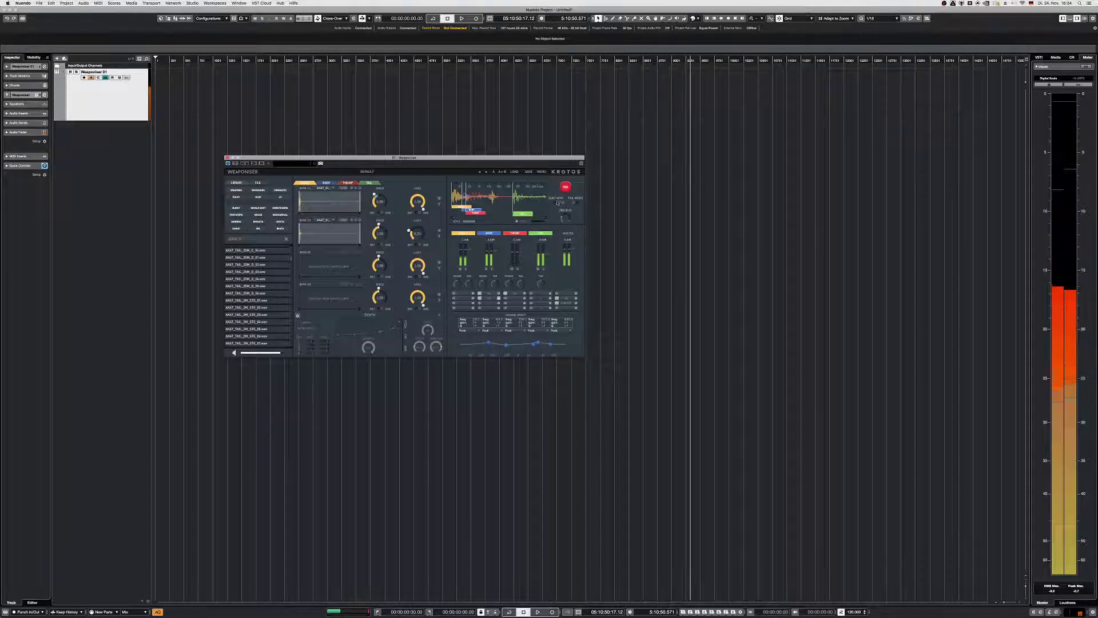
{"action": "left_click", "coordinate": [567, 189]}
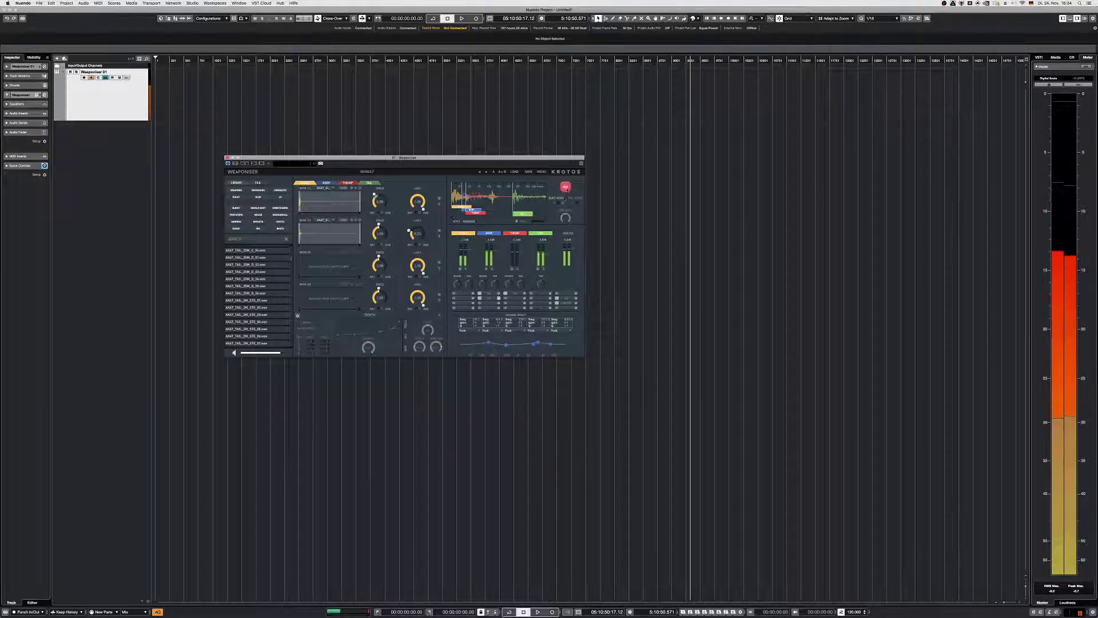
{"action": "left_click", "coordinate": [567, 188]}
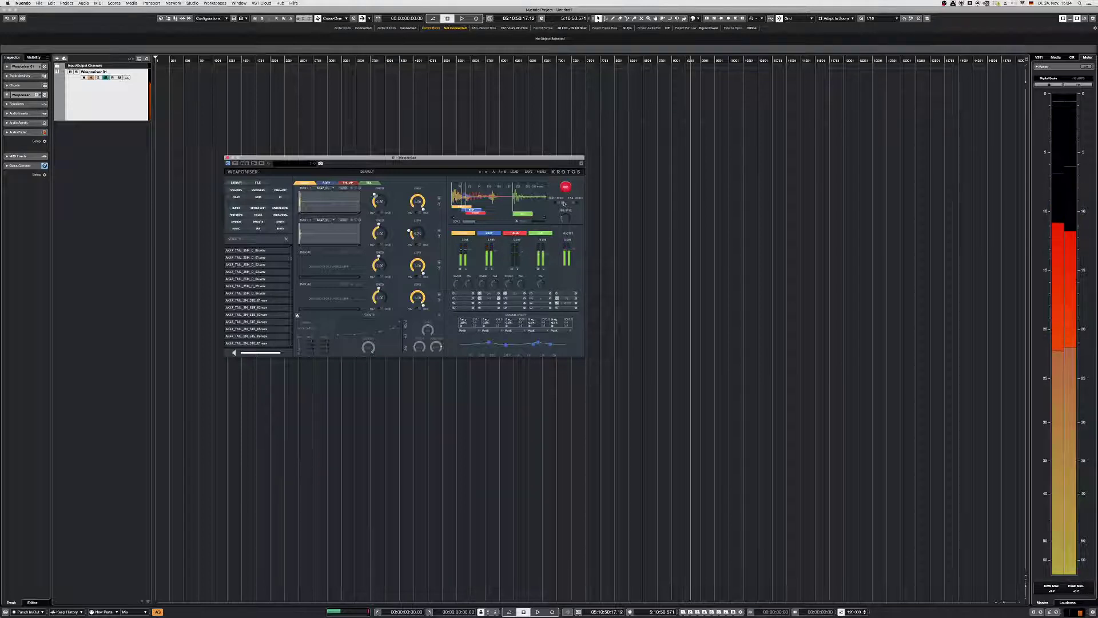
{"action": "left_click", "coordinate": [567, 188]}
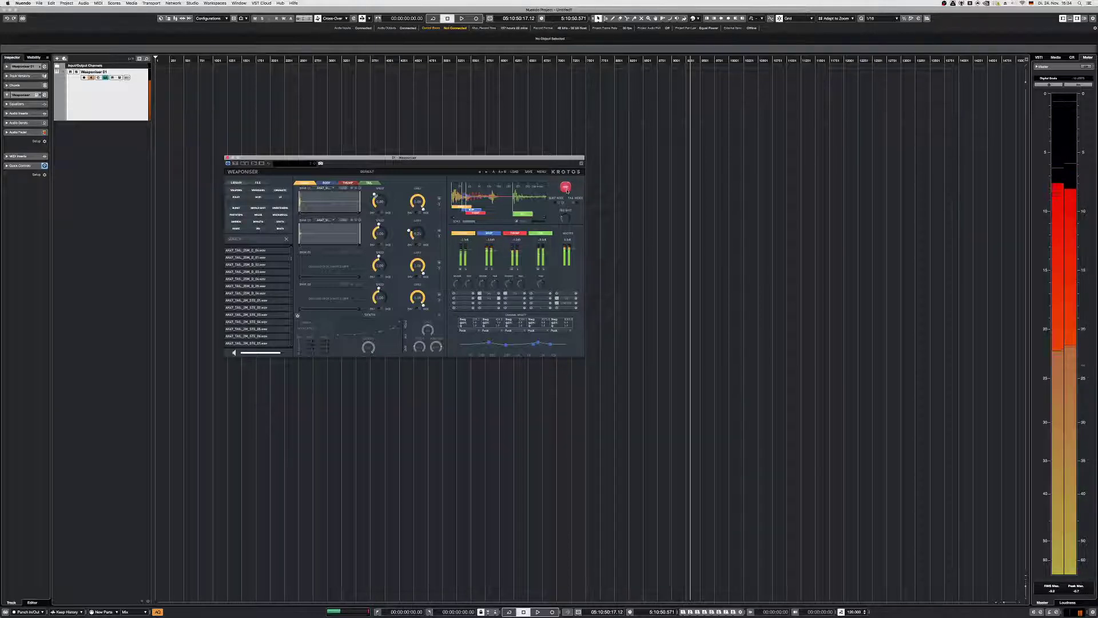
{"action": "left_click", "coordinate": [569, 193]}
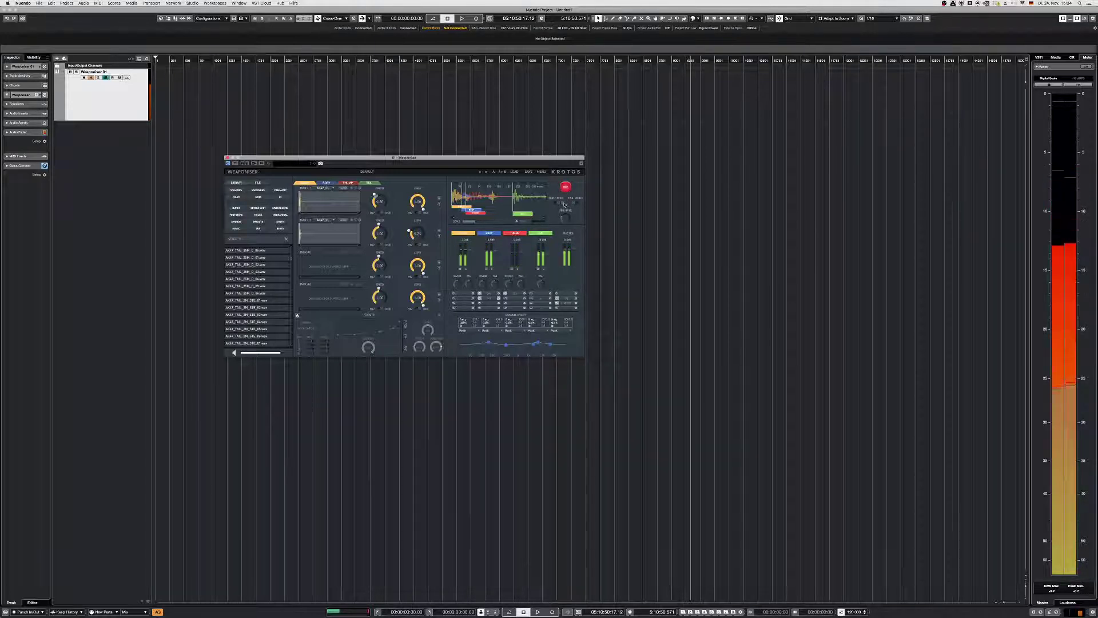
{"action": "left_click", "coordinate": [568, 192]}
{"action": "left_click", "coordinate": [568, 192]}
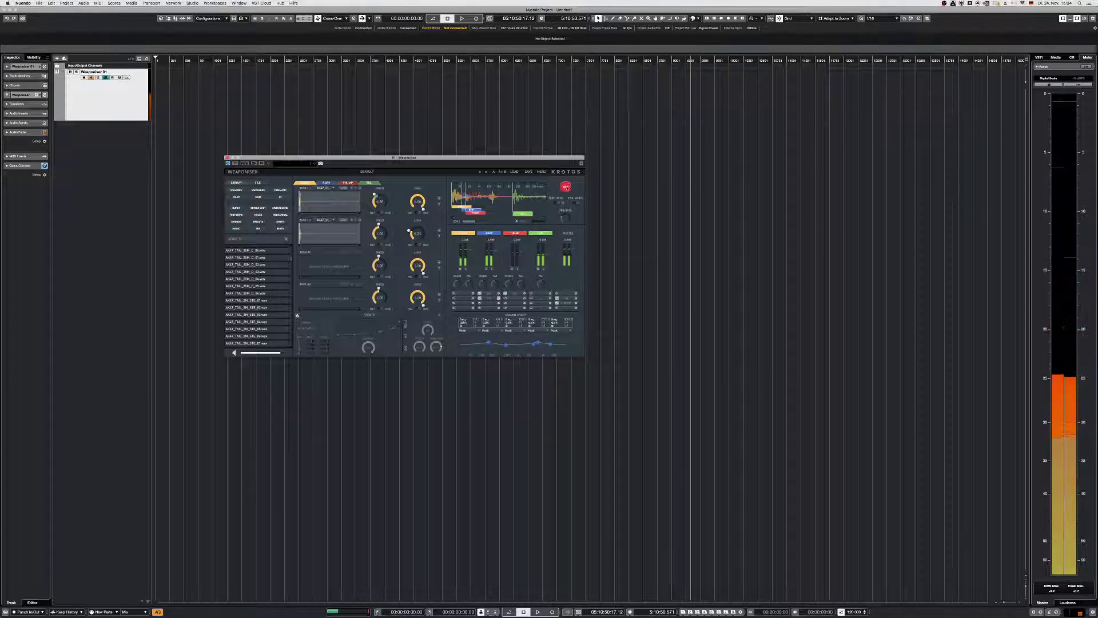
{"action": "left_click", "coordinate": [568, 189]}
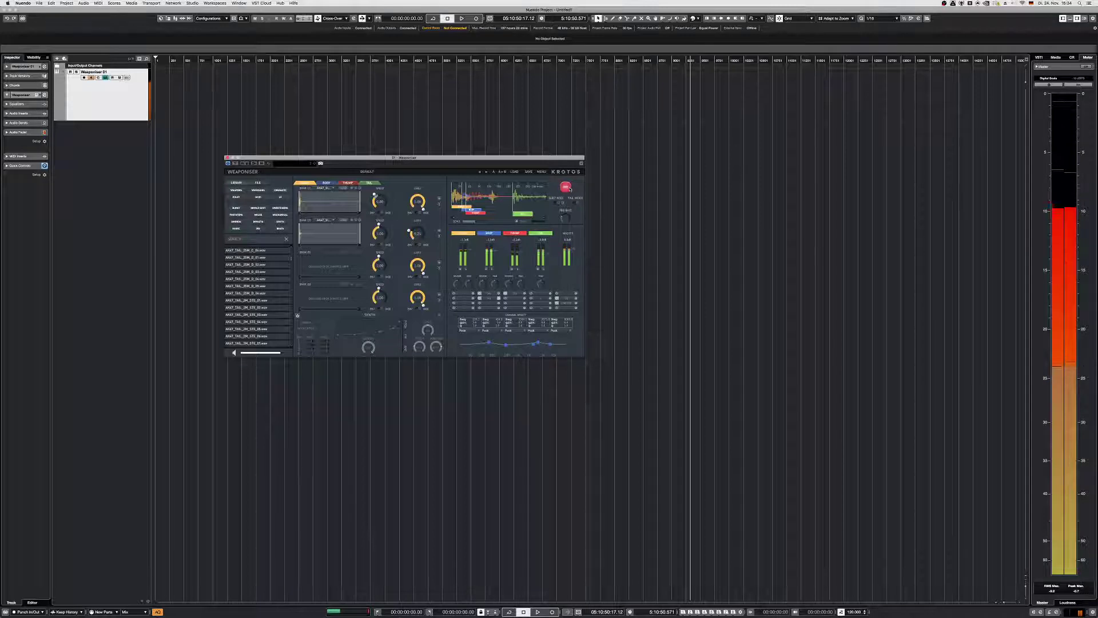
{"action": "left_click", "coordinate": [568, 189]}
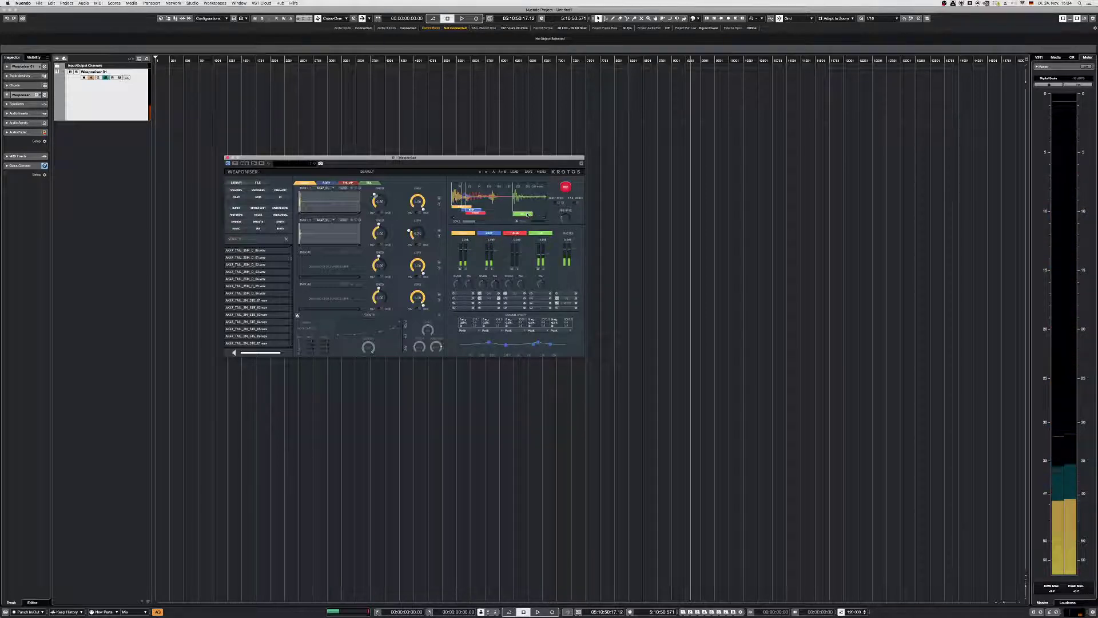
- Move the Tail block closer to the Thump block on the timeline and audition the tighter sound
{"action": "left_click_drag", "start_coordinate": [528, 213], "coordinate": [508, 214]}
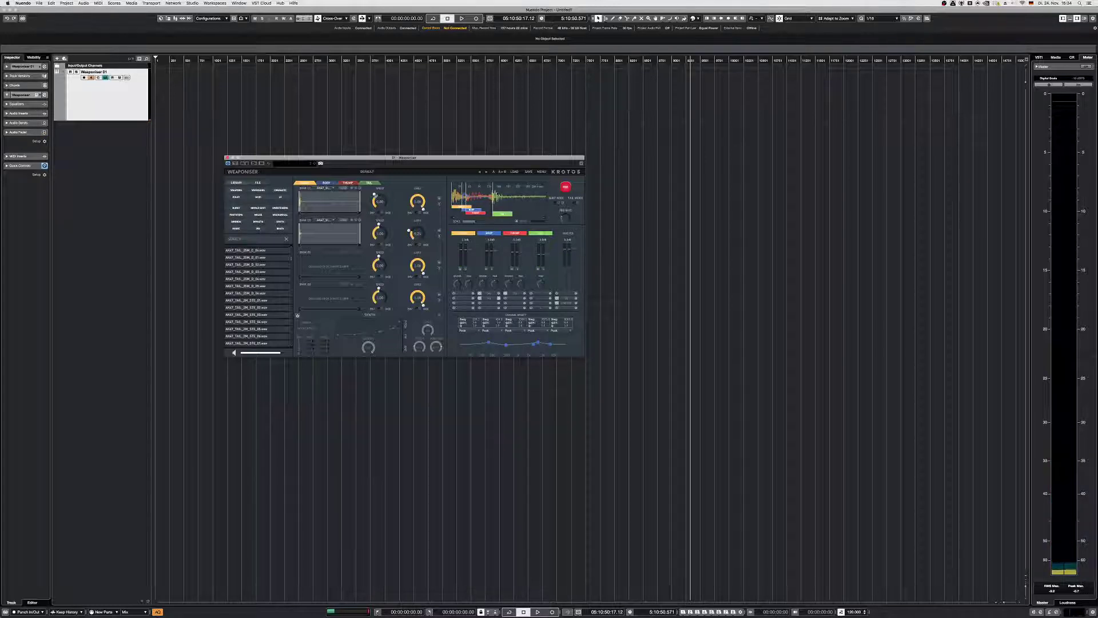
{"action": "left_click", "coordinate": [566, 187]}
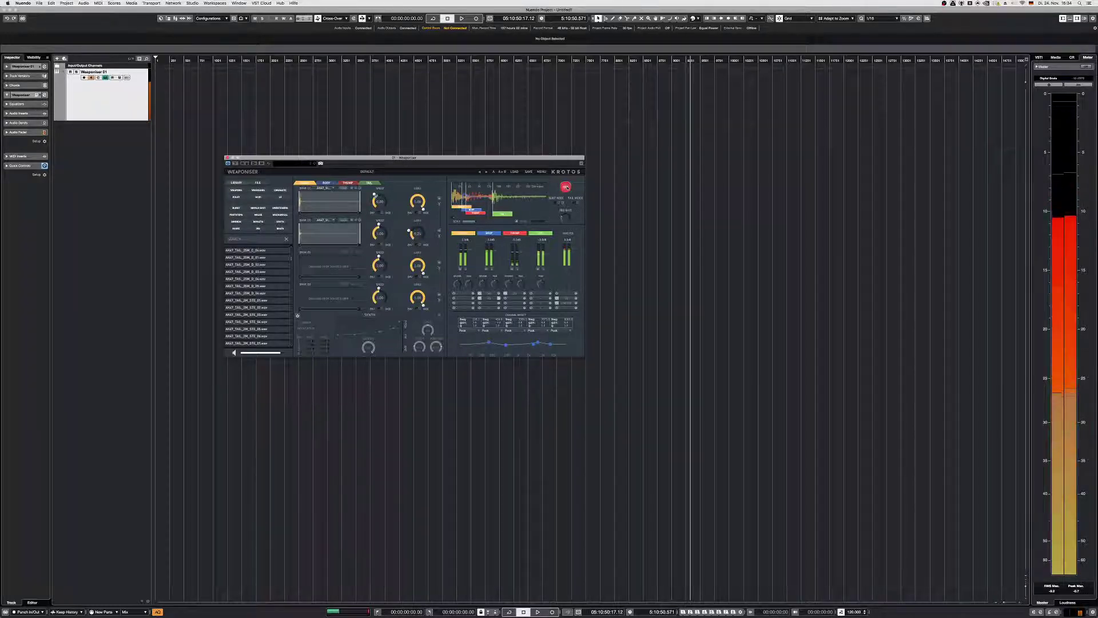
{"action": "left_click", "coordinate": [568, 188]}
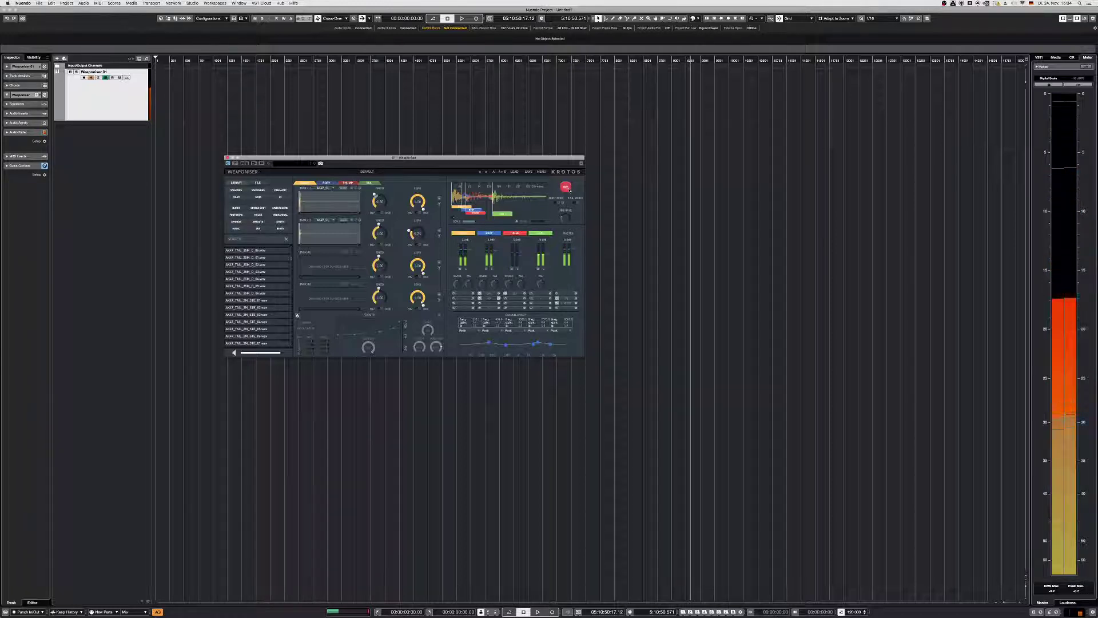
{"action": "left_click", "coordinate": [567, 188]}
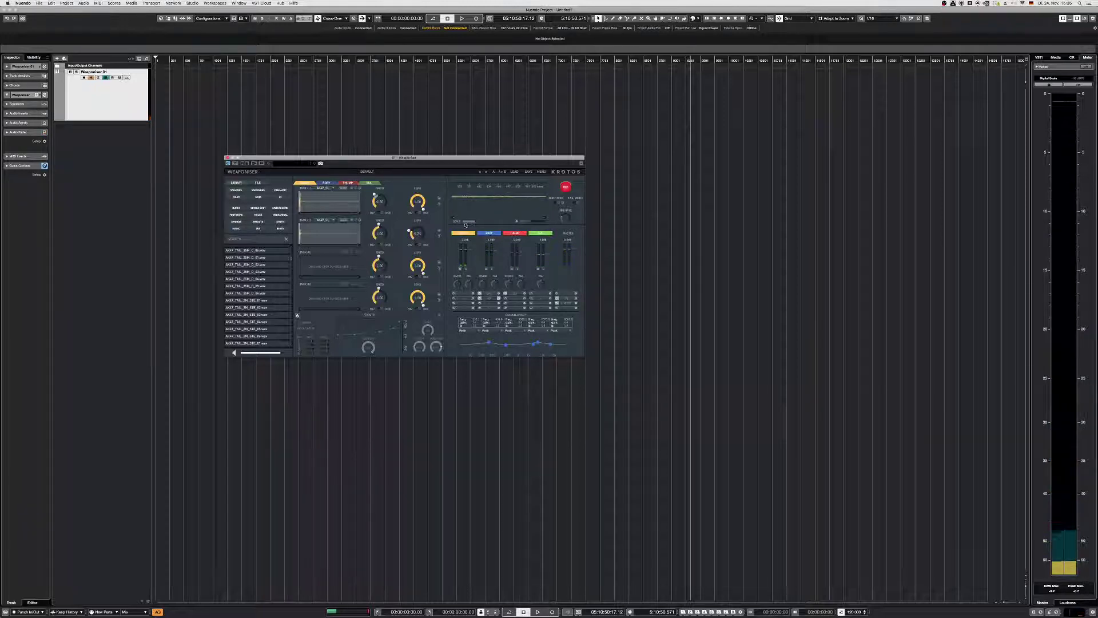
- Solo the Onset layer in the mixer and fire the sound several times to audition it
{"action": "mouse_move", "coordinate": [461, 222]}
{"action": "left_mouse_down"}
{"action": "mouse_move", "coordinate": [473, 223]}
{"action": "mouse_move", "coordinate": [454, 221]}
{"action": "left_mouse_up"}
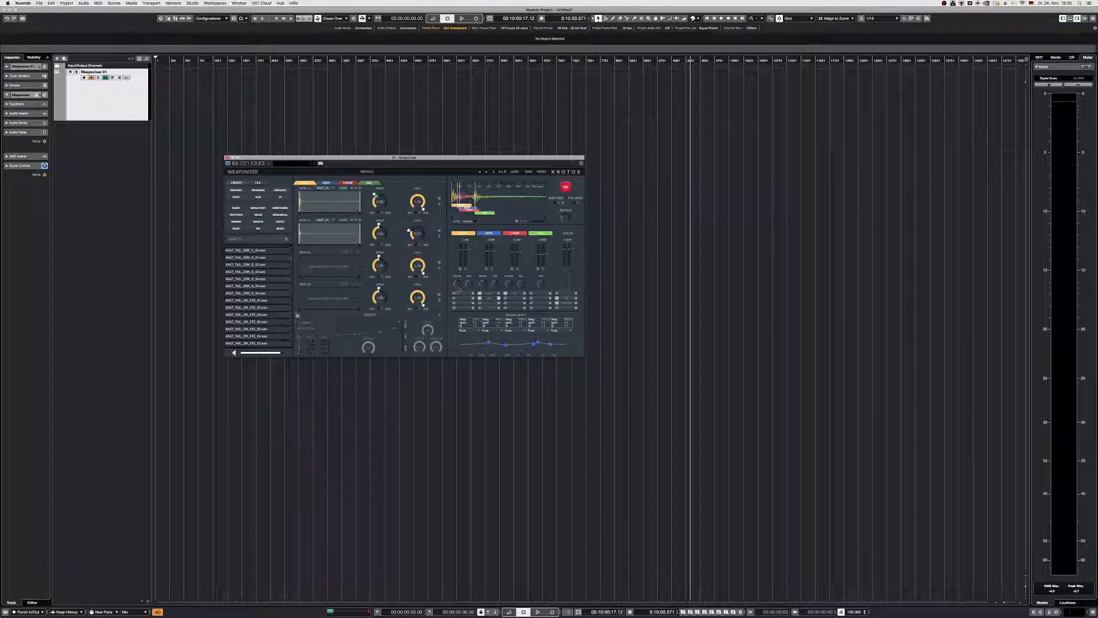
{"action": "left_click", "coordinate": [465, 270]}
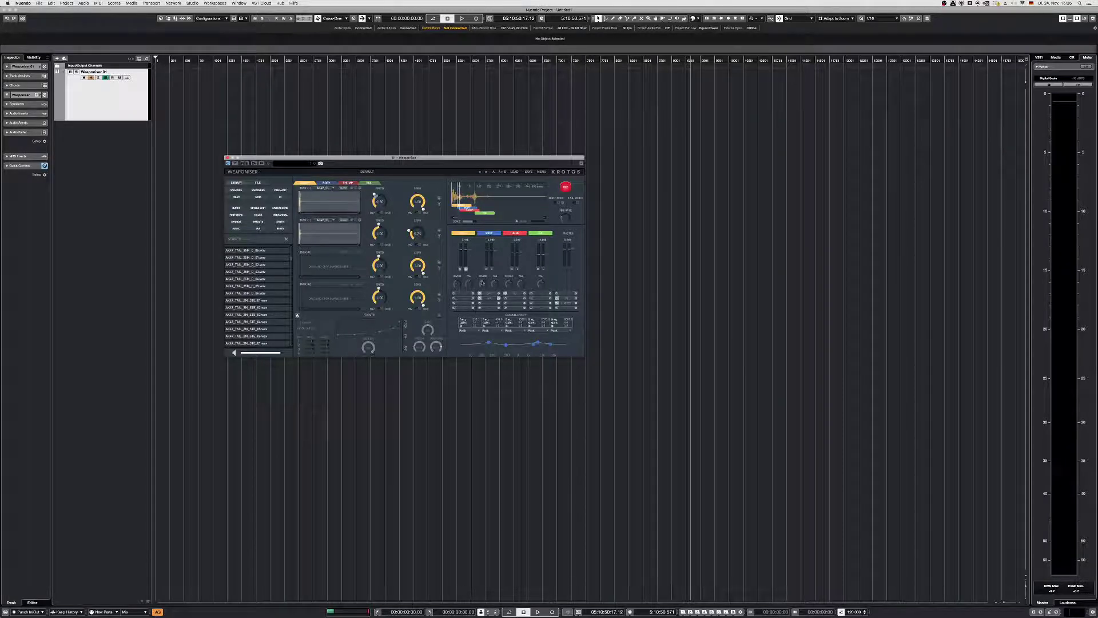
{"action": "left_click", "coordinate": [566, 188]}
{"action": "left_click", "coordinate": [563, 191]}
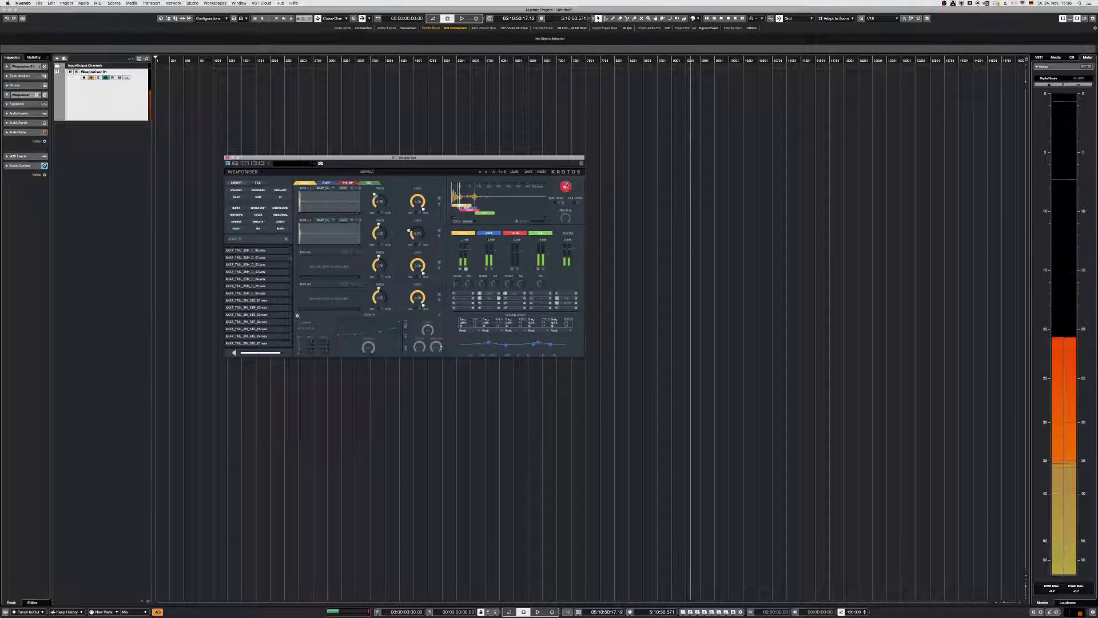
{"action": "left_click", "coordinate": [565, 187]}
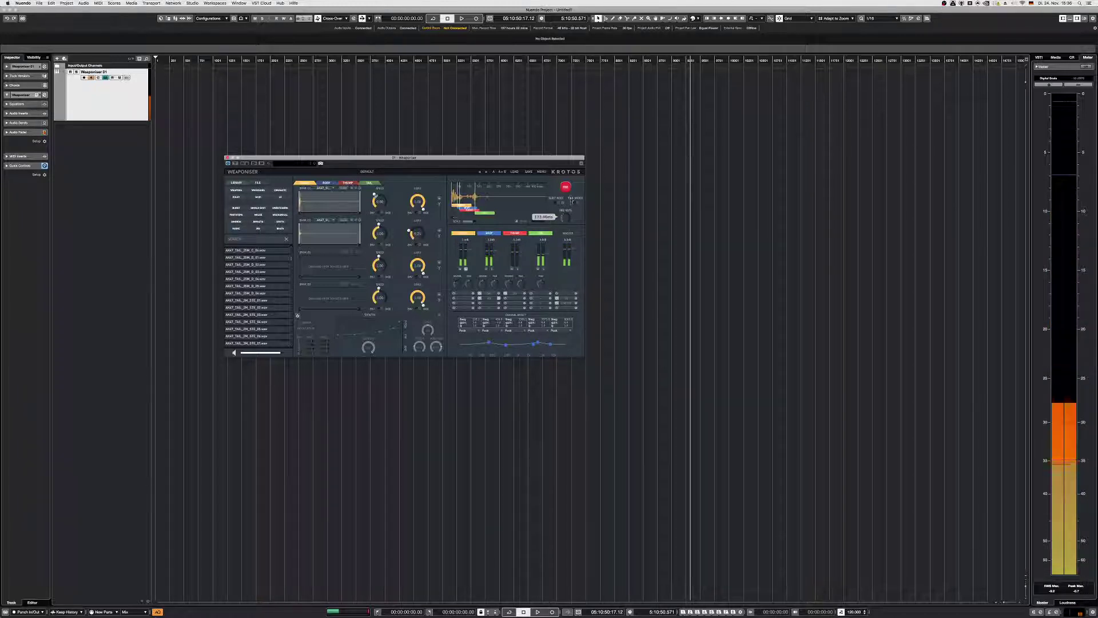
{"action": "left_click", "coordinate": [565, 186]}
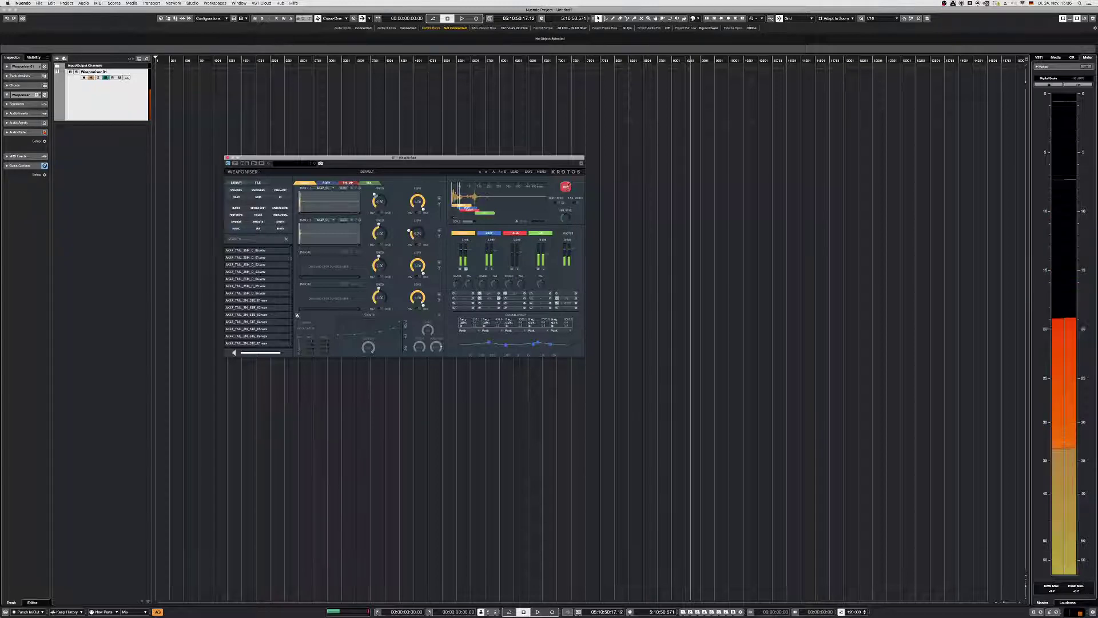
- Fire the soloed Onset layer several more times to hear how it varies from shot to shot
{"action": "left_click", "coordinate": [567, 188]}
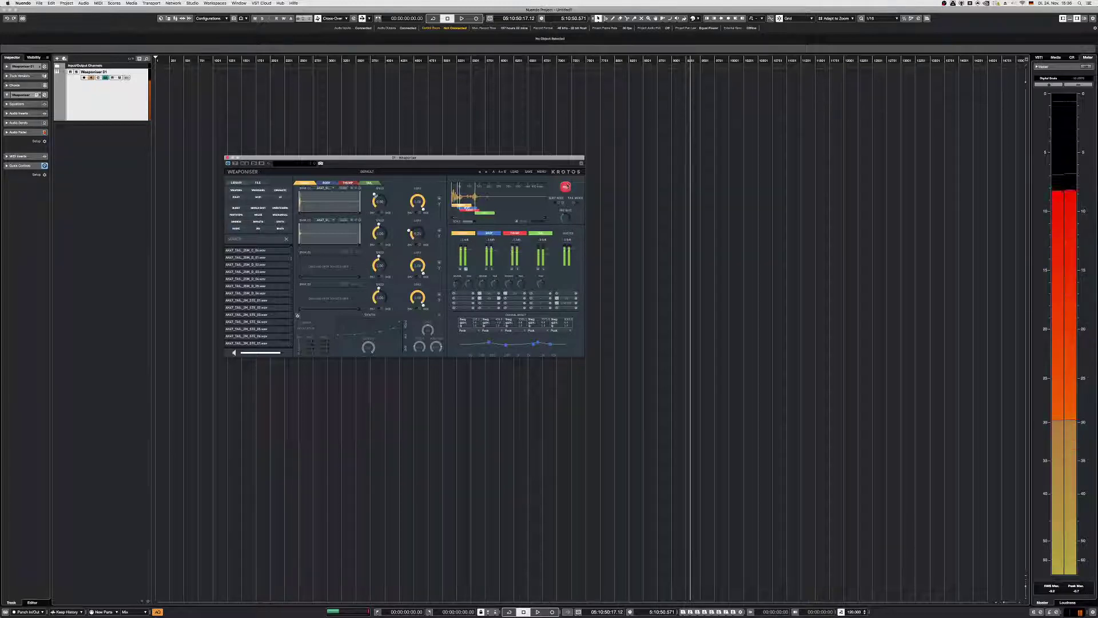
{"action": "left_click", "coordinate": [568, 190]}
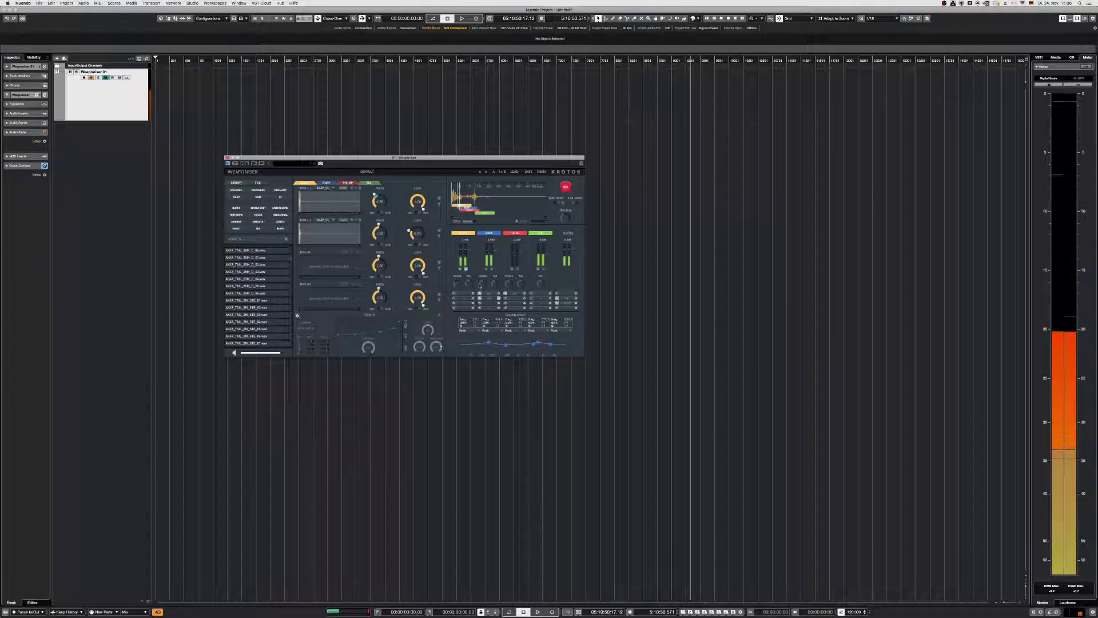
{"action": "left_click", "coordinate": [566, 189]}
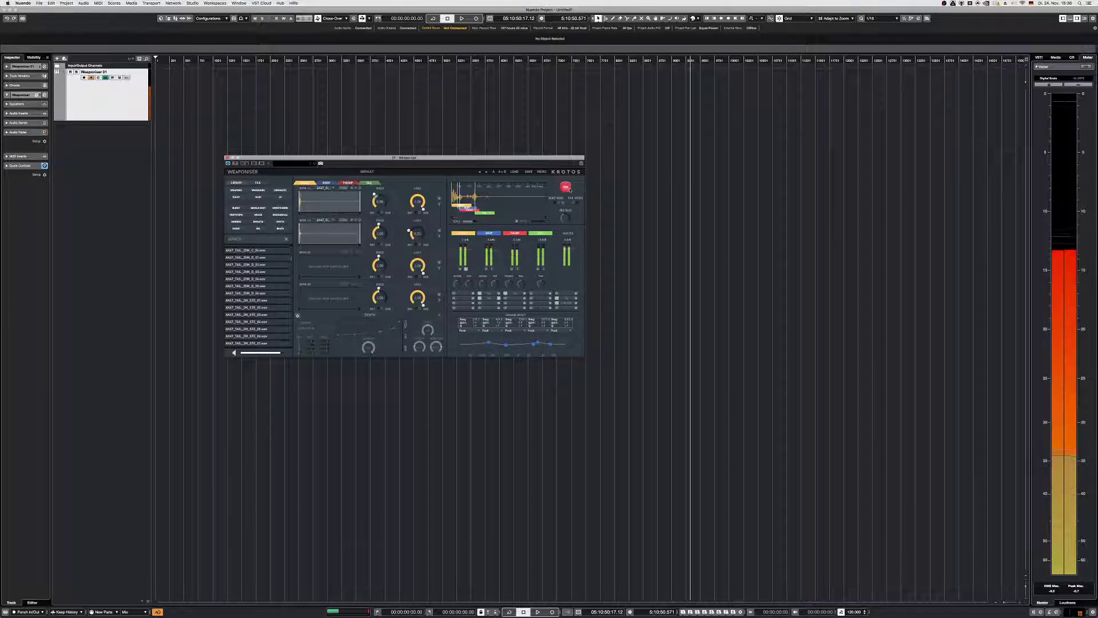
{"action": "left_click", "coordinate": [564, 191]}
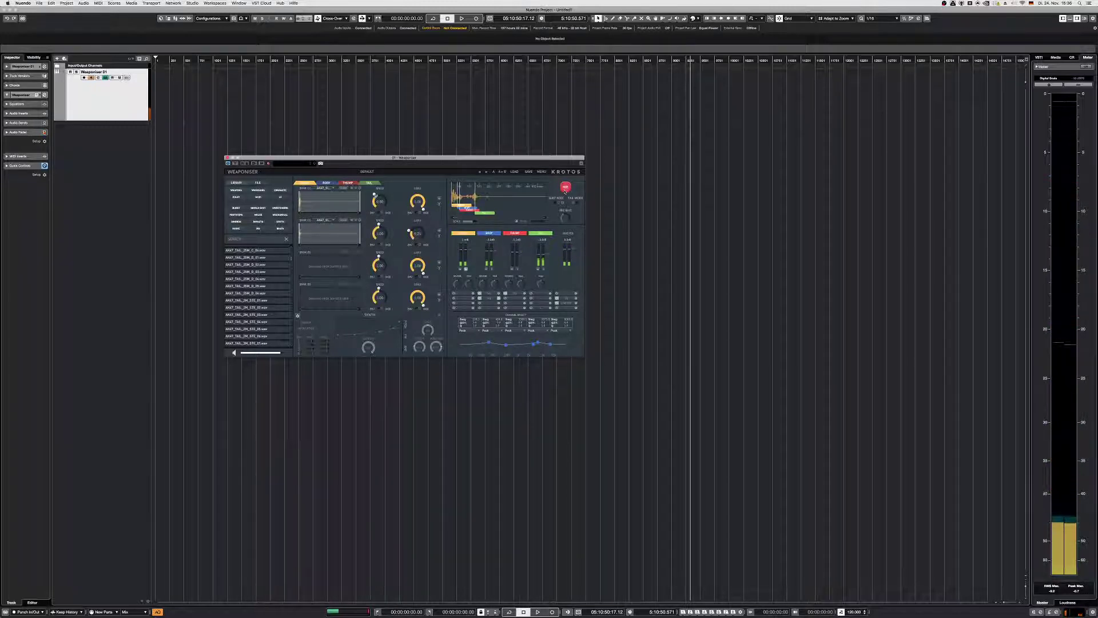
{"action": "left_click", "coordinate": [565, 191]}
{"action": "left_click", "coordinate": [564, 190]}
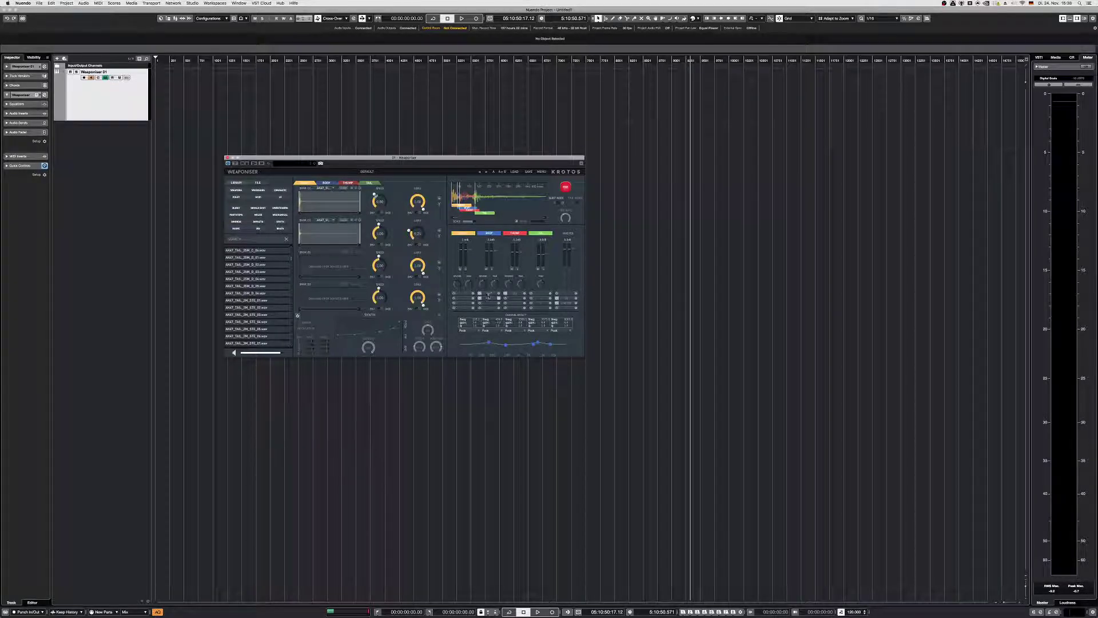
- Examine the effect choices and settings in the Body, Thump and Master channel slots, ending on the Master's threshold and gain settings
{"action": "left_click", "coordinate": [489, 298]}
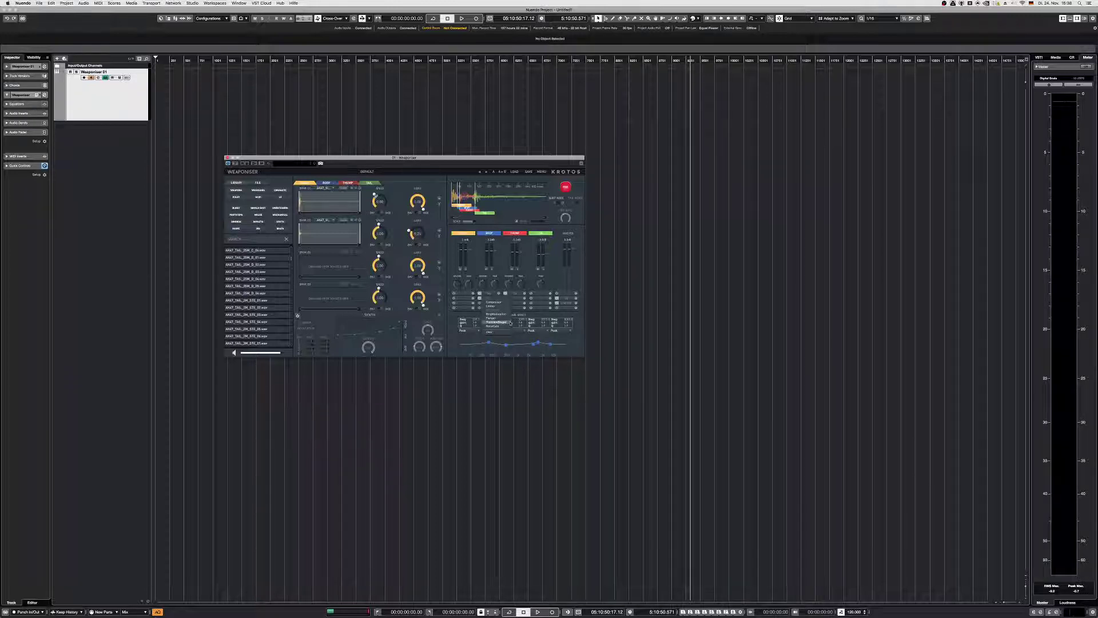
{"action": "left_click", "coordinate": [570, 283]}
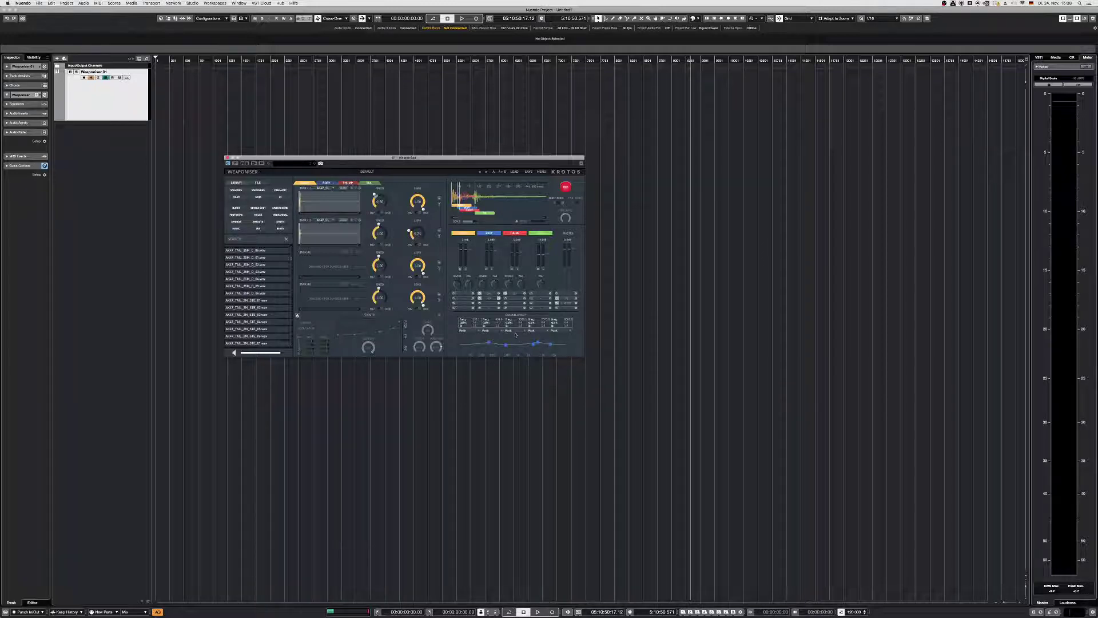
{"action": "left_click", "coordinate": [498, 296]}
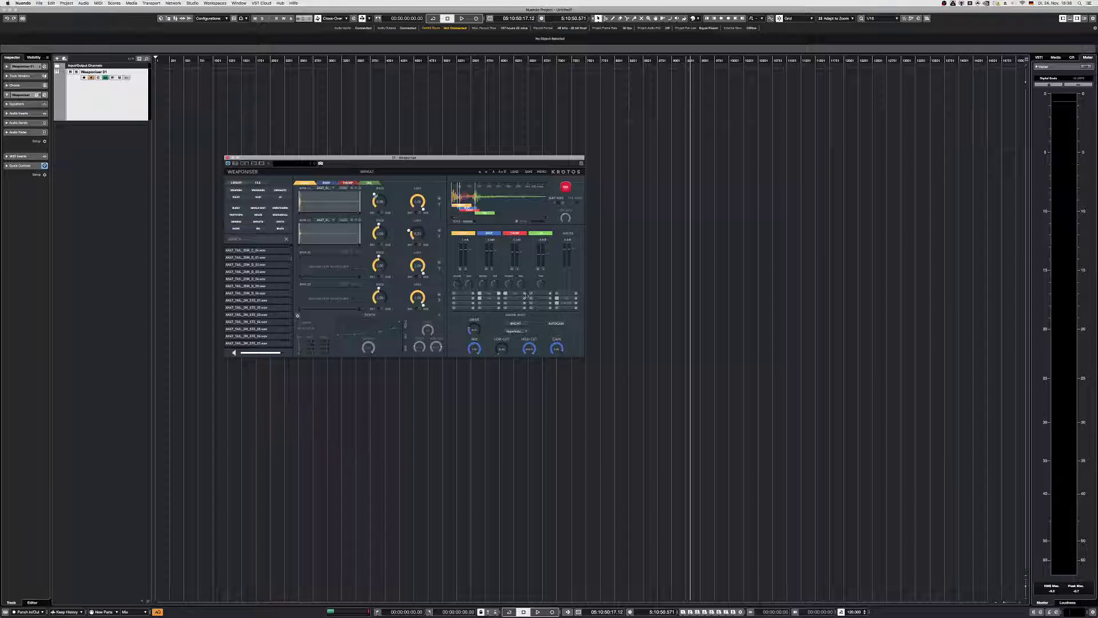
{"action": "left_click", "coordinate": [532, 296]}
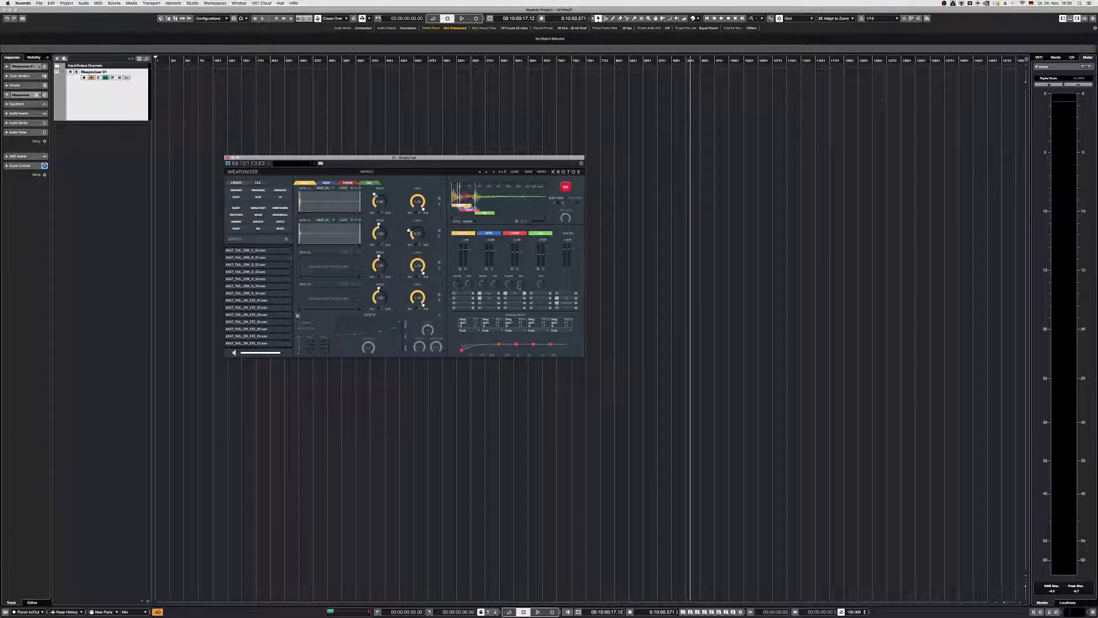
{"action": "left_click", "coordinate": [576, 308]}
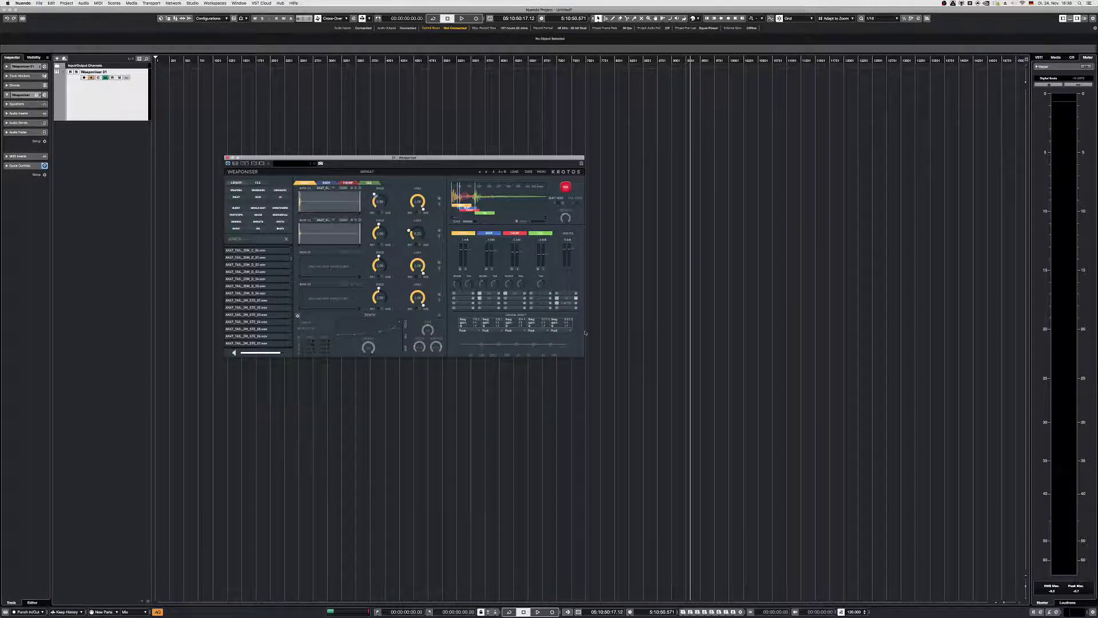
{"action": "left_click", "coordinate": [576, 307]}
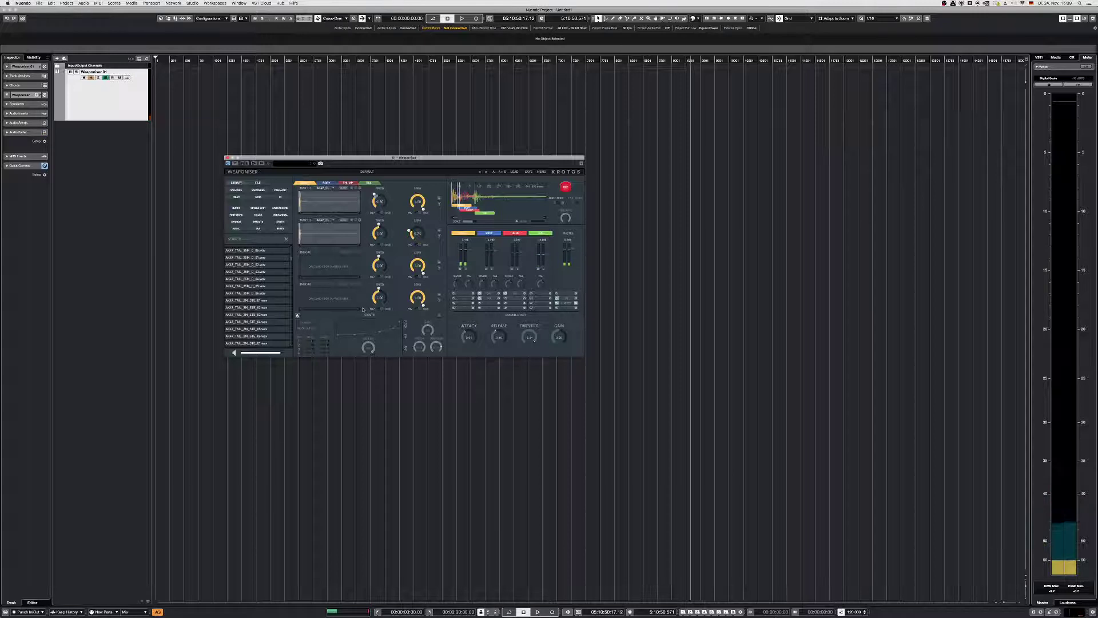
- Enable the Onset layer's synth and look through its curve pages, returning to the first one
{"action": "left_click", "coordinate": [297, 315]}
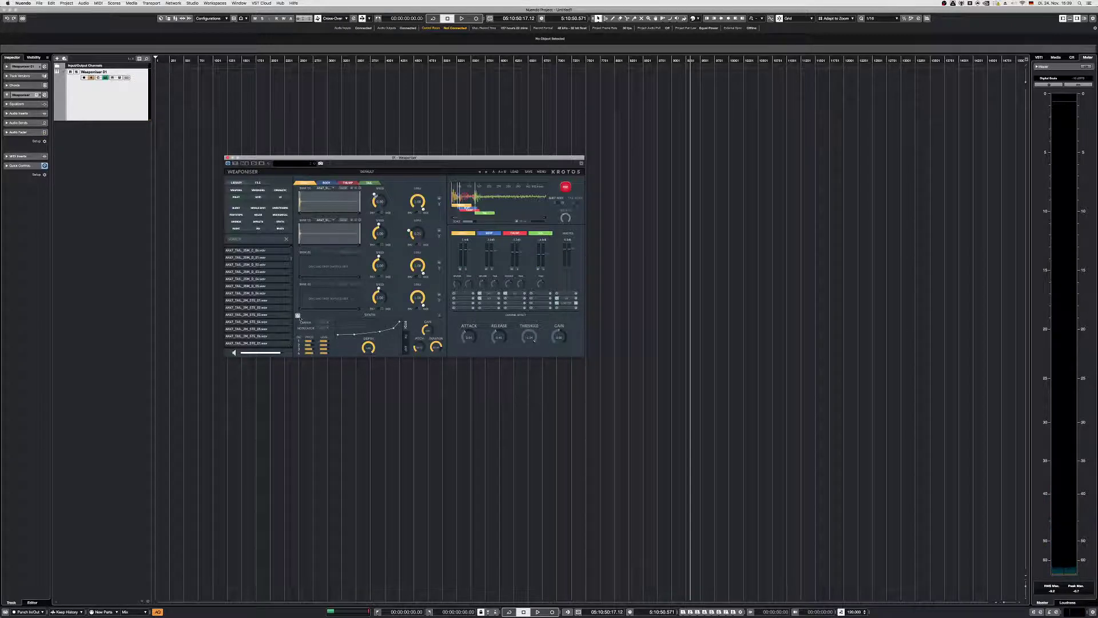
{"action": "left_click", "coordinate": [297, 315]}
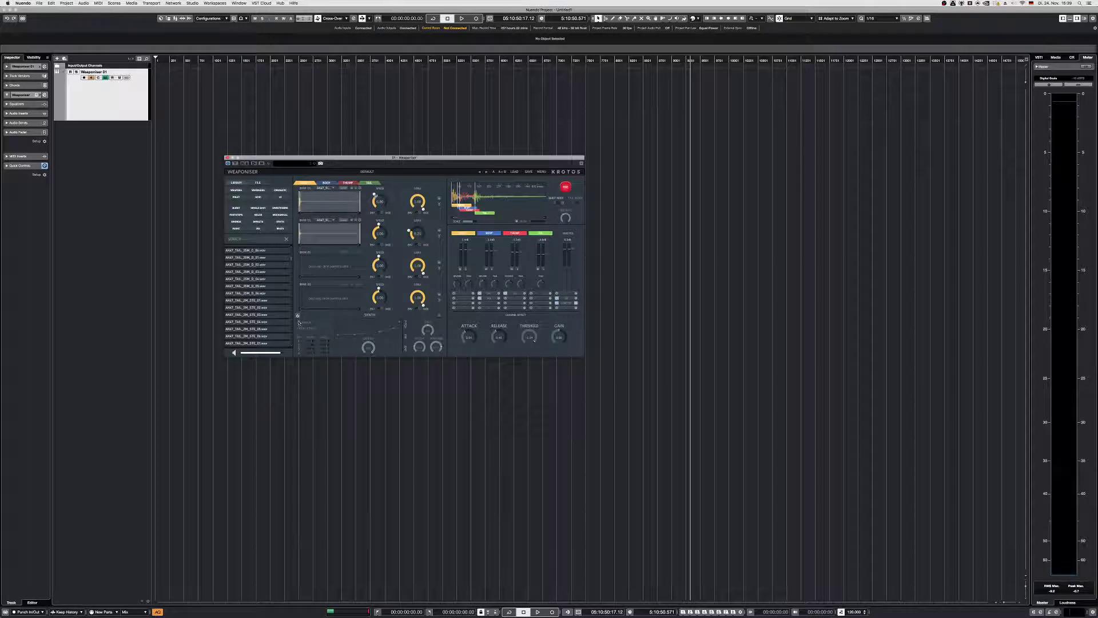
{"action": "left_click", "coordinate": [297, 316]}
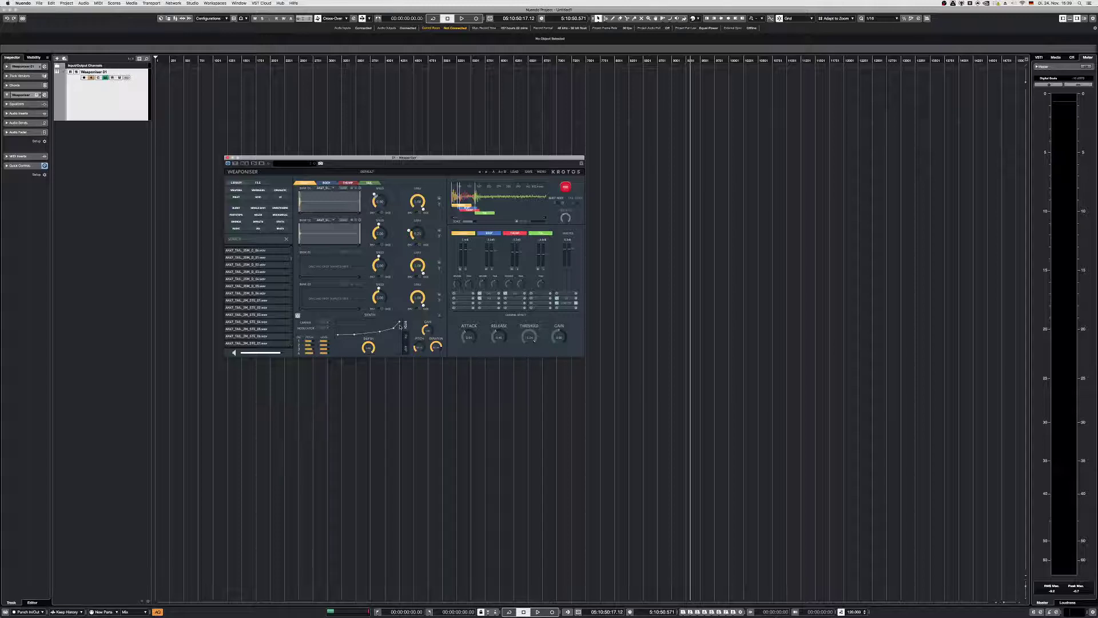
{"action": "left_click", "coordinate": [406, 337]}
{"action": "left_click", "coordinate": [405, 349]}
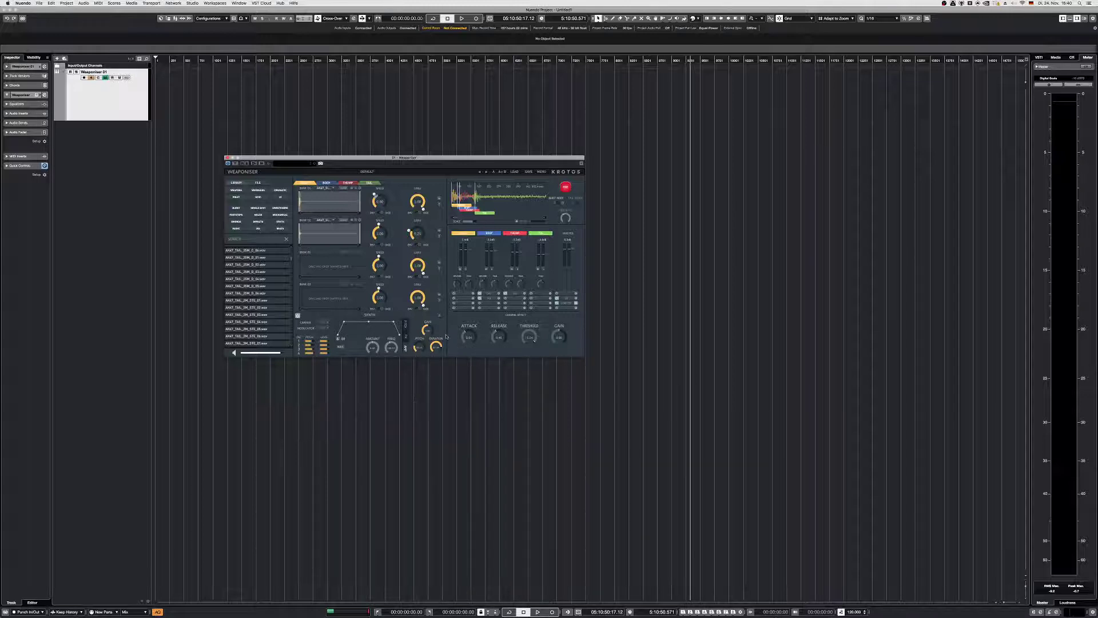
{"action": "left_click", "coordinate": [406, 326]}
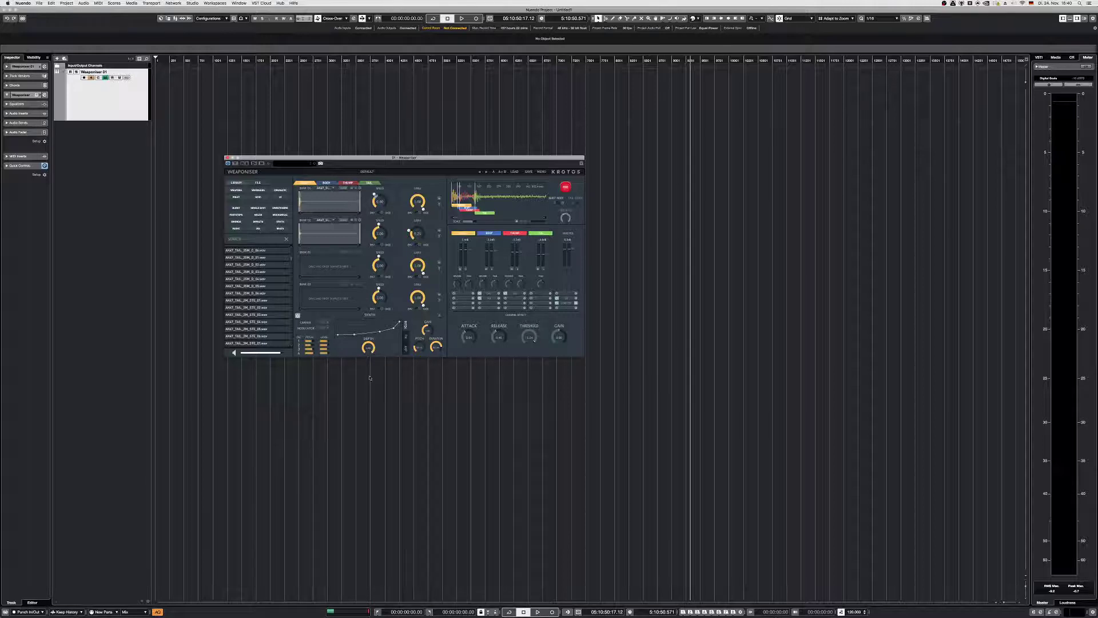
- Lower the Depth, Duration and Gain of the Onset synth
{"action": "left_click_drag", "start_coordinate": [368, 347], "coordinate": [364, 373]}
{"action": "left_click_drag", "start_coordinate": [432, 346], "coordinate": [432, 359]}
{"action": "left_click_drag", "start_coordinate": [426, 330], "coordinate": [425, 341]}
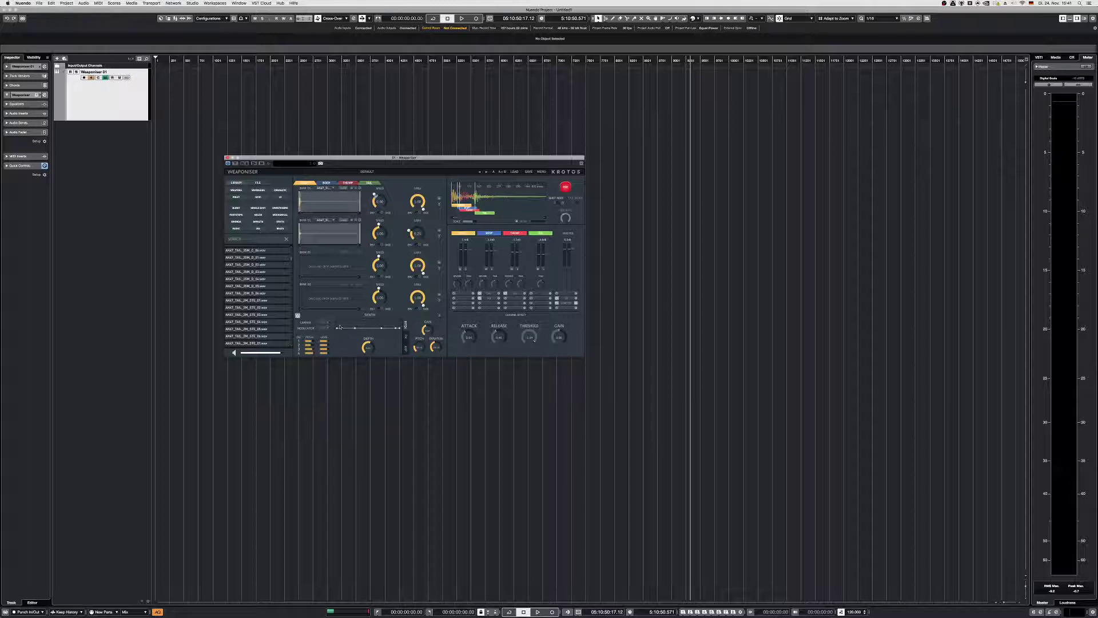
- Shape the Onset synth's first curve with a raised start and an early dip, and reduce the Duration further
{"action": "left_click_drag", "start_coordinate": [343, 326], "coordinate": [336, 327]}
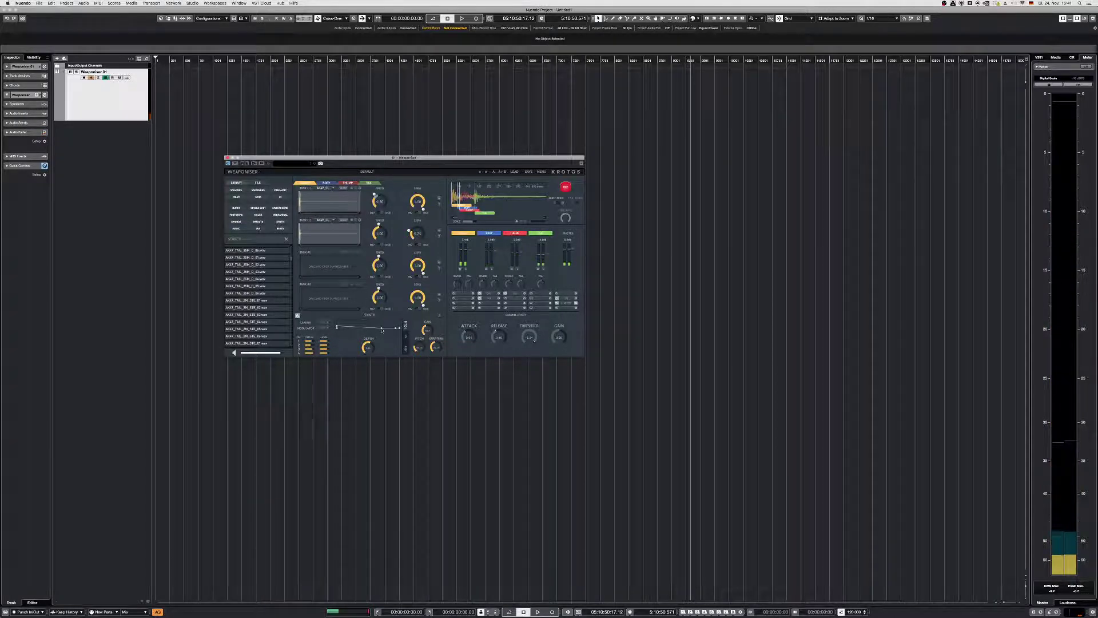
{"action": "left_click_drag", "start_coordinate": [382, 330], "coordinate": [352, 334]}
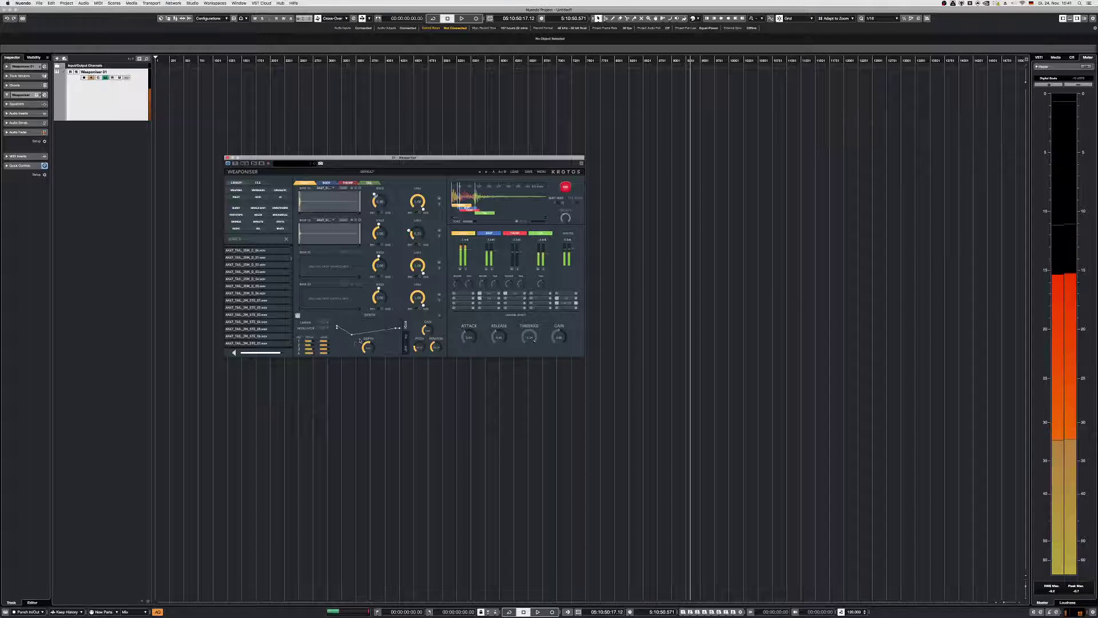
{"action": "left_click", "coordinate": [436, 348]}
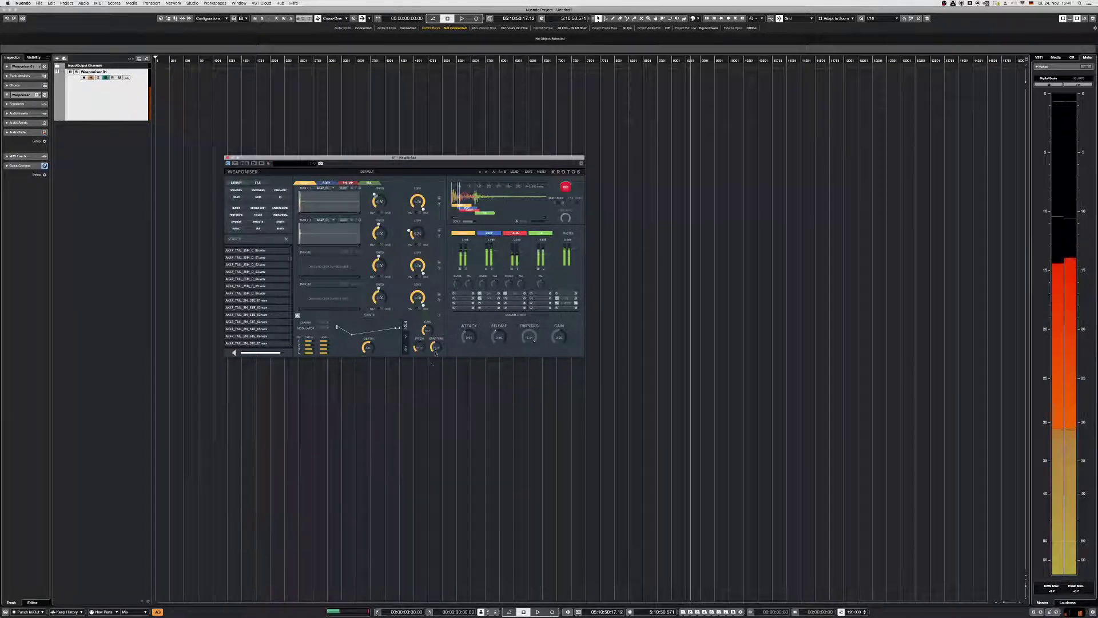
{"action": "left_click_drag", "start_coordinate": [436, 353], "coordinate": [431, 360]}
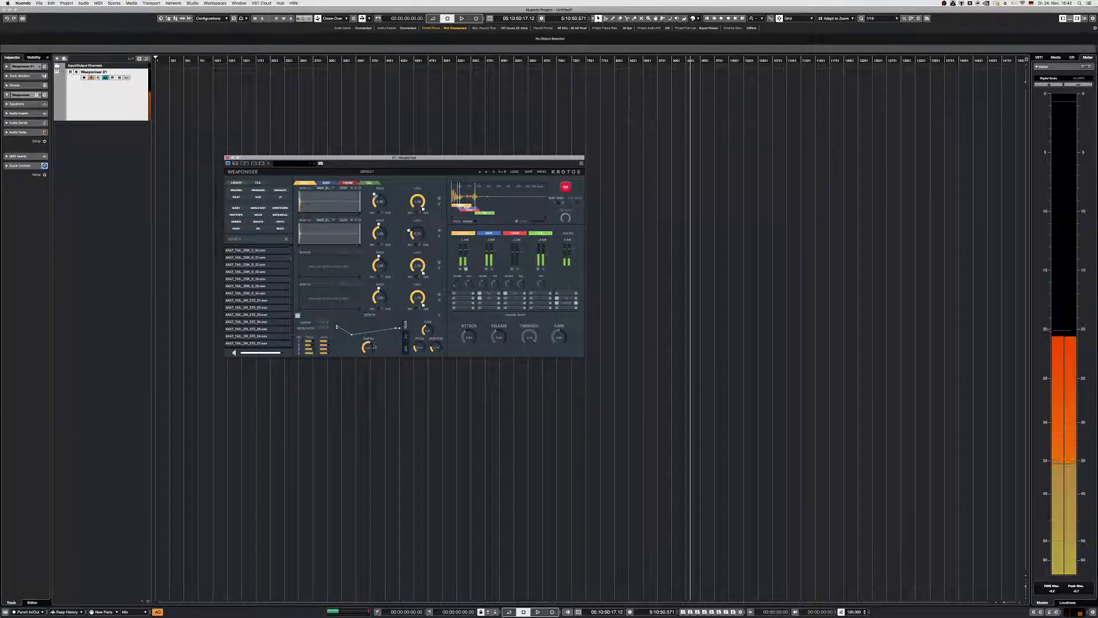
- Reshape the Onset synth's second curve with a high early point and a low point past the middle
{"action": "left_click", "coordinate": [406, 336]}
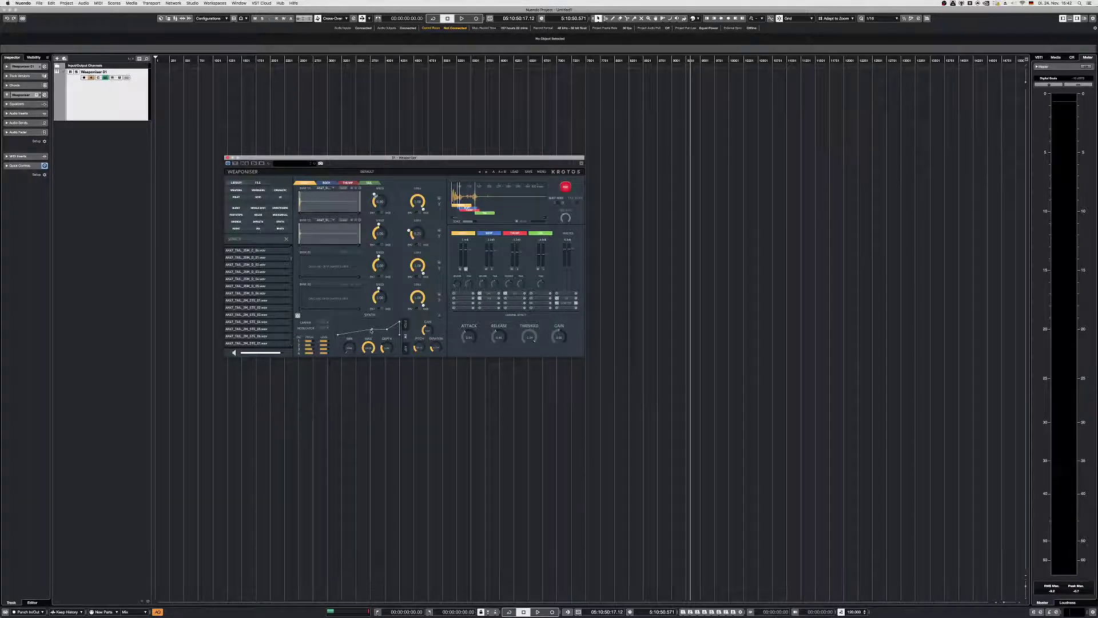
{"action": "left_click_drag", "start_coordinate": [346, 333], "coordinate": [343, 324]}
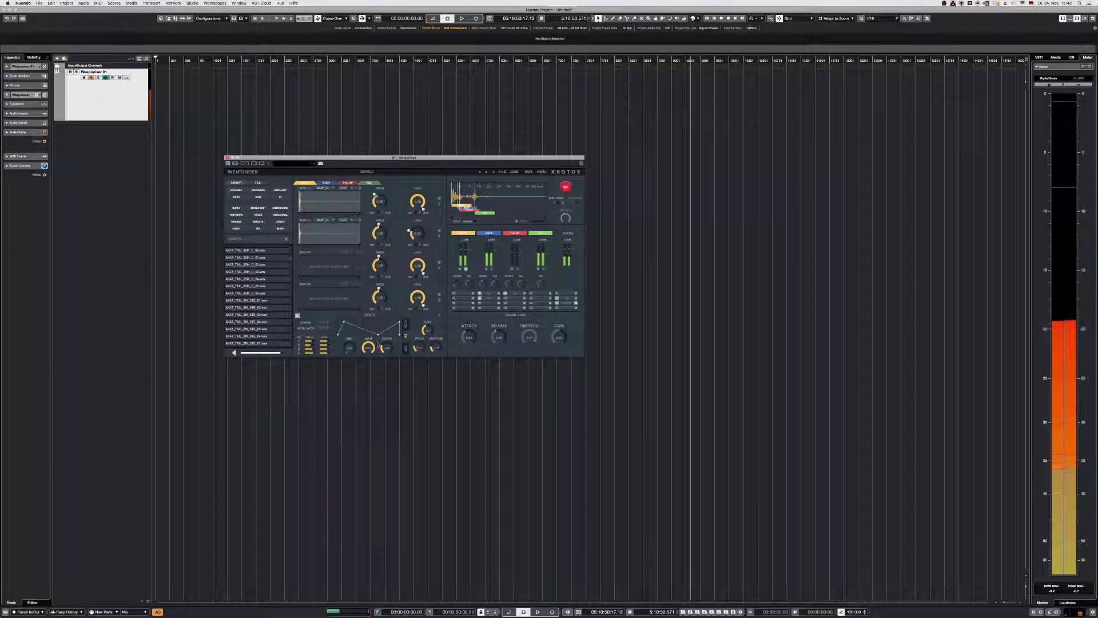
{"action": "left_click_drag", "start_coordinate": [389, 331], "coordinate": [377, 333]}
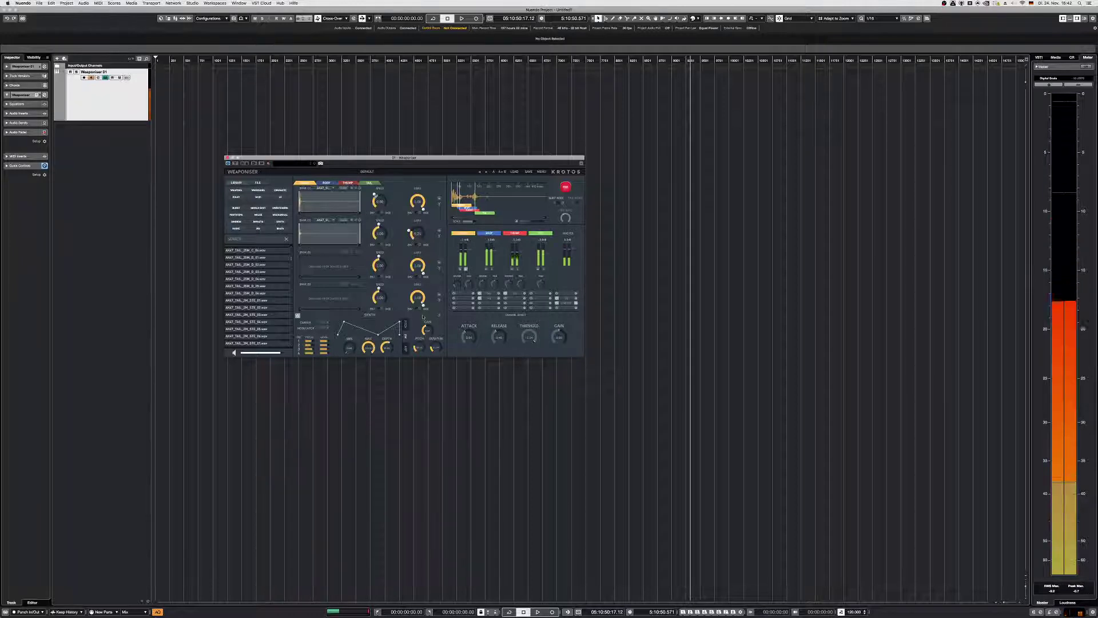
{"action": "left_click", "coordinate": [314, 329]}
{"action": "left_click", "coordinate": [324, 327]}
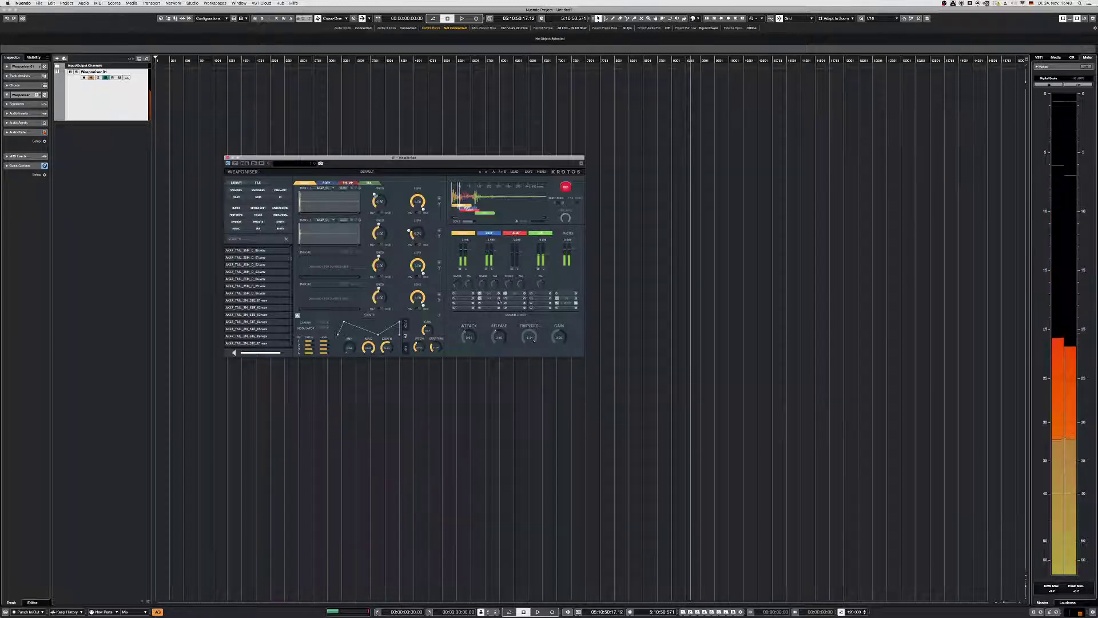
- Examine the effects available for a Master channel slot and the categories of factory presets
{"action": "left_click", "coordinate": [557, 298]}
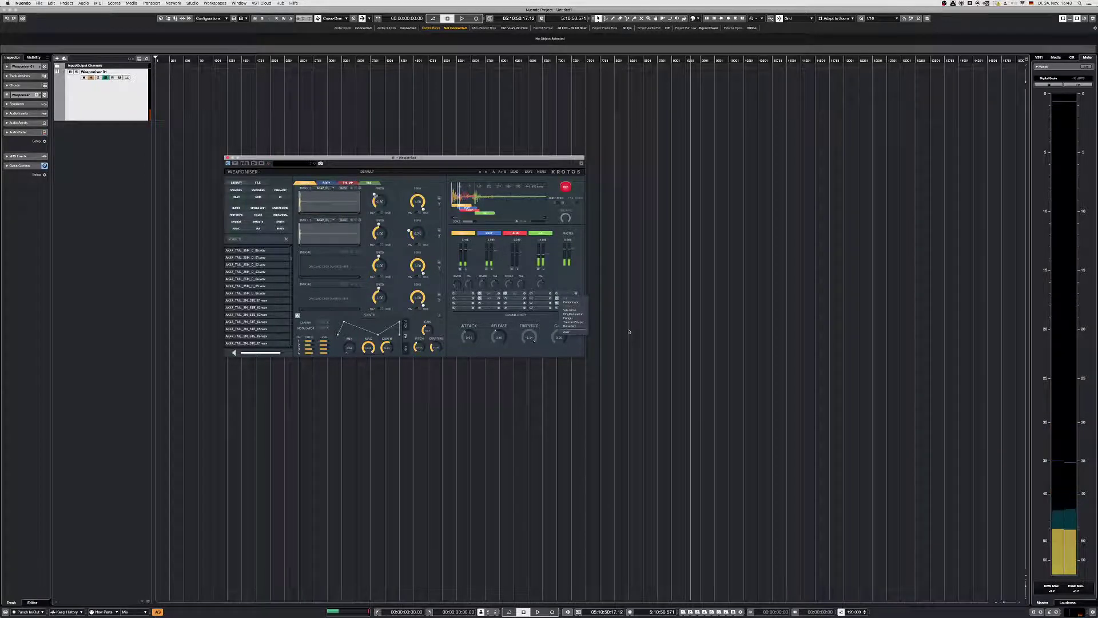
{"action": "left_click", "coordinate": [560, 285]}
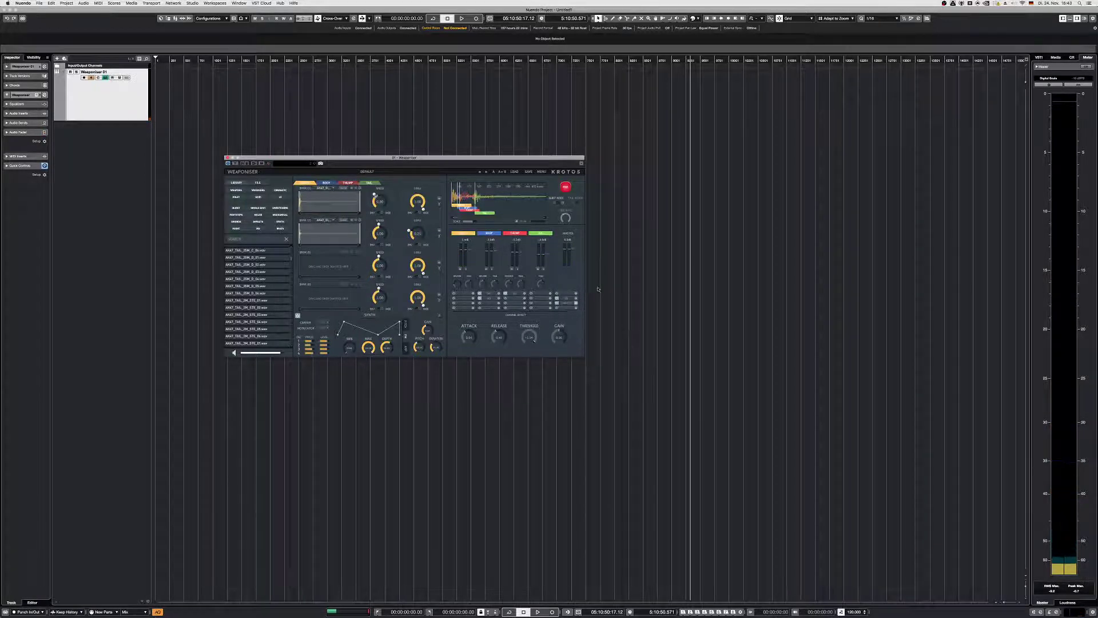
{"action": "left_click", "coordinate": [367, 171]}
{"action": "mouse_move", "coordinate": [388, 186]}
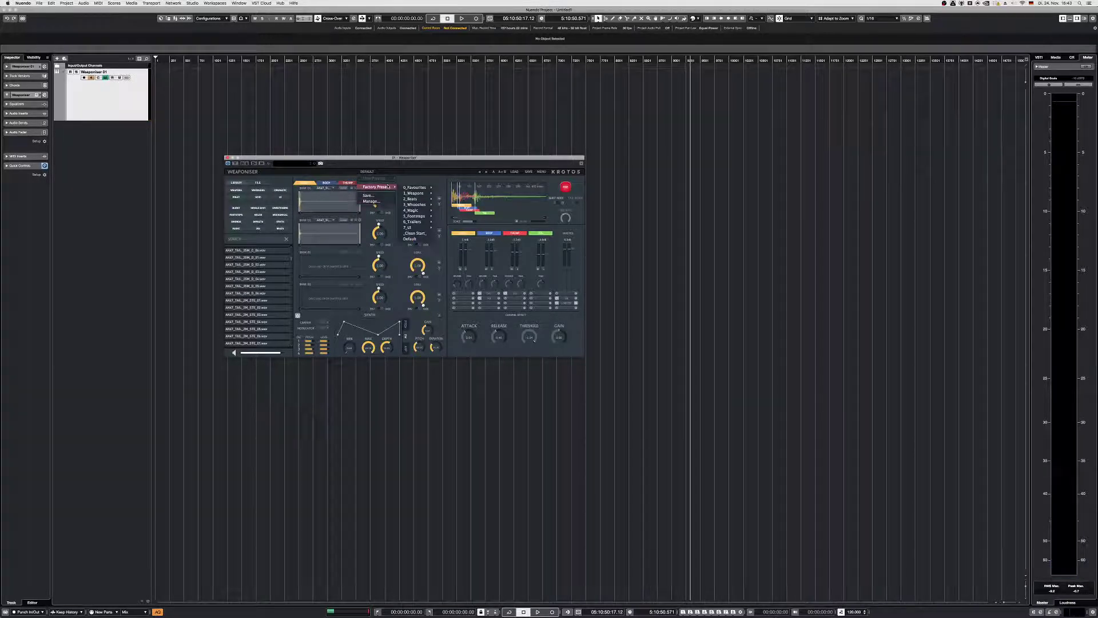
{"action": "left_click", "coordinate": [461, 189]}
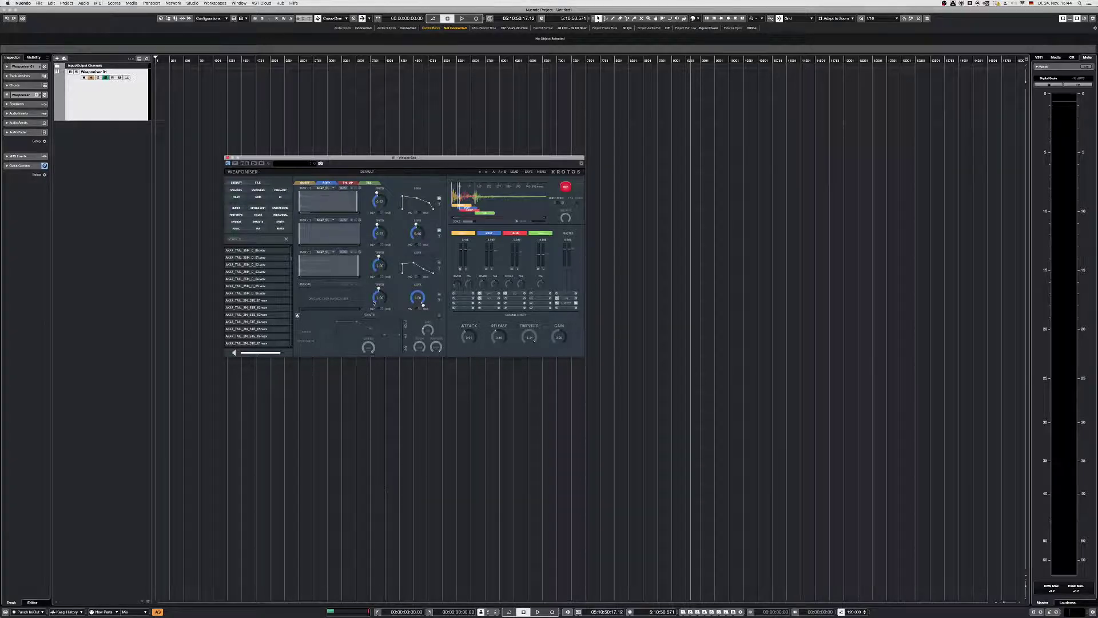
- Compare the sample slots and synth sections of the Onset, Body and Thump layers, ending on Thump
{"action": "left_click", "coordinate": [348, 183]}
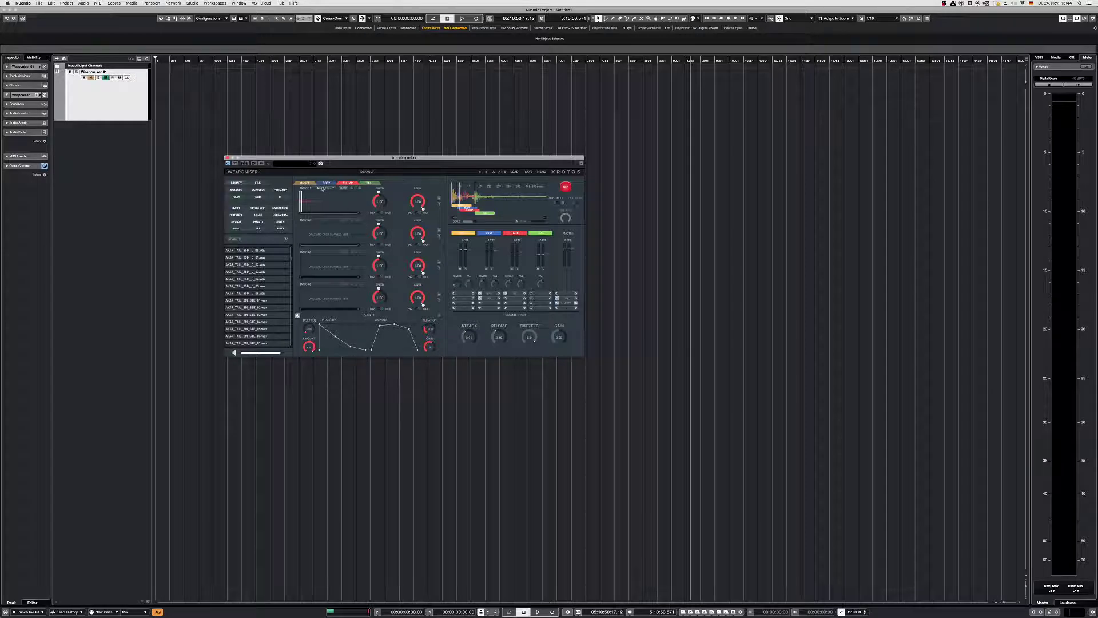
{"action": "left_click", "coordinate": [305, 182]}
{"action": "left_click", "coordinate": [326, 182]}
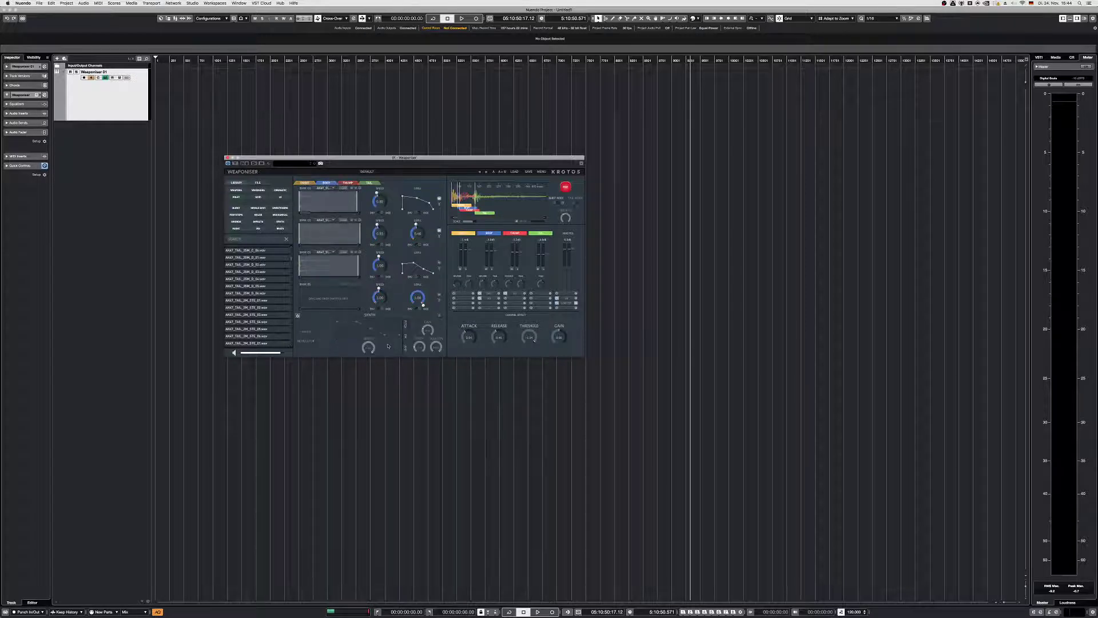
{"action": "left_click", "coordinate": [348, 182]}
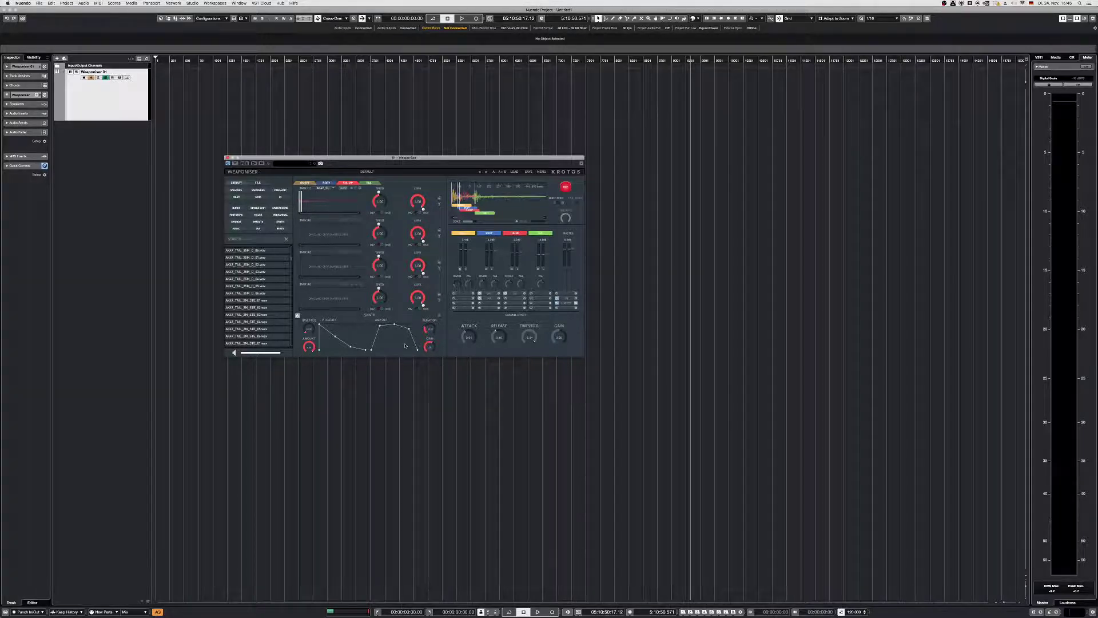
- Turn on the Tail layer's convolution reverb and list the impulse responses in the sample library
{"action": "left_click", "coordinate": [369, 182]}
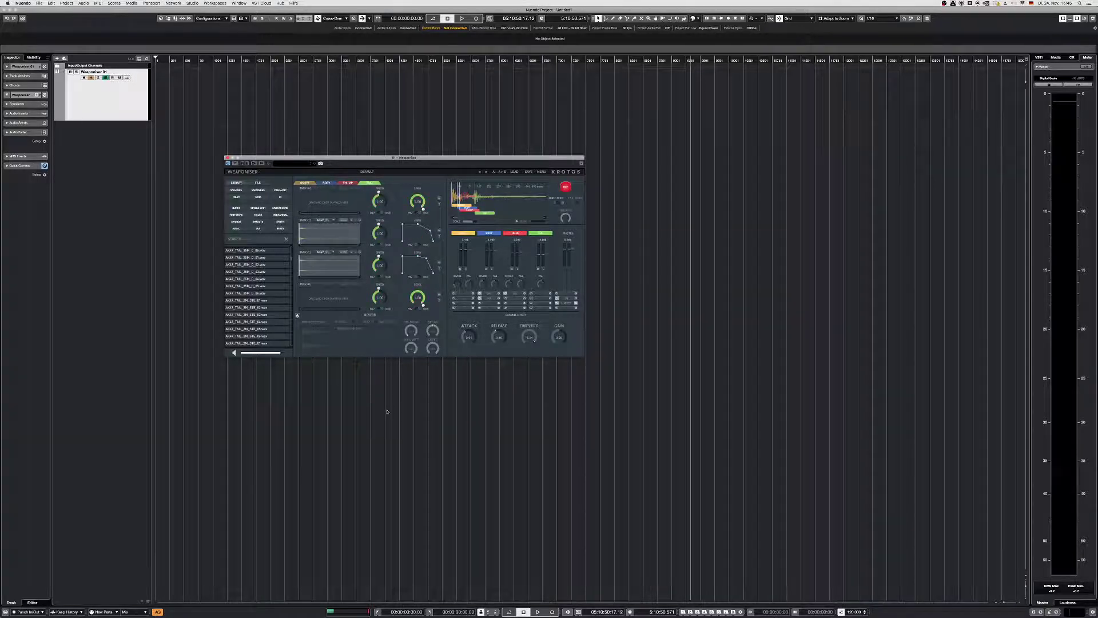
{"action": "left_click", "coordinate": [297, 315]}
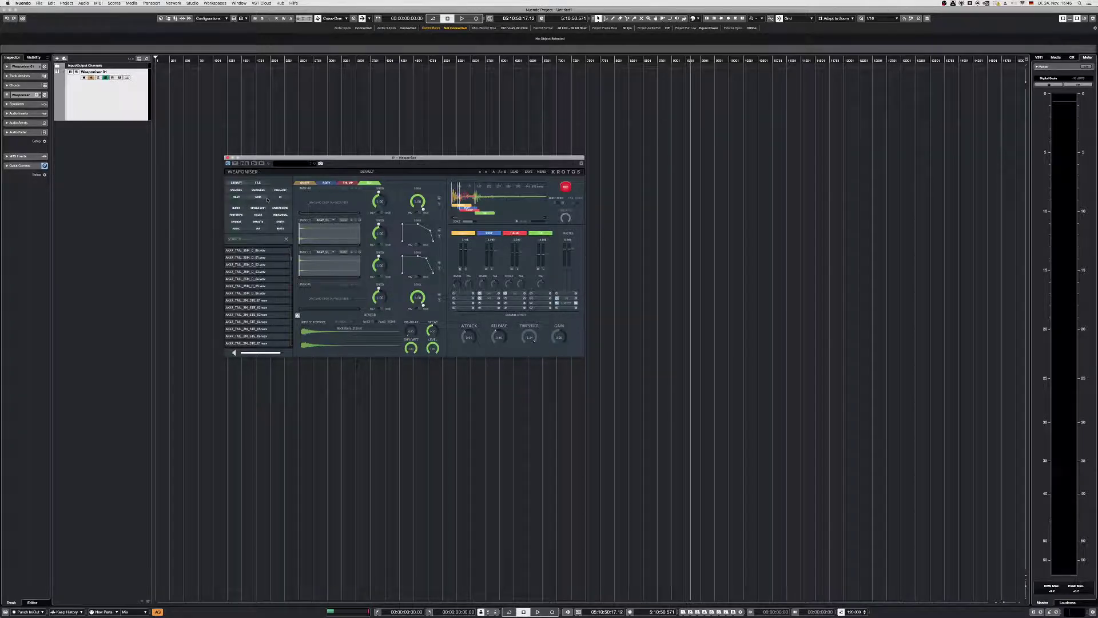
{"action": "left_click", "coordinate": [259, 228]}
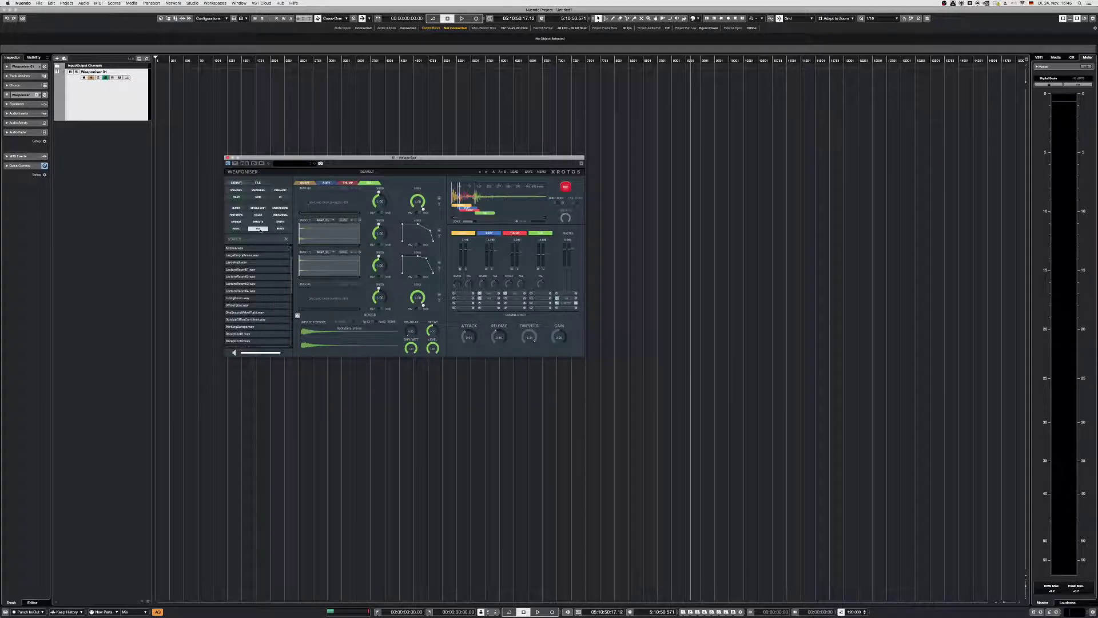
- Audition the kitchen and lecture-room impulse responses from the library and load a lecture-room one into the Tail reverb
{"action": "left_click", "coordinate": [239, 248]}
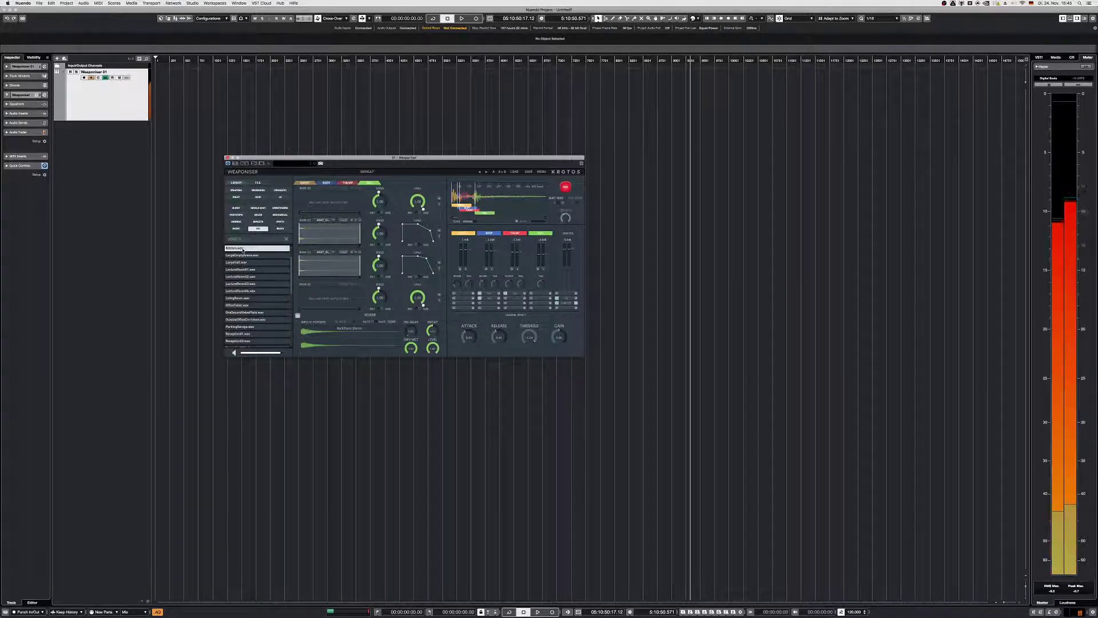
{"action": "left_click", "coordinate": [251, 291]}
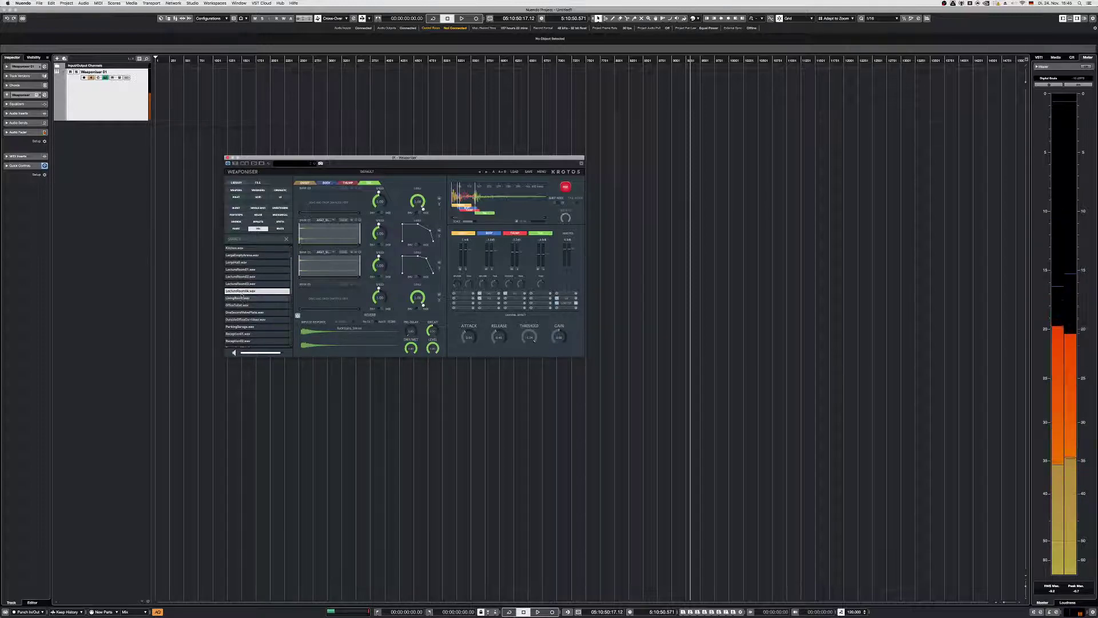
{"action": "left_click", "coordinate": [243, 299]}
{"action": "key", "text": "Up"}
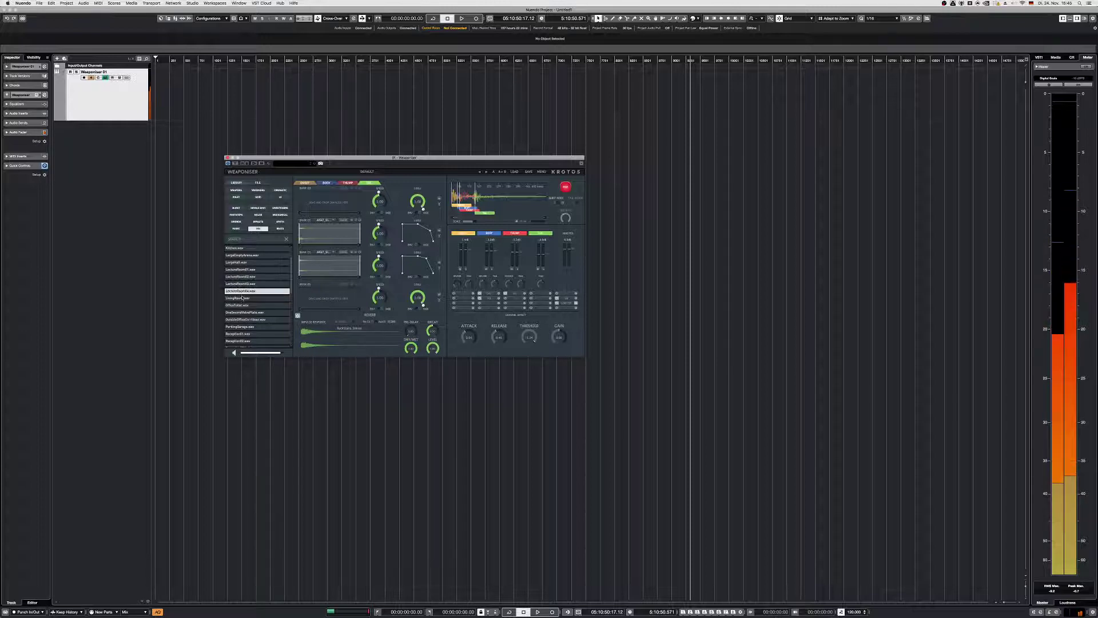
{"action": "left_click_drag", "start_coordinate": [238, 297], "coordinate": [333, 340]}
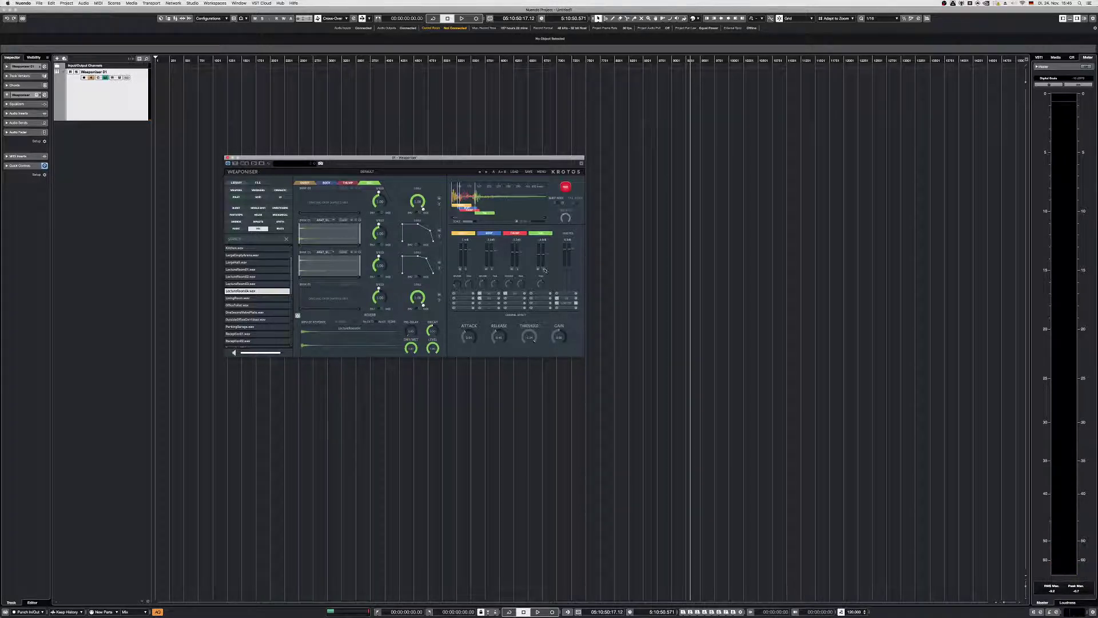
- Solo the Tail layer and compare its sound with the convolution reverb off and on
{"action": "left_click", "coordinate": [543, 268]}
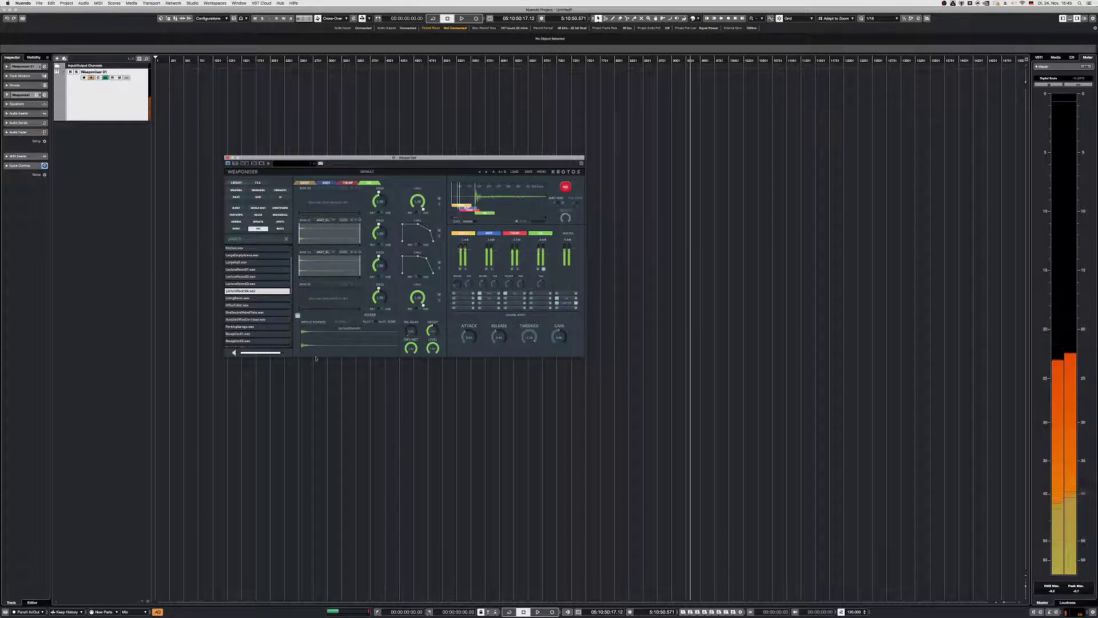
{"action": "left_click", "coordinate": [298, 315]}
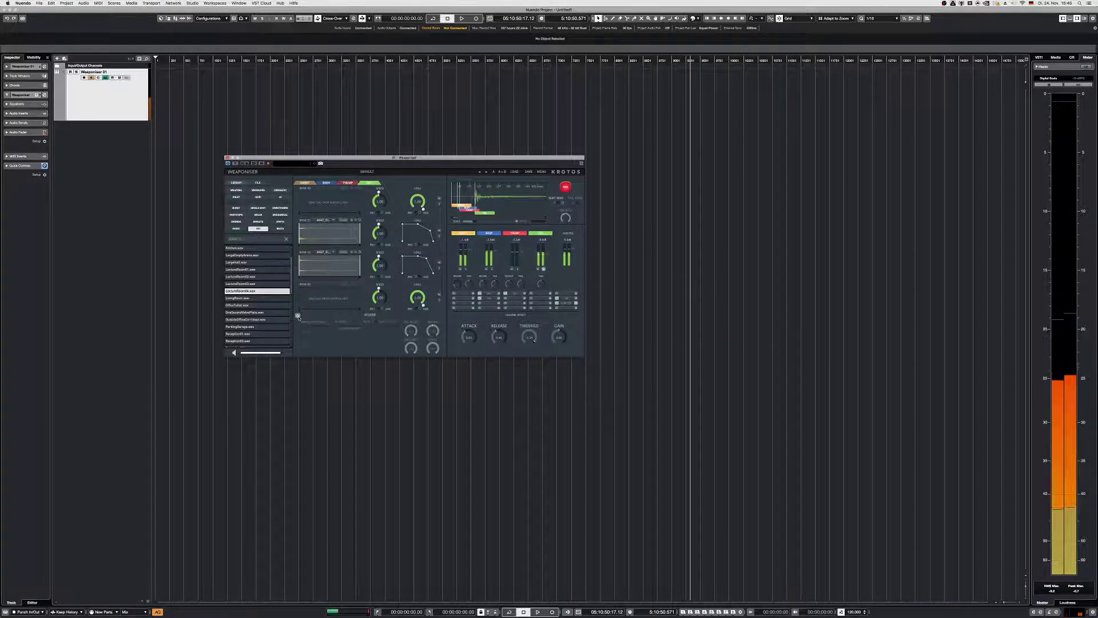
{"action": "left_click", "coordinate": [298, 315]}
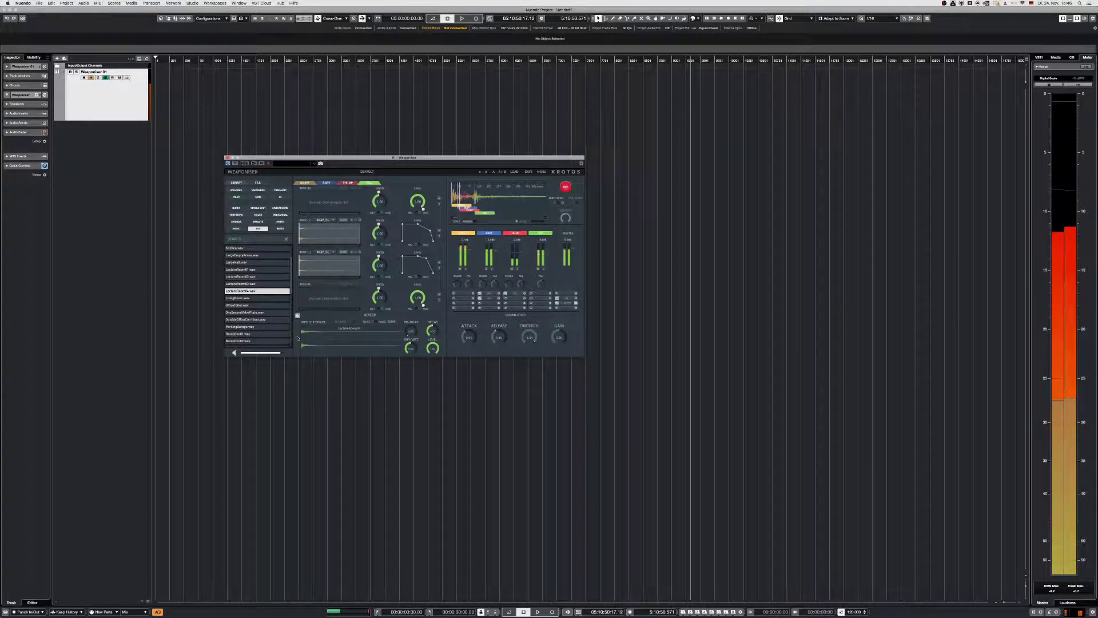
- Load ParkingGarage.wav into the Tail reverb and try a much later Tail start in the timing display before moving it back
{"action": "key", "text": "Down"}
{"action": "key", "text": "Down"}
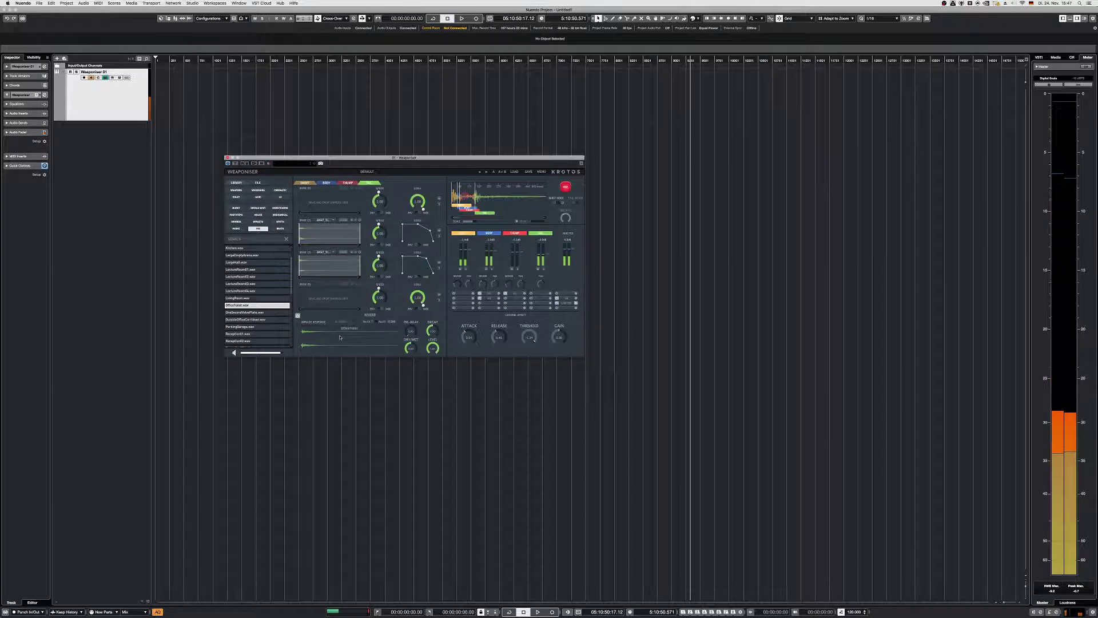
{"action": "left_click_drag", "start_coordinate": [256, 327], "coordinate": [342, 344]}
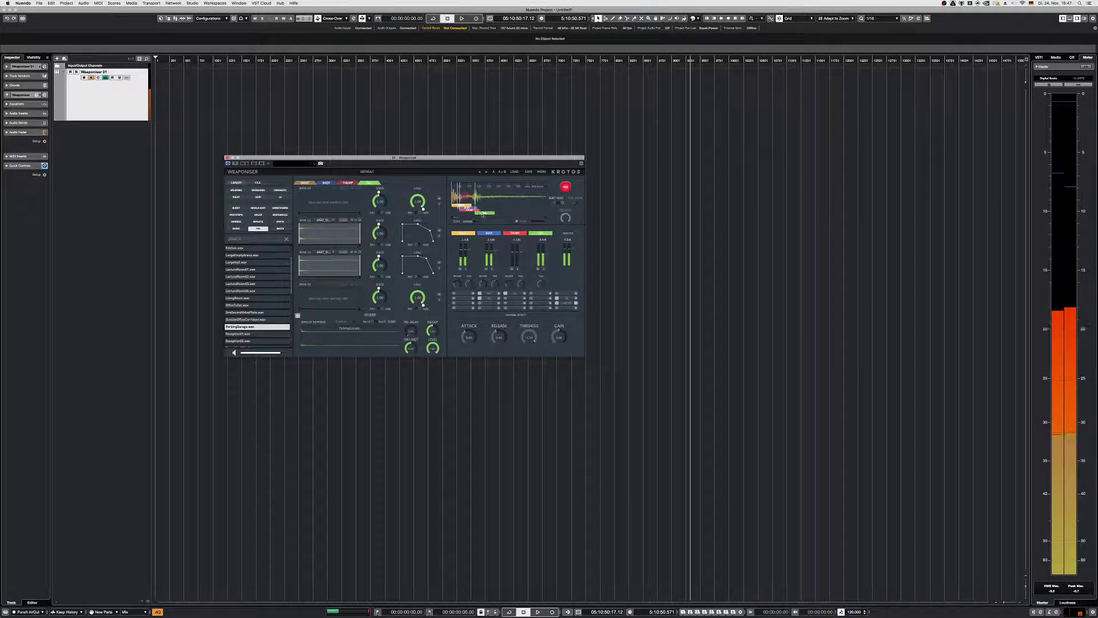
{"action": "left_click_drag", "start_coordinate": [485, 213], "coordinate": [510, 213]}
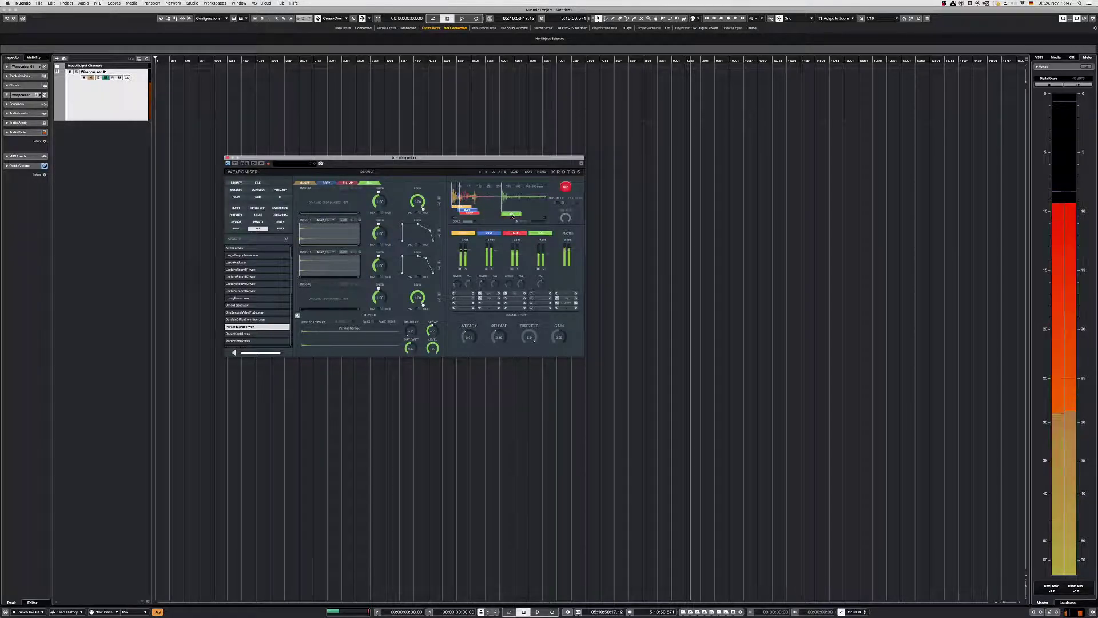
{"action": "left_click_drag", "start_coordinate": [515, 217], "coordinate": [476, 217]}
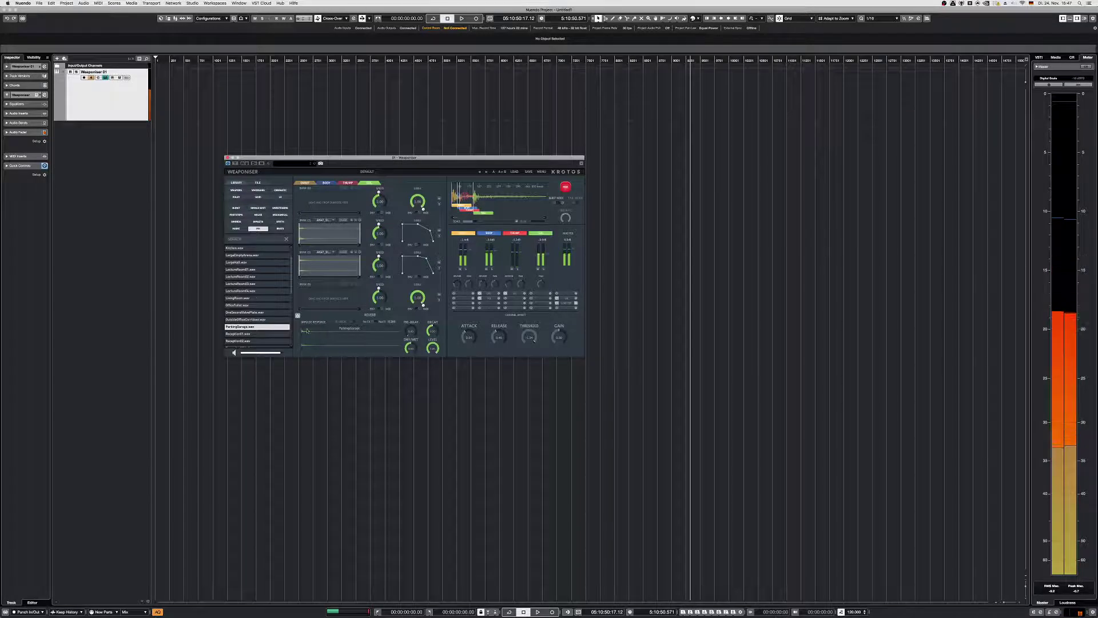
- Load a lecture-room impulse response and LargeHall.wav into the Tail reverb, and delay the Tail layer slightly in the timing display
{"action": "left_click_drag", "start_coordinate": [251, 290], "coordinate": [329, 340]}
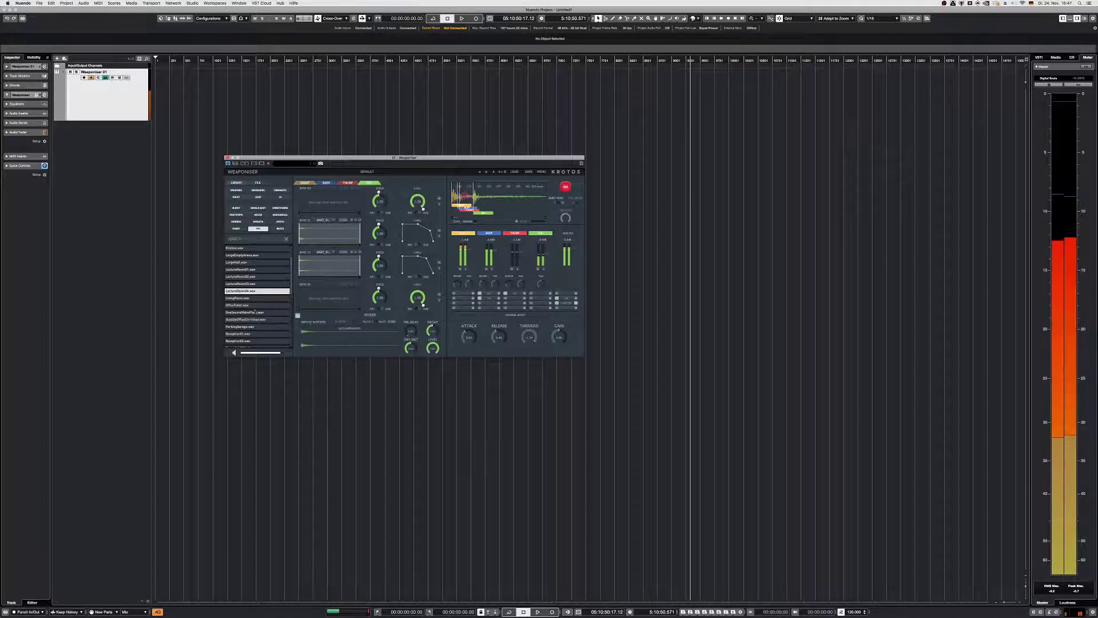
{"action": "left_click_drag", "start_coordinate": [243, 262], "coordinate": [348, 336]}
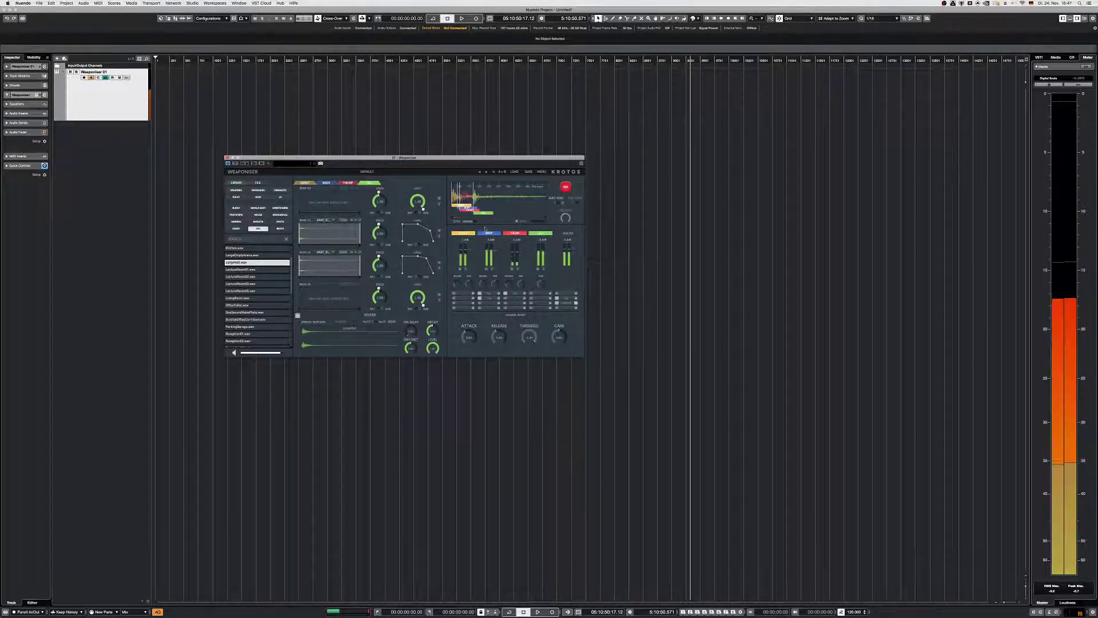
{"action": "left_click_drag", "start_coordinate": [486, 215], "coordinate": [498, 215]}
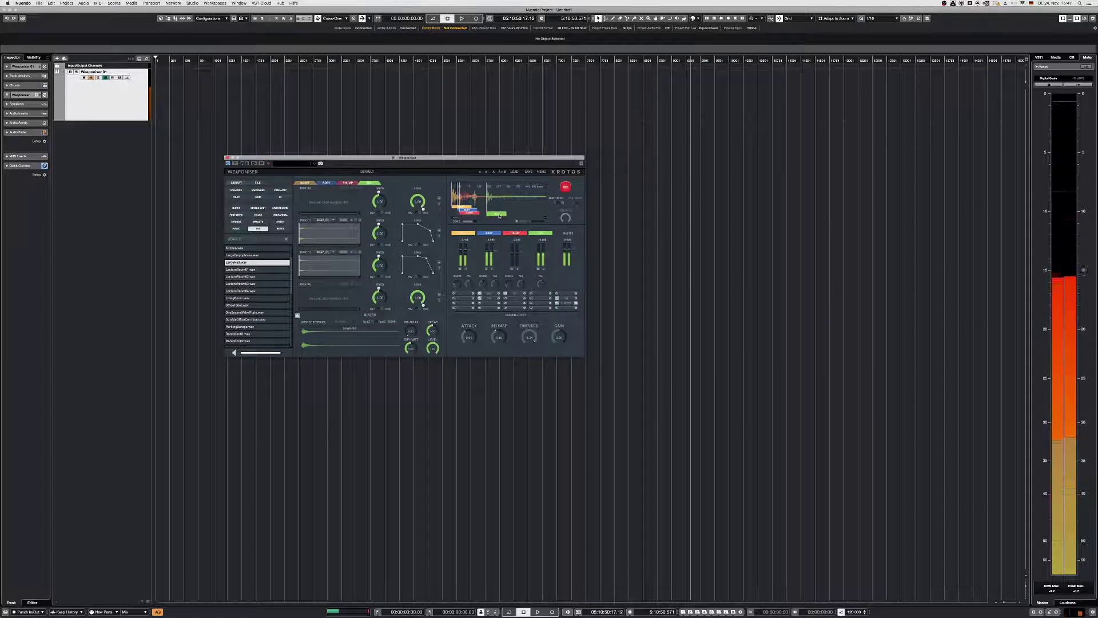
- Try the two impulse responses listed just above SmallRoom.wav in the Tail reverb
{"action": "scroll", "coordinate": [228, 313], "scroll_direction": "down", "scroll_amount": 6}
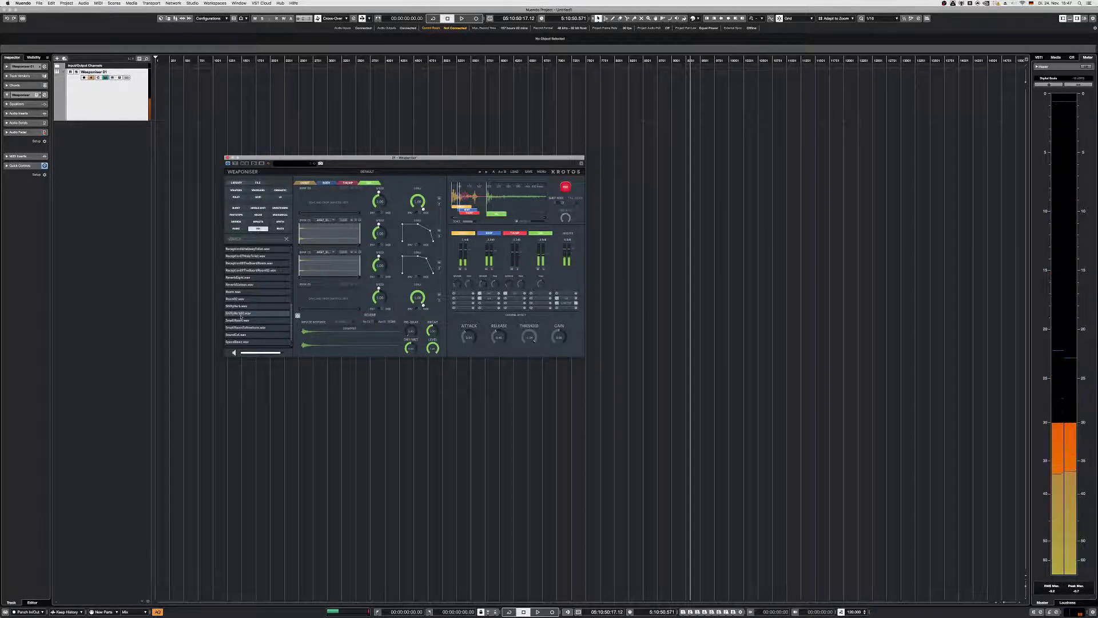
{"action": "left_click_drag", "start_coordinate": [235, 313], "coordinate": [321, 339]}
{"action": "left_click_drag", "start_coordinate": [250, 307], "coordinate": [336, 339]}
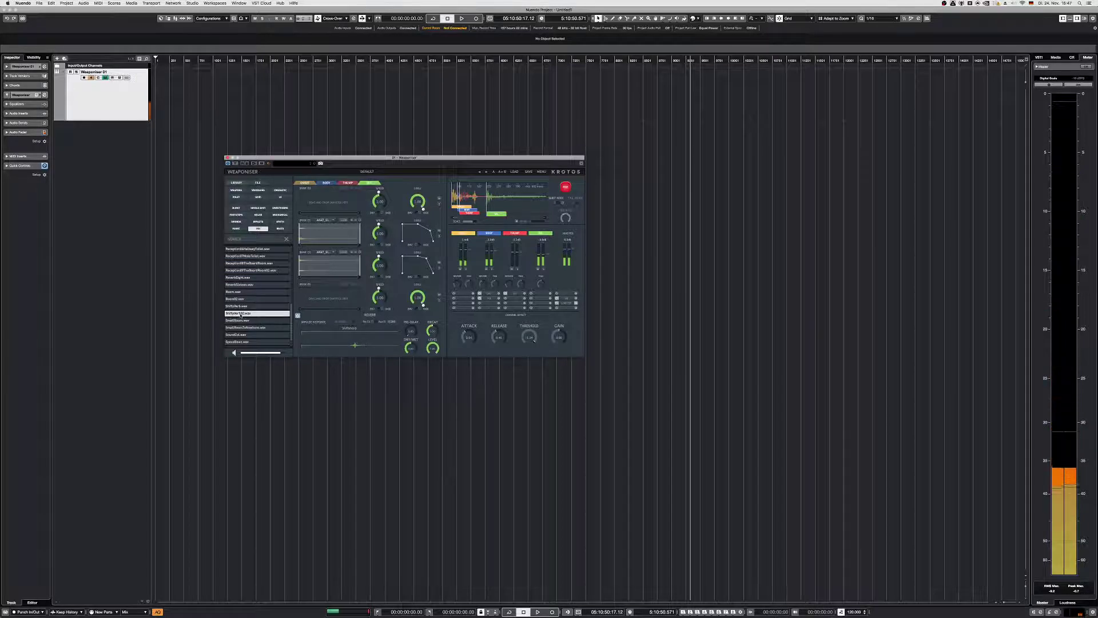
{"action": "left_click", "coordinate": [258, 313]}
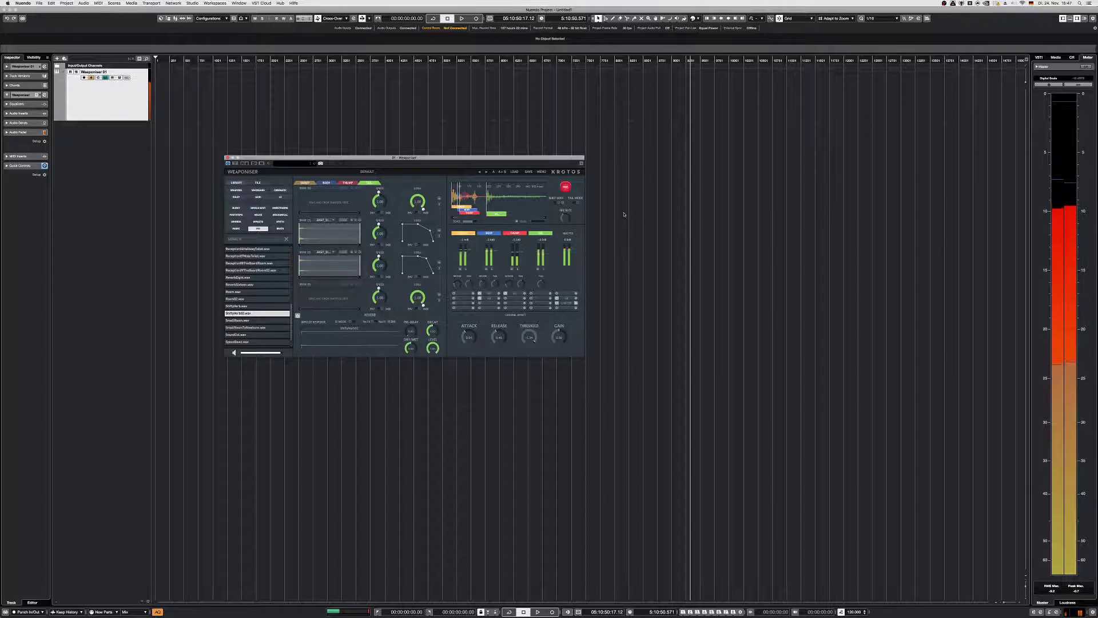
- Fire the weapon while stepping through the small-room impulse responses, and load the one listed directly below them into the Tail reverb
{"action": "left_click", "coordinate": [566, 186]}
{"action": "key", "text": "Down"}
{"action": "key", "text": "Down"}
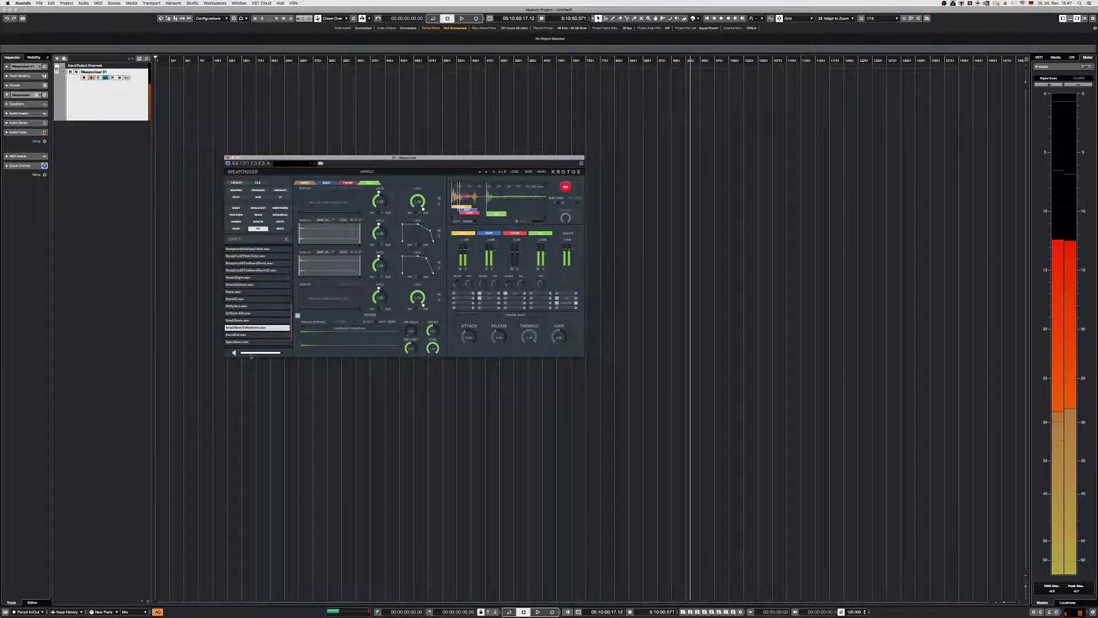
{"action": "scroll", "coordinate": [278, 331], "scroll_direction": "down", "scroll_amount": 1}
{"action": "key", "text": "Down"}
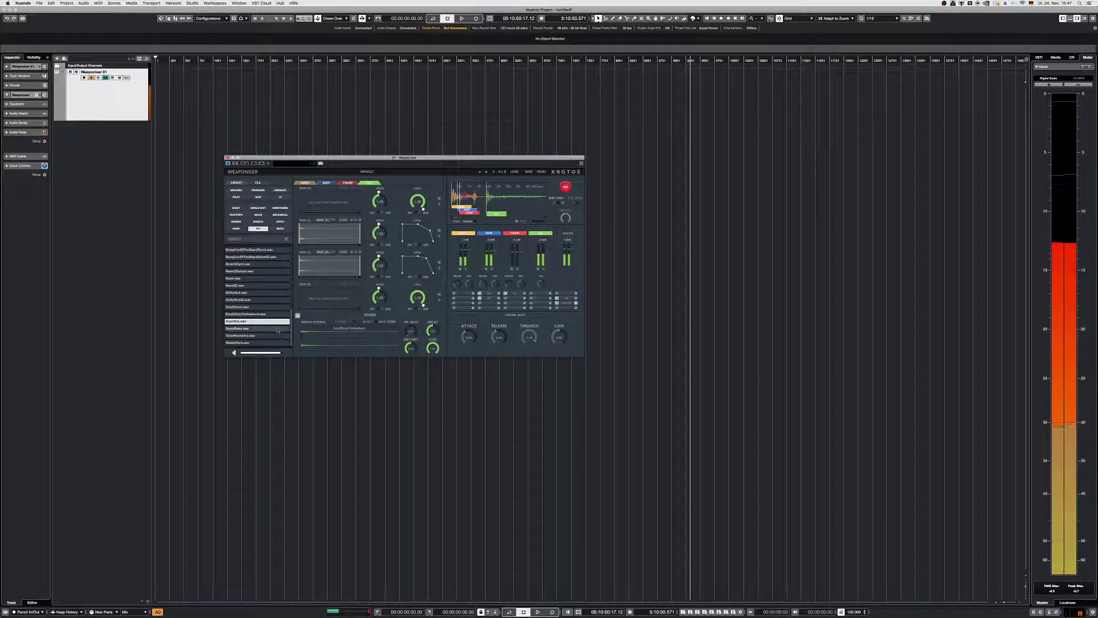
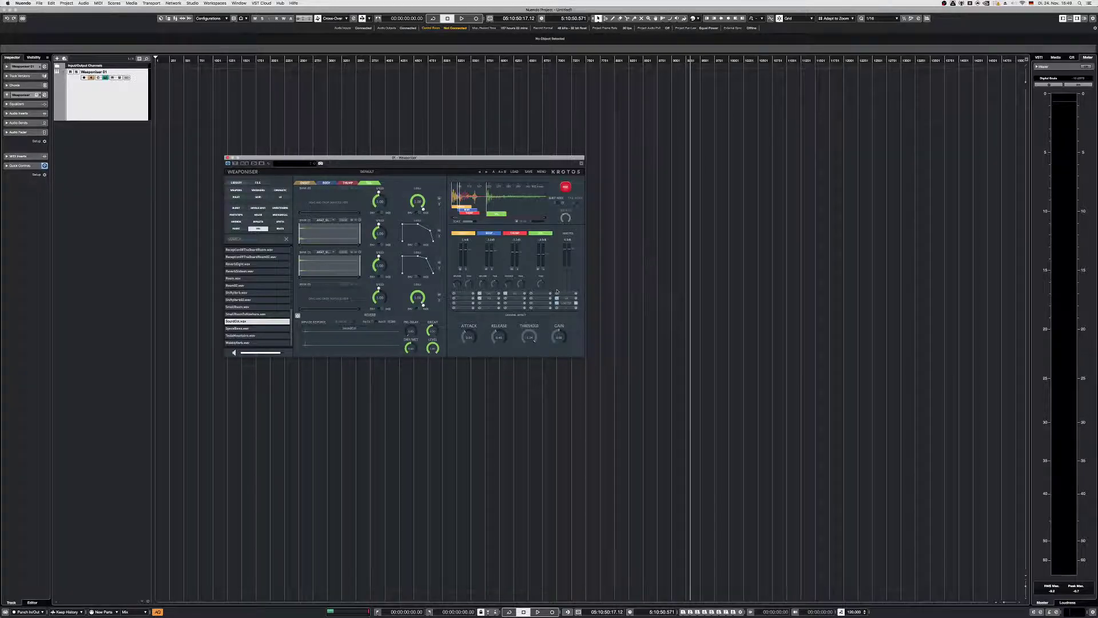
- Look through the plug-in's factory preset categories, including the 4_Magic presets, without loading one
{"action": "left_click", "coordinate": [376, 172]}
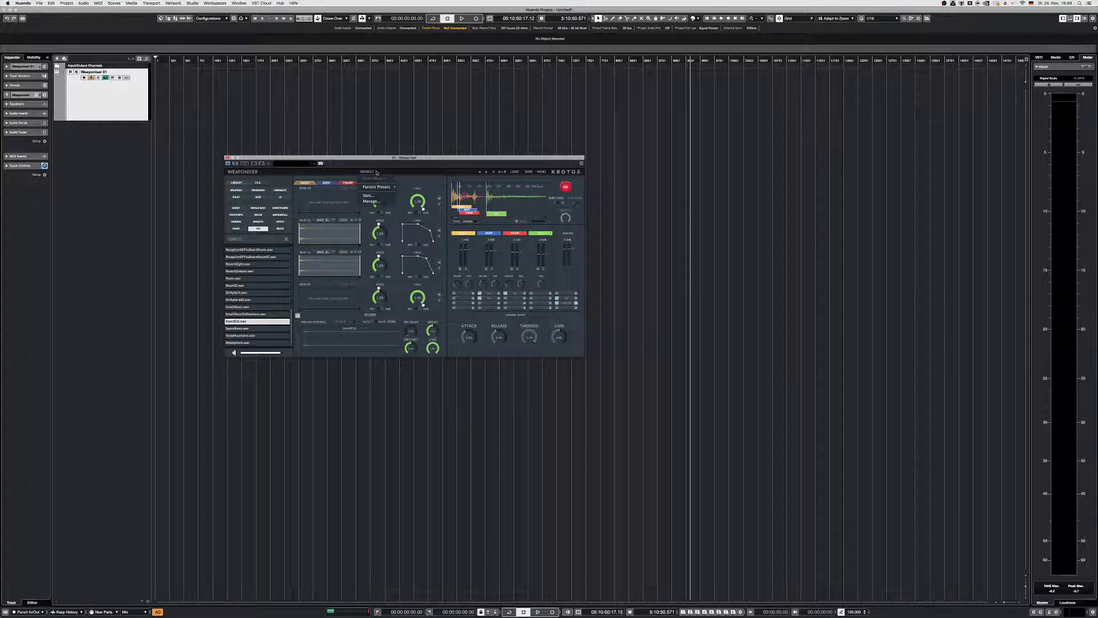
{"action": "mouse_move", "coordinate": [377, 187]}
{"action": "mouse_move", "coordinate": [413, 221]}
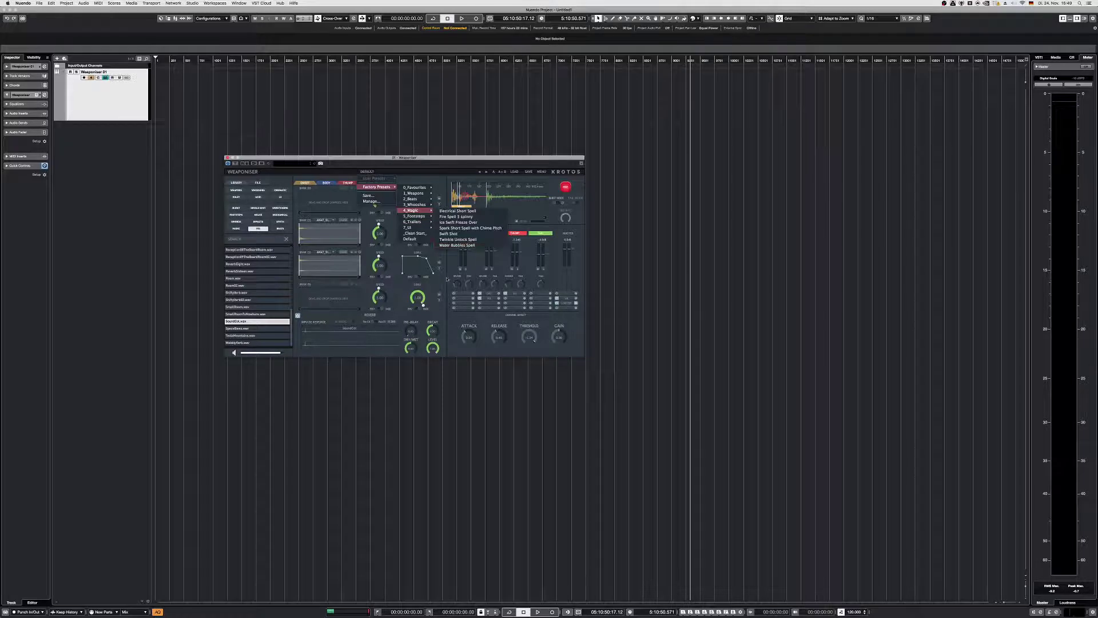
{"action": "left_click", "coordinate": [443, 282]}
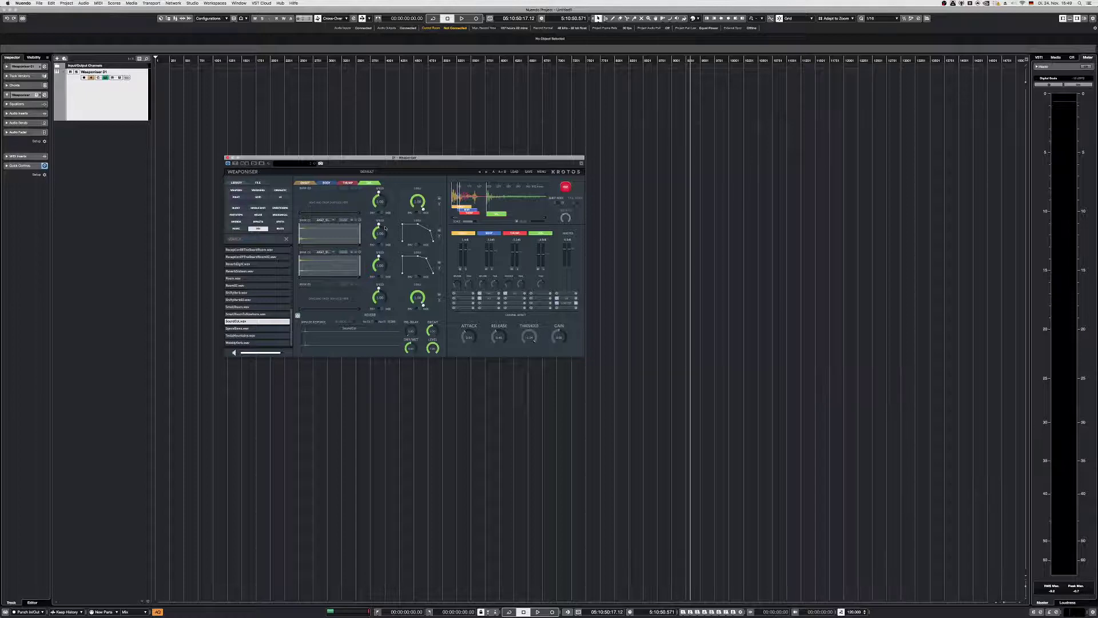
- Compare the sample slots and synth sections of the Body and Onset layers, ending on Body
{"action": "left_click", "coordinate": [334, 183]}
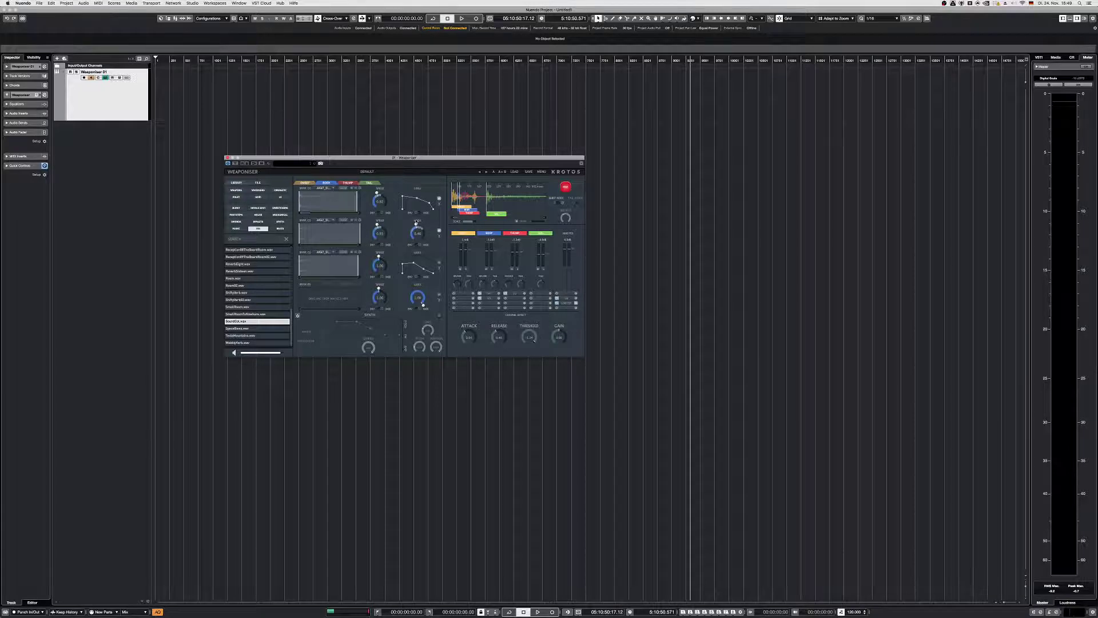
{"action": "left_click", "coordinate": [309, 184]}
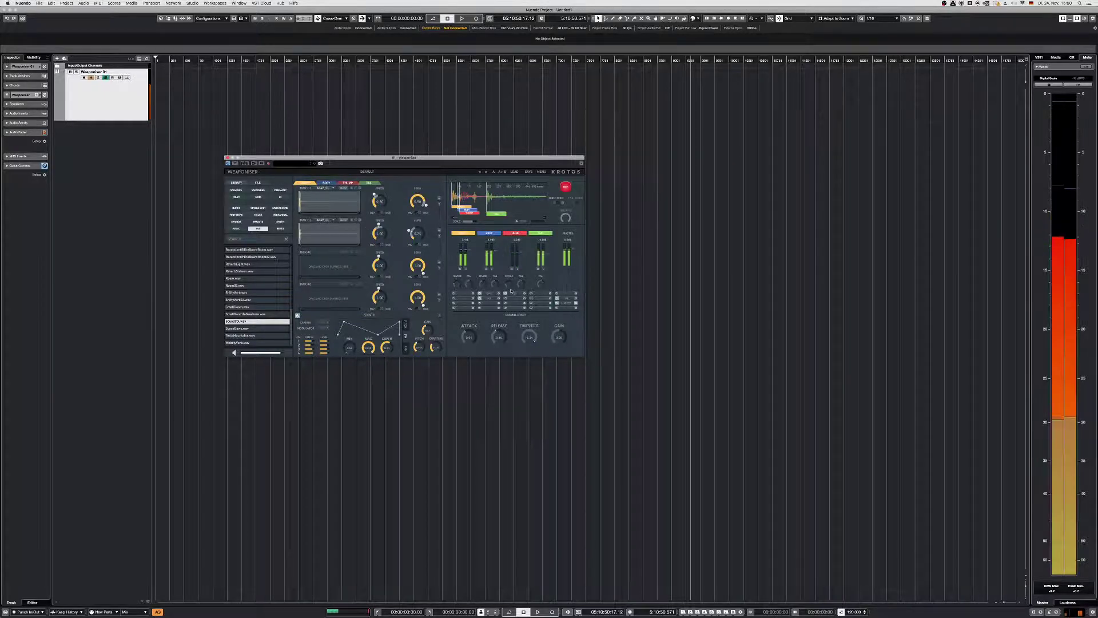
{"action": "left_click", "coordinate": [327, 183]}
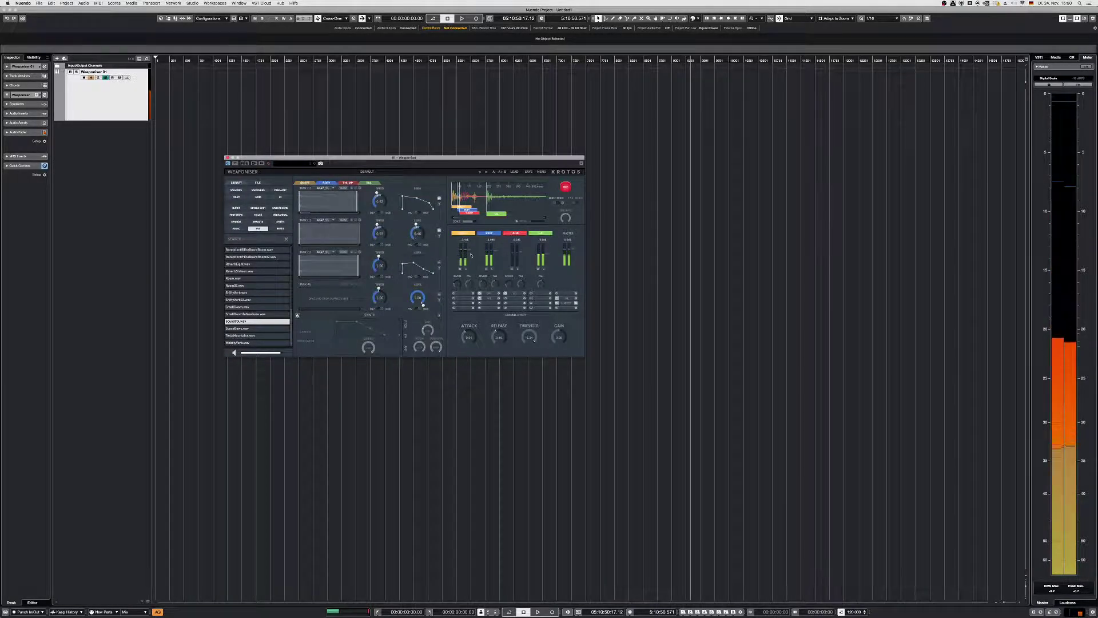
- Turn on the Body layer's synth and adjust the knob beside Pitch
{"action": "left_click", "coordinate": [298, 316]}
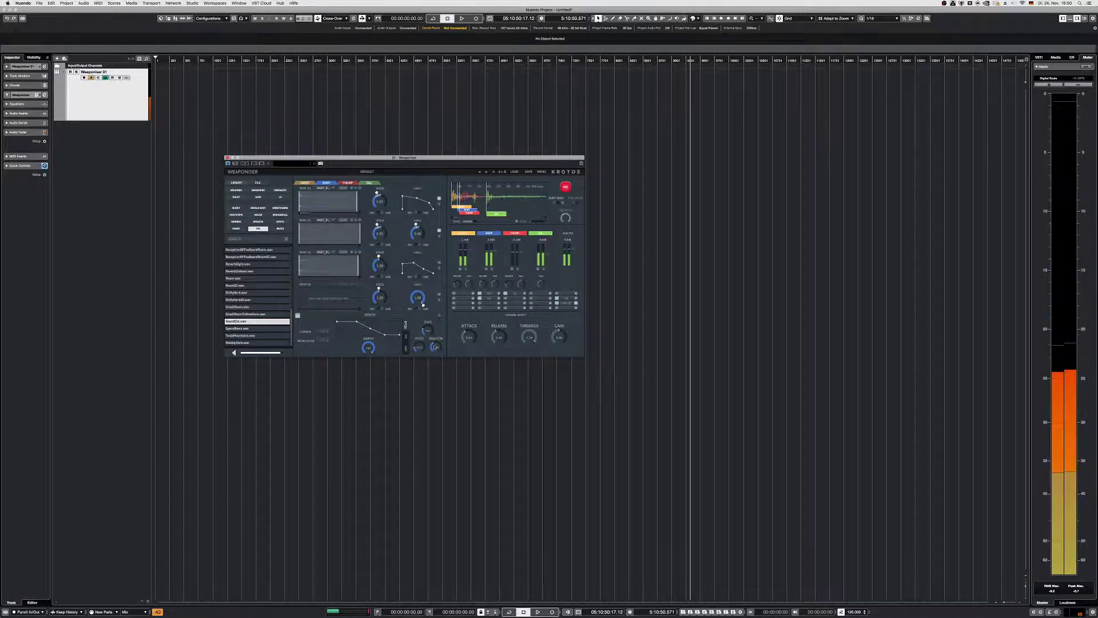
{"action": "left_click_drag", "start_coordinate": [436, 345], "coordinate": [431, 350]}
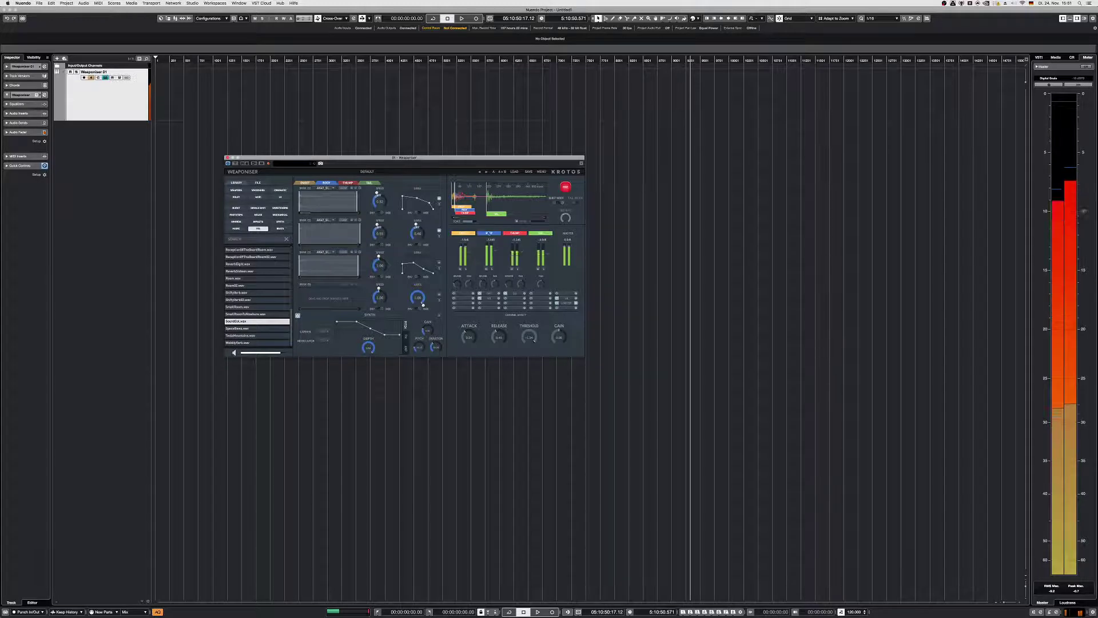
- Move the Tail layer's start earlier in the timing display and show the Thump layer's settings
{"action": "left_click", "coordinate": [487, 215]}
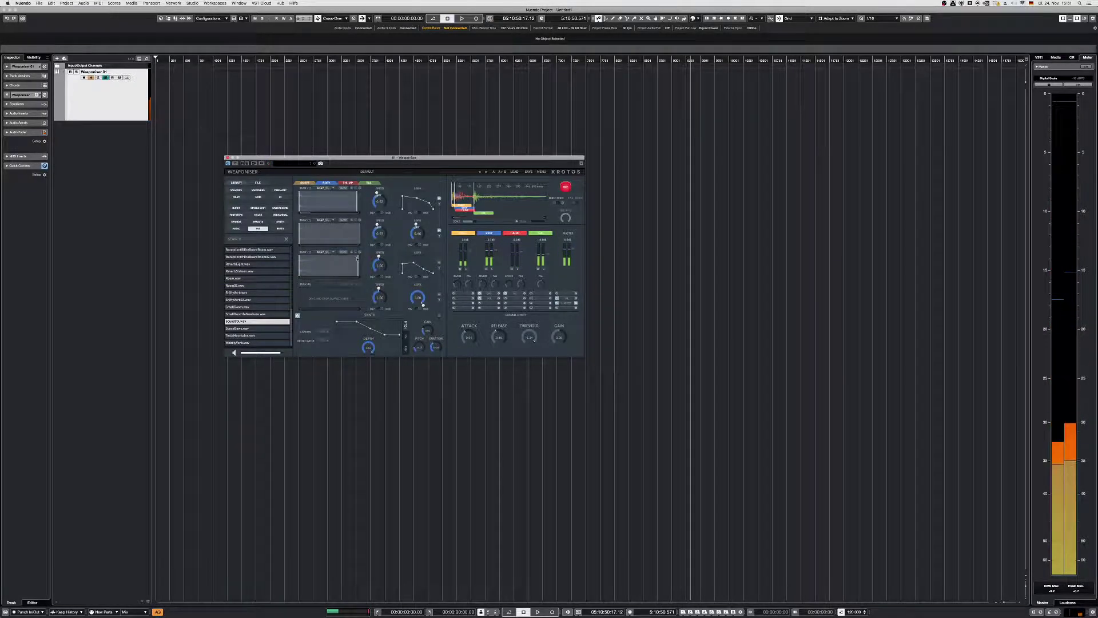
{"action": "left_click", "coordinate": [355, 185]}
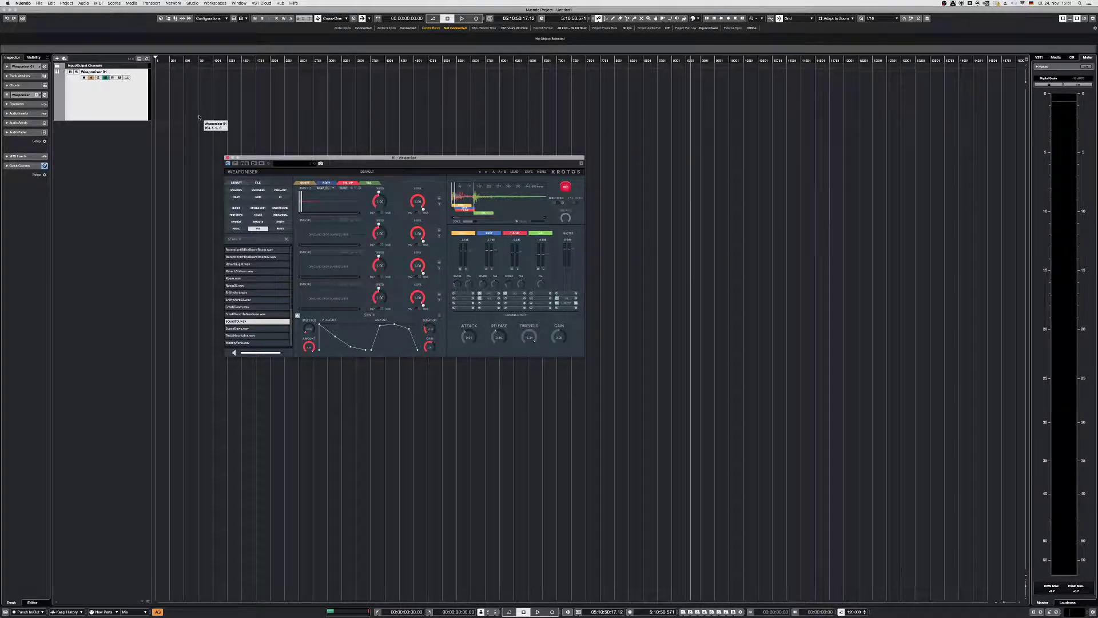
- Show the automation lane of the Weaponiser 01 track and open its full list of parameters to add
{"action": "left_click", "coordinate": [60, 118]}
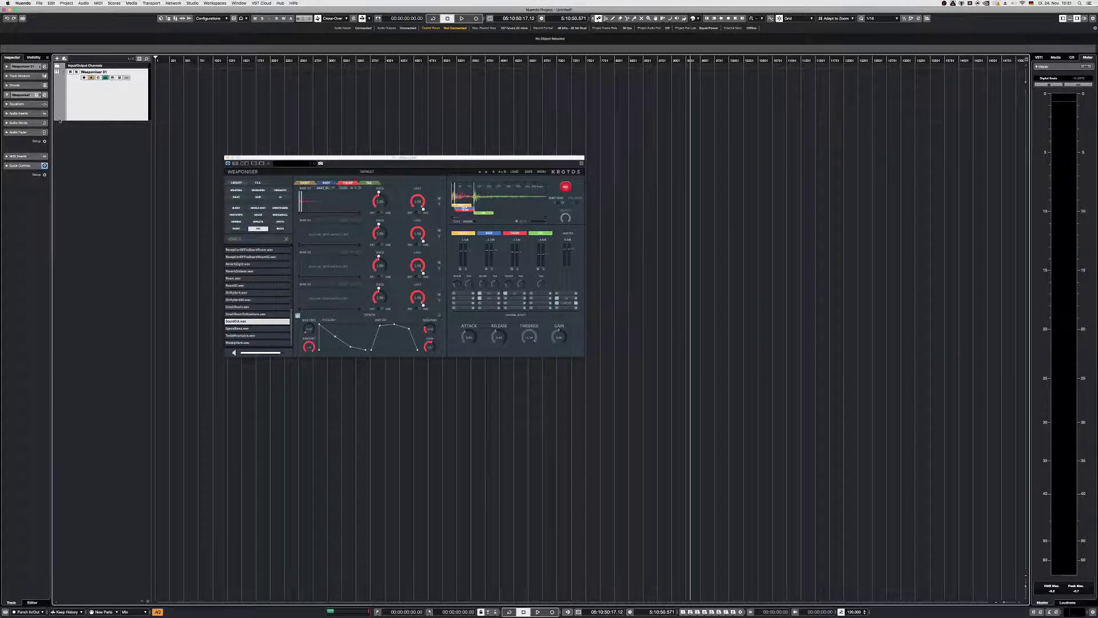
{"action": "double_click", "coordinate": [85, 140]}
{"action": "left_click", "coordinate": [106, 125]}
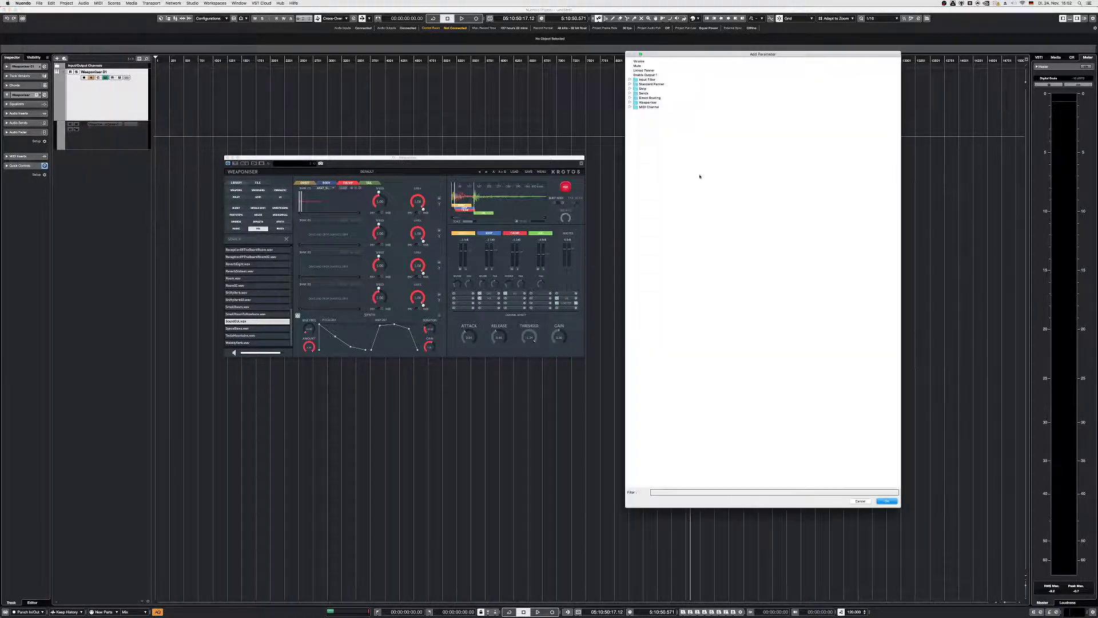
- Examine the automatable parameters in the Weaponiser folder, such as the mixer gains and layer speeds, and close the list without adding any
{"action": "double_click", "coordinate": [658, 103]}
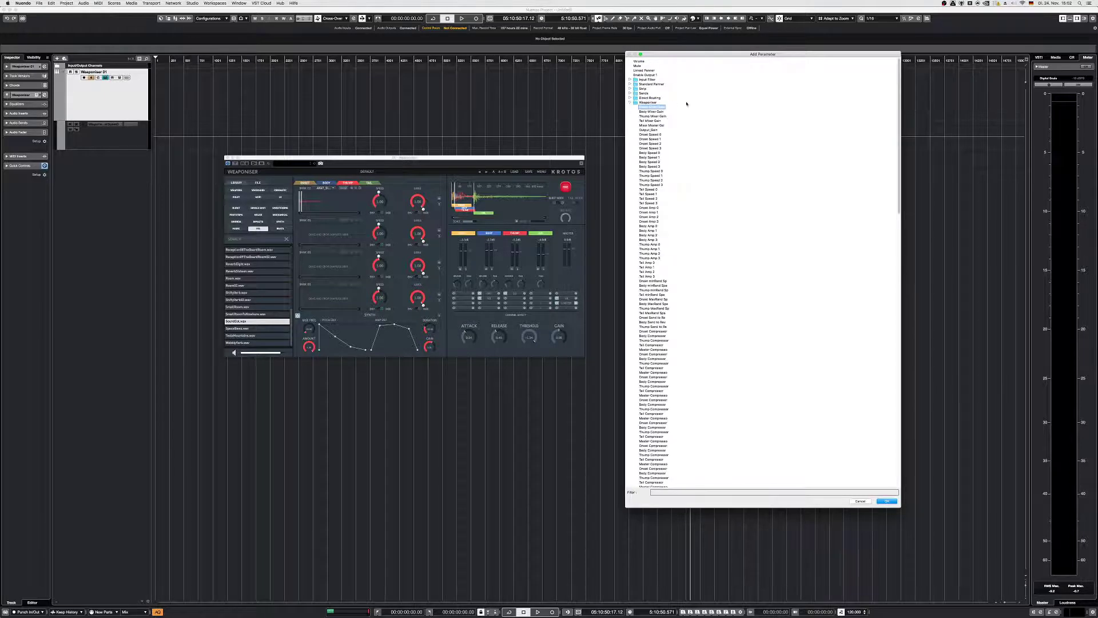
{"action": "key", "text": "Up"}
{"action": "key", "text": "Down"}
{"action": "key", "text": "Down"}
{"action": "key", "text": "Down"}
{"action": "key", "text": "Down"}
{"action": "key", "text": "Down"}
{"action": "left_click", "coordinate": [655, 136]}
{"action": "left_click", "coordinate": [860, 502]}
- Show the Onset layer's settings, reopen the full list of automation parameters for the Weaponiser 01 track and expand the Weaponiser folder
{"action": "left_click", "coordinate": [302, 183]}
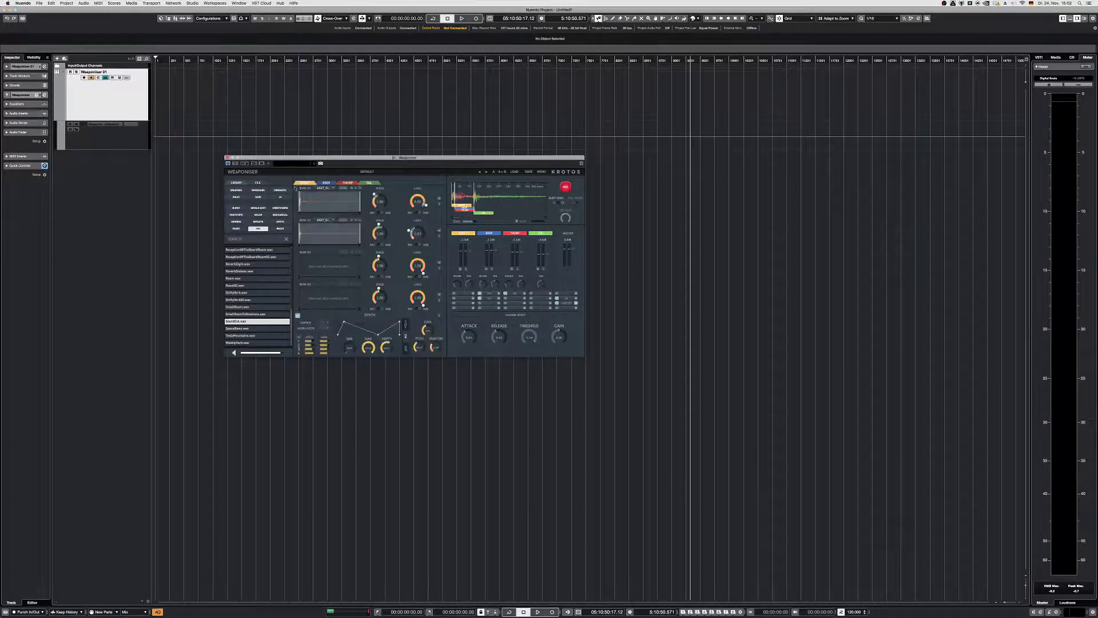
{"action": "left_click", "coordinate": [110, 125]}
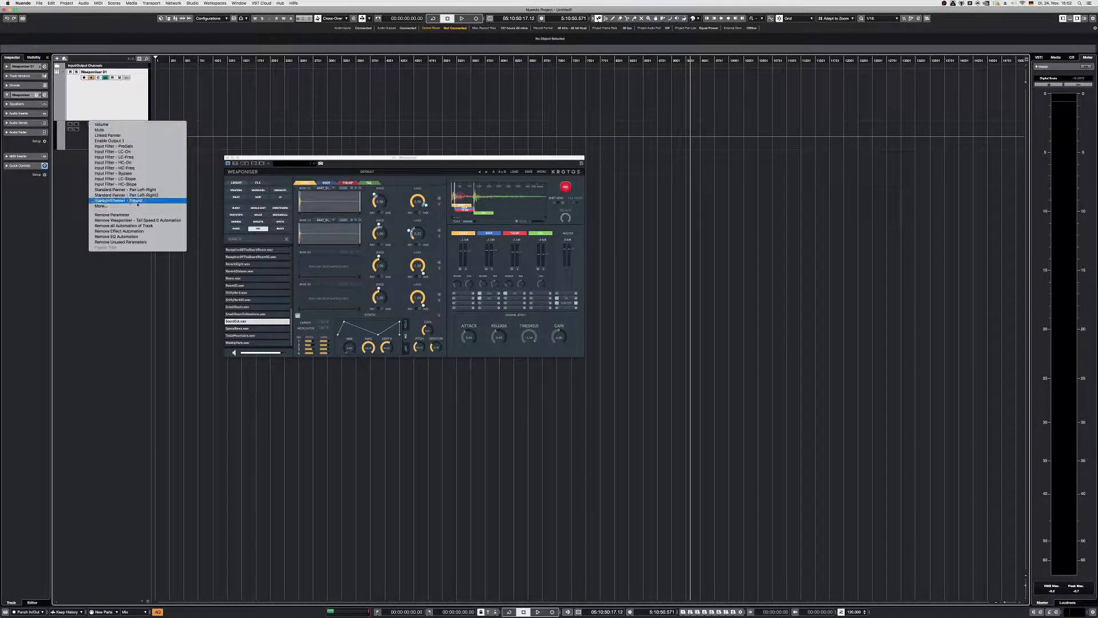
{"action": "left_click", "coordinate": [137, 205]}
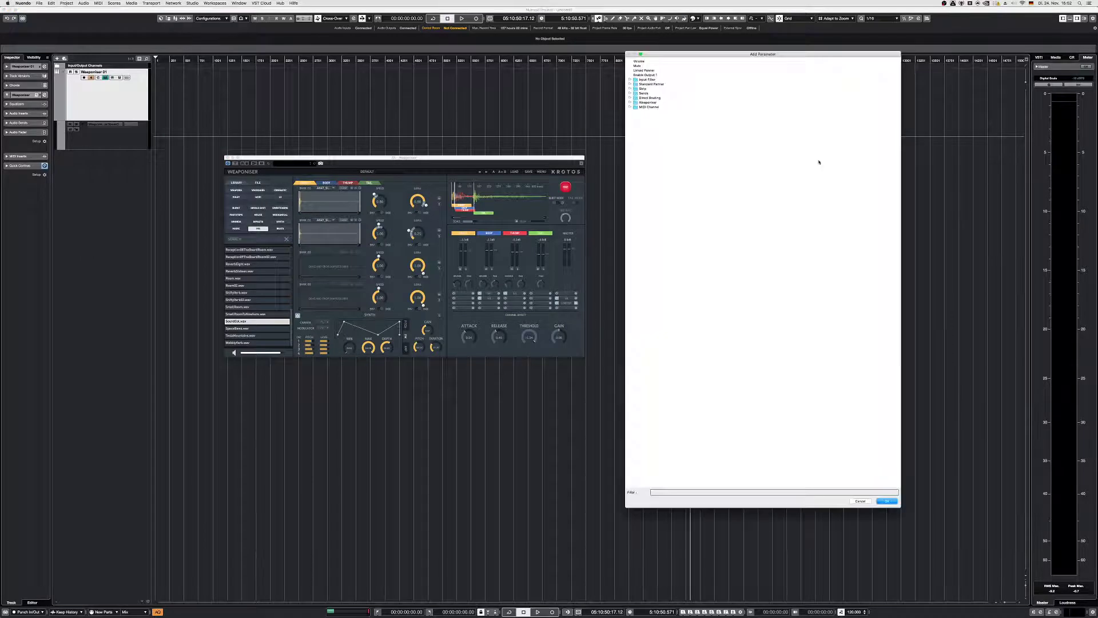
{"action": "double_click", "coordinate": [660, 102]}
- Examine the Speed and Amp parameters of the Onset, Body, Thump and Tail layers and skim the effect parameters further down the list
{"action": "left_click", "coordinate": [659, 135]}
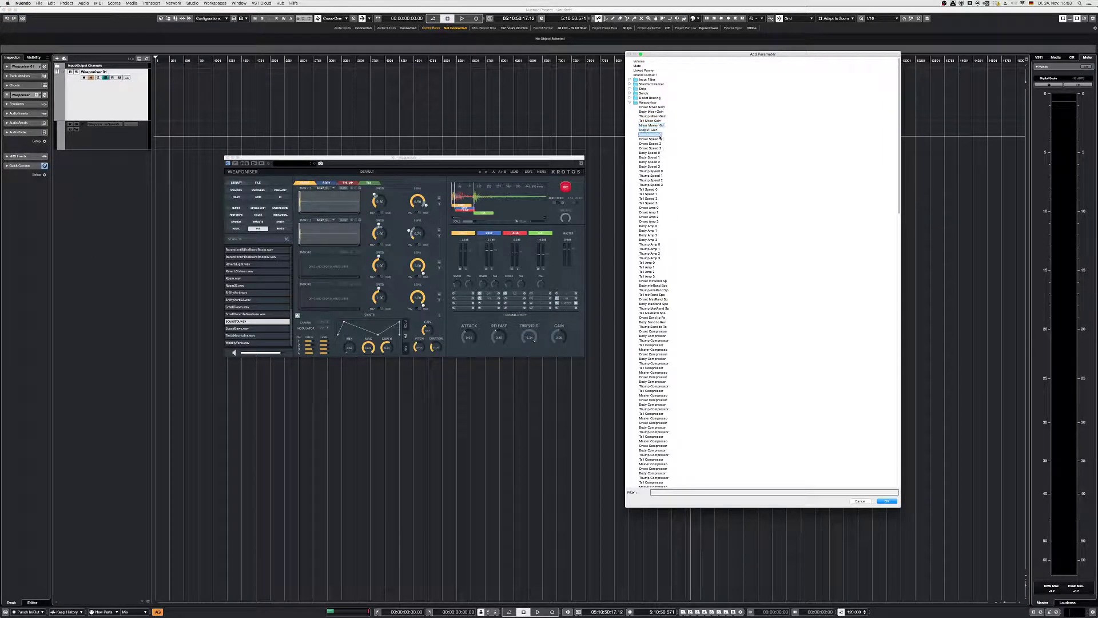
{"action": "left_click", "coordinate": [660, 139]}
{"action": "key", "text": "Down"}
{"action": "key", "text": "Down"}
{"action": "key", "text": "Down"}
{"action": "key", "text": "Down"}
{"action": "key", "text": "Down"}
{"action": "key", "text": "Down"}
{"action": "key", "text": "Down"}
{"action": "key", "text": "Down"}
{"action": "key", "text": "Down"}
{"action": "key", "text": "Down"}
{"action": "key", "text": "Down"}
{"action": "key", "text": "Down"}
{"action": "key", "text": "Down"}
{"action": "key", "text": "Down"}
{"action": "key", "text": "Down"}
{"action": "key", "text": "Down"}
{"action": "key", "text": "Down"}
{"action": "key", "text": "Down"}
{"action": "key", "text": "Down"}
{"action": "key", "text": "Down"}
{"action": "key", "text": "Down"}
{"action": "key", "text": "Down"}
{"action": "key", "text": "Down"}
{"action": "key", "text": "Down"}
{"action": "key", "text": "Down"}
{"action": "scroll", "coordinate": [683, 310], "scroll_direction": "down", "scroll_amount": 1}
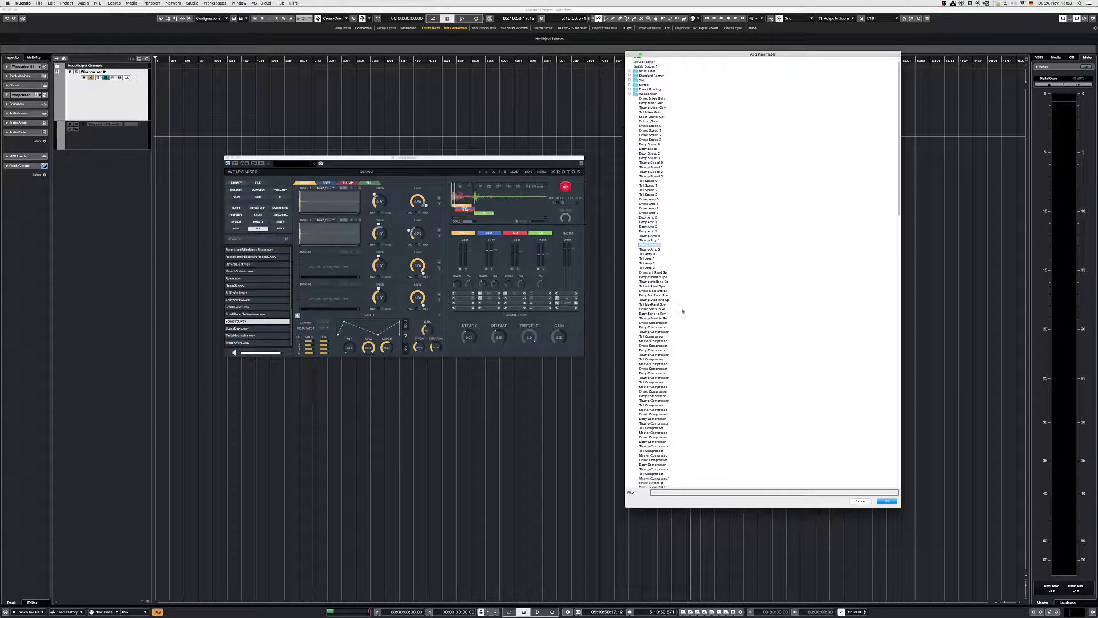
{"action": "key", "text": "Down"}
{"action": "key", "text": "Down"}
{"action": "key", "text": "Down"}
{"action": "key", "text": "Down"}
{"action": "key", "text": "Down"}
{"action": "key", "text": "Down"}
{"action": "scroll", "coordinate": [743, 248], "scroll_direction": "down", "scroll_amount": 1}
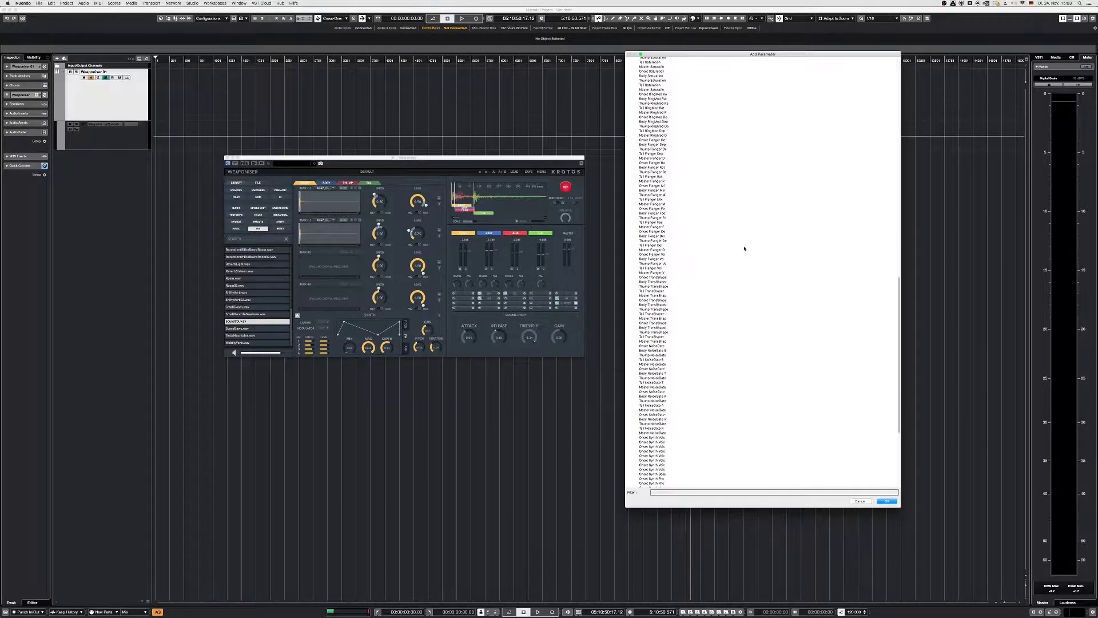
{"action": "scroll", "coordinate": [743, 247], "scroll_direction": "down", "scroll_amount": 5}
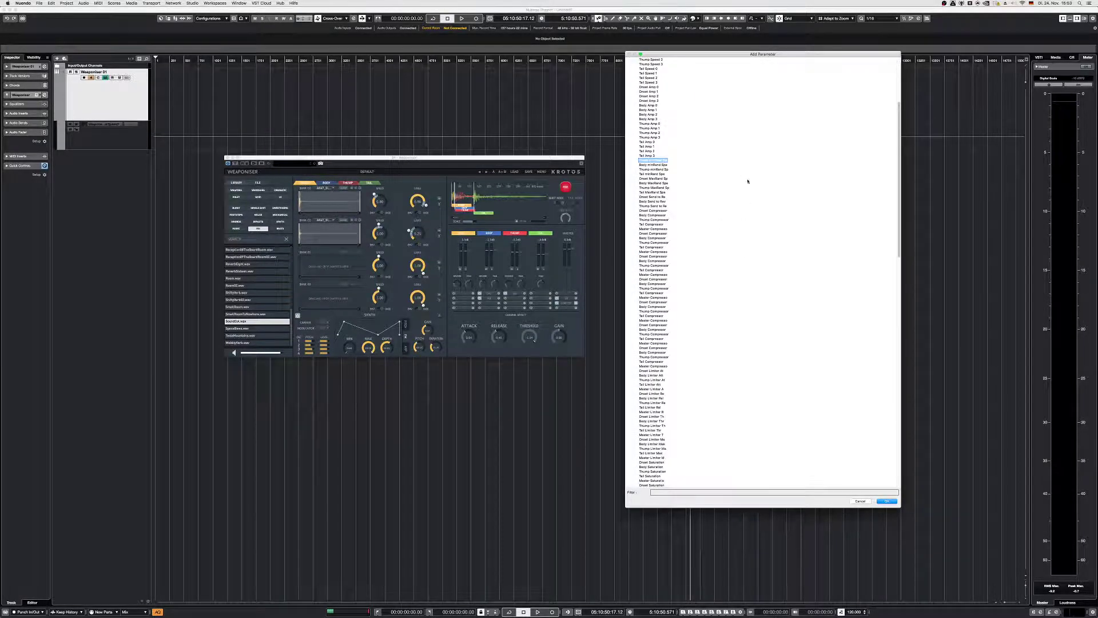
- Examine each layer's MinRand and MaxRand speed parameters and the Onset, Body and Thump send parameters
{"action": "key", "text": "Up"}
{"action": "key", "text": "Down"}
{"action": "key", "text": "Down"}
{"action": "key", "text": "Down"}
{"action": "key", "text": "Down"}
{"action": "key", "text": "Down"}
{"action": "key", "text": "Down"}
{"action": "key", "text": "Down"}
{"action": "key", "text": "Down"}
{"action": "key", "text": "Down"}
{"action": "key", "text": "Down"}
{"action": "key", "text": "Down"}
{"action": "key", "text": "Down"}
{"action": "key", "text": "Down"}
{"action": "key", "text": "Up"}
{"action": "key", "text": "Down"}
{"action": "key", "text": "Down"}
- Examine the Compressor parameters of the Onset, Body, Thump, Tail and Master channels one by one, starting from the first Onset Compressor entry
{"action": "left_click", "coordinate": [670, 211]}
{"action": "key", "text": "Down"}
{"action": "key", "text": "Down"}
{"action": "key", "text": "Down"}
{"action": "key", "text": "Down"}
{"action": "key", "text": "Down"}
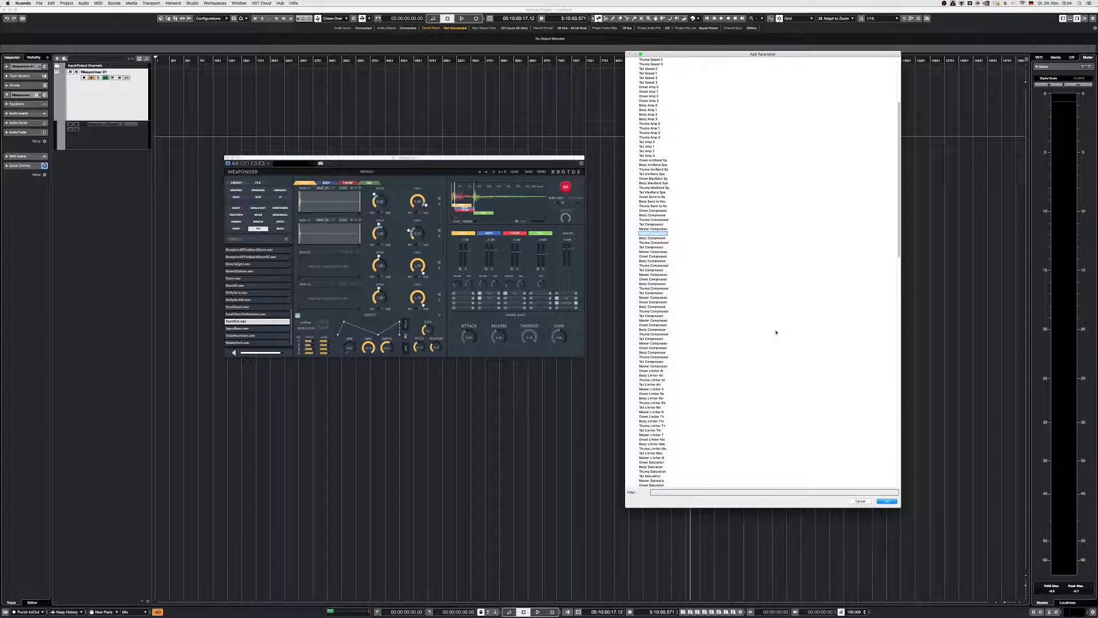
{"action": "key", "text": "Down"}
{"action": "key", "text": "Down"}
{"action": "key", "text": "Down"}
{"action": "key", "text": "Down"}
{"action": "key", "text": "Down"}
{"action": "key", "text": "Down"}
{"action": "key", "text": "Down"}
{"action": "key", "text": "Down"}
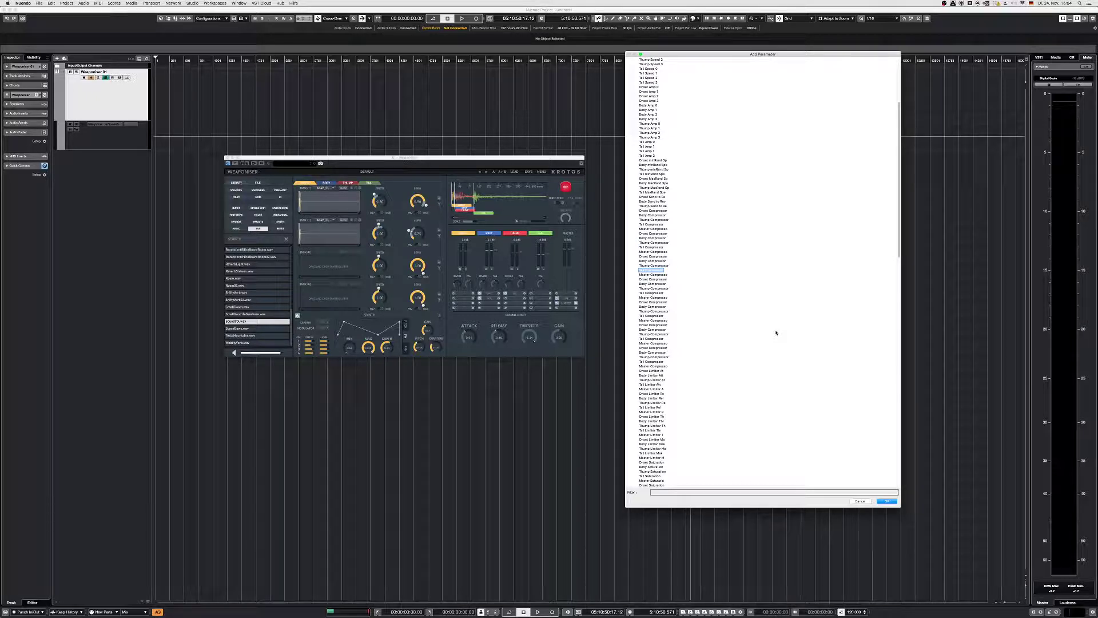
{"action": "key", "text": "Down"}
{"action": "key", "text": "Down"}
{"action": "key", "text": "Down"}
{"action": "key", "text": "Down"}
{"action": "key", "text": "Down"}
{"action": "key", "text": "Down"}
{"action": "key", "text": "Down"}
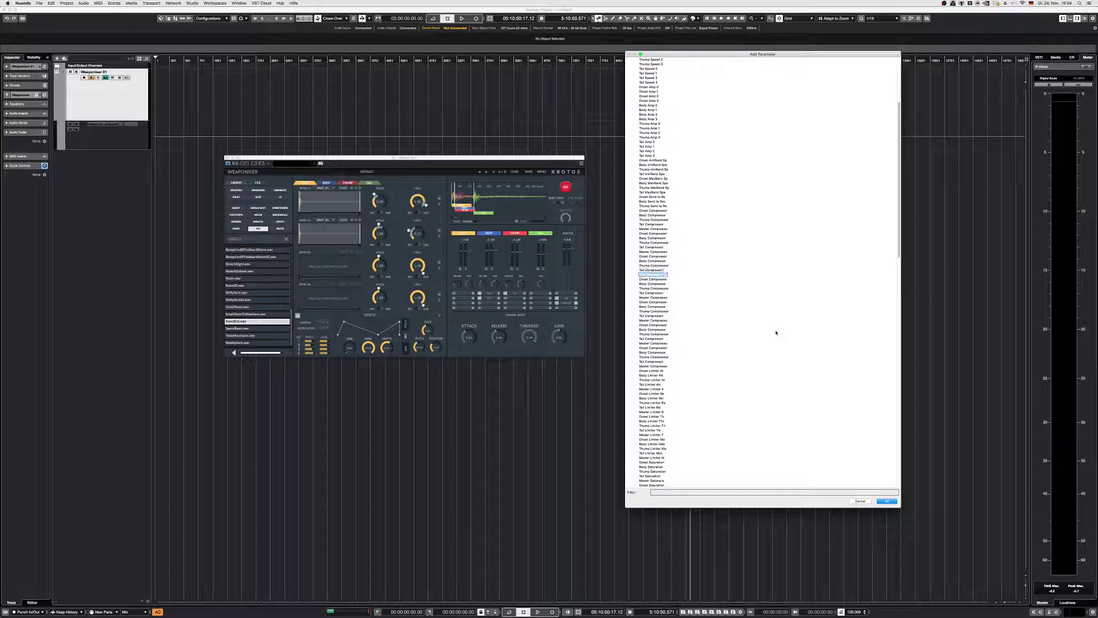
{"action": "key", "text": "Down"}
{"action": "key", "text": "Down"}
{"action": "key", "text": "Down"}
{"action": "key", "text": "Down"}
{"action": "key", "text": "Down"}
{"action": "key", "text": "Down"}
{"action": "key", "text": "Down"}
{"action": "key", "text": "Down"}
{"action": "key", "text": "Down"}
{"action": "key", "text": "Down"}
{"action": "key", "text": "Down"}
{"action": "key", "text": "Down"}
{"action": "key", "text": "Down"}
{"action": "key", "text": "Down"}
- Go back up through the Compressor entries and review them once more down the list
{"action": "key", "text": "Up"}
{"action": "key", "text": "Up"}
{"action": "key", "text": "Up"}
{"action": "key", "text": "Up"}
{"action": "key", "text": "Up"}
{"action": "key", "text": "Up"}
{"action": "key", "text": "Up"}
{"action": "key", "text": "Up"}
{"action": "key", "text": "Up"}
{"action": "key", "text": "Up"}
{"action": "key", "text": "Up"}
{"action": "key", "text": "Down"}
{"action": "key", "text": "Down"}
{"action": "key", "text": "Down"}
{"action": "key", "text": "Down"}
{"action": "key", "text": "Down"}
{"action": "key", "text": "Down"}
{"action": "key", "text": "Down"}
{"action": "key", "text": "Down"}
{"action": "key", "text": "Down"}
{"action": "key", "text": "Down"}
{"action": "key", "text": "Down"}
- Compare the repeating groups of Compressor entries, starting at the first Onset Compressor and continuing to the last Thump Compressor
{"action": "left_click", "coordinate": [680, 211]}
{"action": "left_click", "coordinate": [659, 233]}
{"action": "left_click", "coordinate": [655, 257]}
{"action": "left_click", "coordinate": [662, 280]}
{"action": "left_click_drag", "start_coordinate": [666, 281], "coordinate": [669, 324]}
{"action": "key", "text": "Down"}
{"action": "key", "text": "Down"}
{"action": "key", "text": "Down"}
{"action": "key", "text": "Down"}
{"action": "key", "text": "Down"}
{"action": "key", "text": "Down"}
{"action": "key", "text": "Down"}
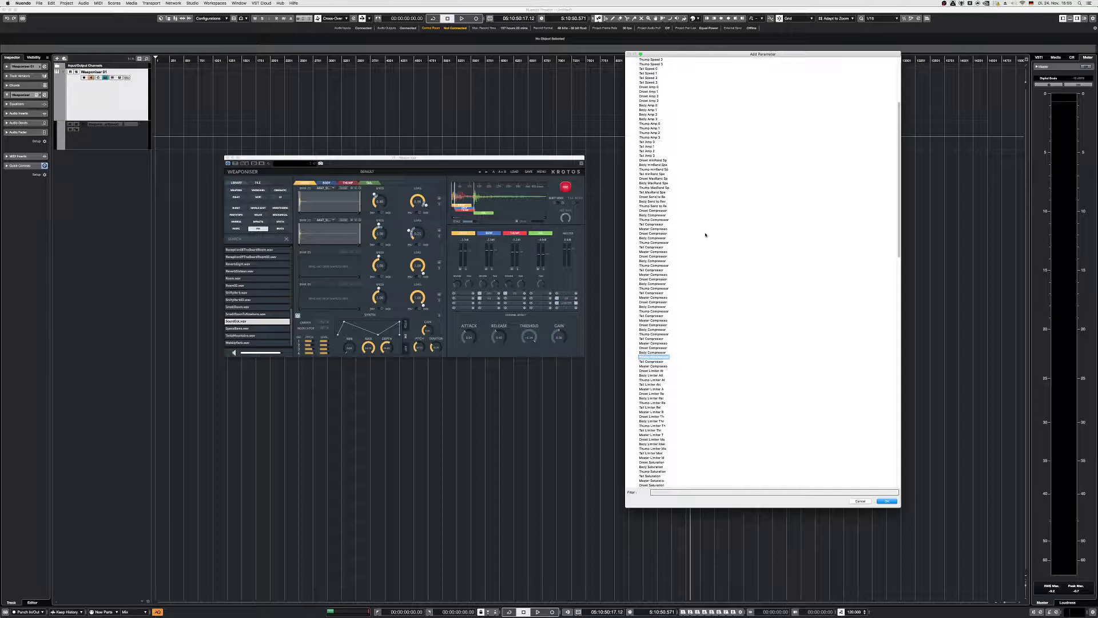
- Continue past the Compressor entries to Body Limiter and skim the remaining effect parameters below it
{"action": "key", "text": "Down"}
{"action": "key", "text": "Down"}
{"action": "key", "text": "Down"}
{"action": "key", "text": "Down"}
{"action": "scroll", "coordinate": [764, 356], "scroll_direction": "down", "scroll_amount": 15}
{"action": "scroll", "coordinate": [764, 356], "scroll_direction": "up", "scroll_amount": 10}
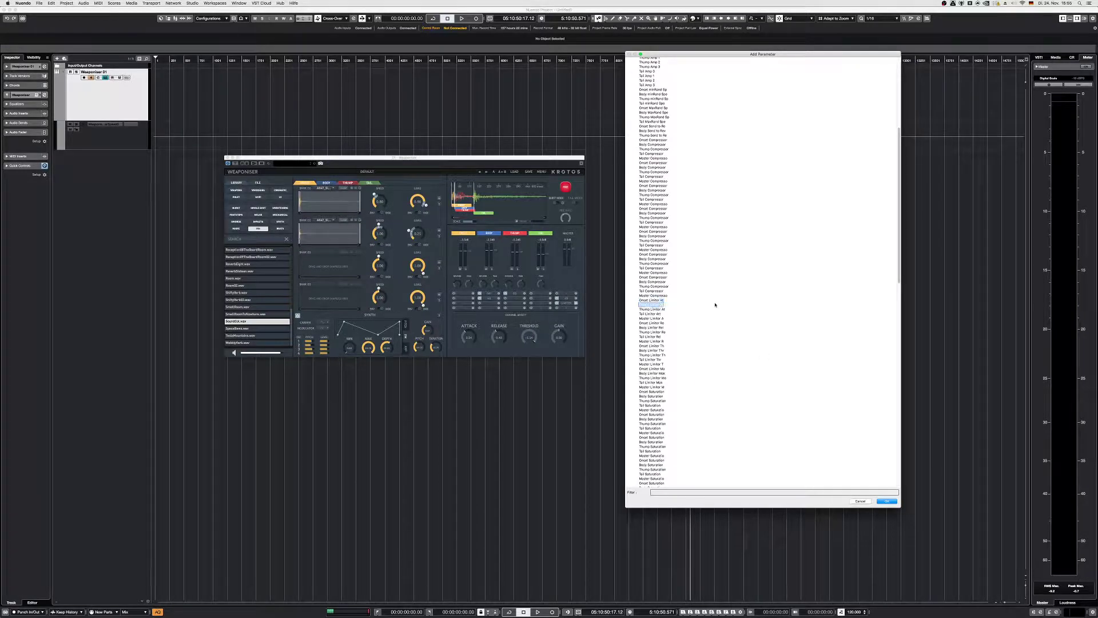
- Examine the Limiter parameters of all channels one by one, from Body Limiter down to the first Body Saturation entry
{"action": "key", "text": "Down"}
{"action": "key", "text": "Down"}
{"action": "key", "text": "Down"}
{"action": "key", "text": "Down"}
{"action": "key", "text": "Down"}
{"action": "key", "text": "Down"}
{"action": "key", "text": "Down"}
{"action": "key", "text": "Down"}
{"action": "key", "text": "Down"}
{"action": "key", "text": "Down"}
{"action": "key", "text": "Down"}
{"action": "key", "text": "Down"}
{"action": "key", "text": "Down"}
{"action": "key", "text": "Down"}
{"action": "key", "text": "Down"}
{"action": "key", "text": "Down"}
{"action": "key", "text": "Down"}
{"action": "key", "text": "Down"}
{"action": "key", "text": "Down"}
{"action": "key", "text": "Down"}
{"action": "key", "text": "Down"}
{"action": "scroll", "coordinate": [697, 377], "scroll_direction": "down", "scroll_amount": 10}
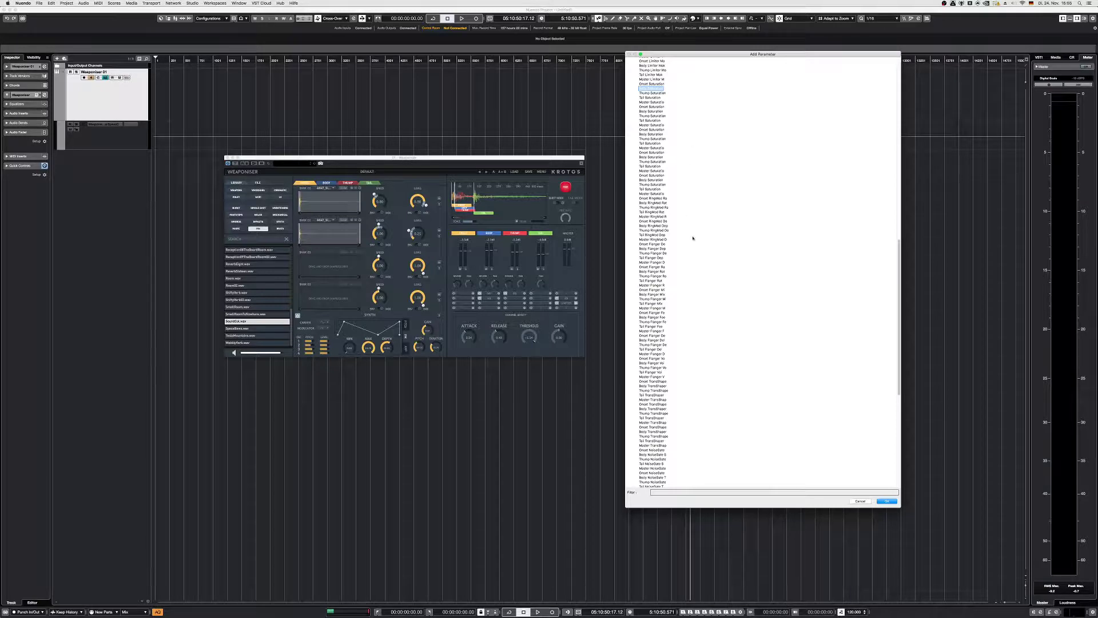
- Review the Saturation parameters of the channels and continue to the first Onset RingMod entry
{"action": "key", "text": "Down"}
{"action": "key", "text": "Down"}
{"action": "key", "text": "Down"}
{"action": "key", "text": "Down"}
{"action": "key", "text": "Down"}
{"action": "key", "text": "Down"}
{"action": "key", "text": "Up"}
{"action": "key", "text": "Up"}
{"action": "left_click", "coordinate": [651, 199]}
{"action": "key", "text": "Up"}
- Examine the RingMod parameters of the Onset, Body, Thump, Tail and Master channels and continue into the Flanger entries
{"action": "key", "text": "Down"}
{"action": "key", "text": "Down"}
{"action": "key", "text": "Down"}
{"action": "key", "text": "Down"}
{"action": "key", "text": "Down"}
{"action": "key", "text": "Down"}
{"action": "key", "text": "Down"}
{"action": "key", "text": "Down"}
{"action": "key", "text": "Down"}
{"action": "key", "text": "Down"}
{"action": "key", "text": "Down"}
{"action": "key", "text": "Down"}
{"action": "key", "text": "Down"}
{"action": "key", "text": "Down"}
{"action": "key", "text": "Down"}
{"action": "key", "text": "Down"}
{"action": "key", "text": "Down"}
- Go back up to the RingMod entries and review them again down to the second group of Flanger parameters
{"action": "key", "text": "Up"}
{"action": "key", "text": "Up"}
{"action": "key", "text": "Up"}
{"action": "key", "text": "Up"}
{"action": "key", "text": "Up"}
{"action": "key", "text": "Up"}
{"action": "key", "text": "Up"}
{"action": "key", "text": "Up"}
{"action": "key", "text": "Up"}
{"action": "key", "text": "Down"}
{"action": "key", "text": "Down"}
{"action": "key", "text": "Down"}
{"action": "key", "text": "Down"}
{"action": "key", "text": "Down"}
{"action": "key", "text": "Down"}
{"action": "scroll", "coordinate": [721, 356], "scroll_direction": "down", "scroll_amount": 10}
{"action": "scroll", "coordinate": [721, 355], "scroll_direction": "up", "scroll_amount": 8}
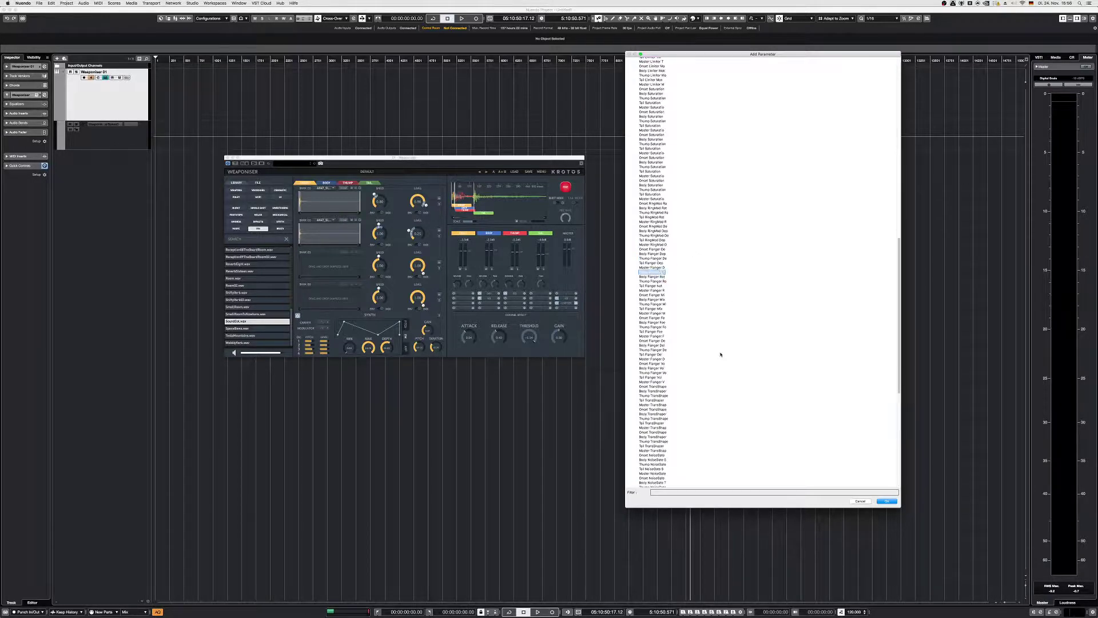
- Examine the remaining Flanger parameters of all channels, ending at the first Onset TranShaper entry
{"action": "key", "text": "Down"}
{"action": "key", "text": "Down"}
{"action": "key", "text": "Down"}
{"action": "key", "text": "Down"}
{"action": "key", "text": "Down"}
{"action": "key", "text": "Down"}
{"action": "key", "text": "Down"}
{"action": "key", "text": "Down"}
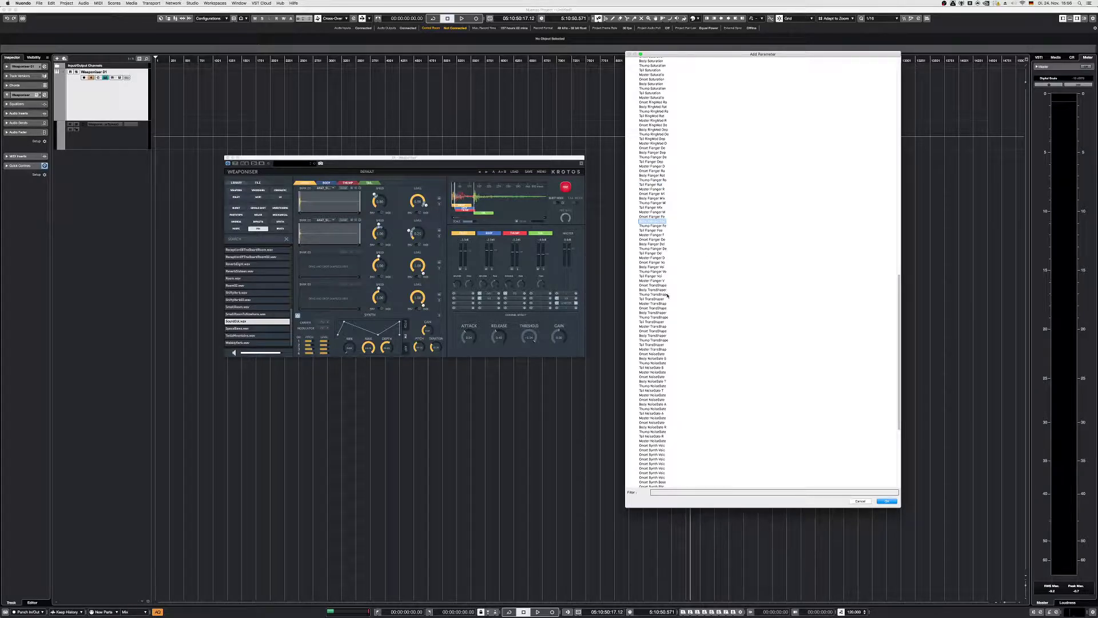
{"action": "key", "text": "Down"}
{"action": "key", "text": "Down"}
{"action": "key", "text": "Down"}
{"action": "key", "text": "Down"}
{"action": "key", "text": "Down"}
{"action": "key", "text": "Down"}
{"action": "key", "text": "Down"}
{"action": "key", "text": "Down"}
{"action": "key", "text": "Down"}
{"action": "key", "text": "Down"}
{"action": "key", "text": "Down"}
{"action": "key", "text": "Down"}
{"action": "key", "text": "Down"}
{"action": "key", "text": "Down"}
{"action": "scroll", "coordinate": [723, 275], "scroll_direction": "down", "scroll_amount": 1}
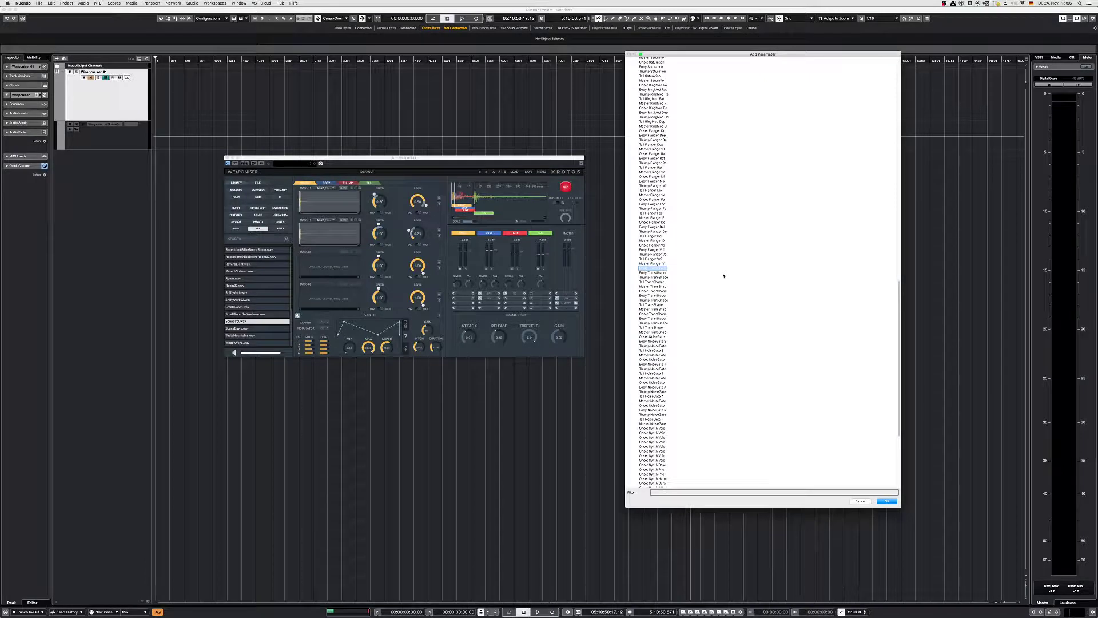
- Skim past the TranShaper entries and examine the NoiseGate parameters down to the first Onset Synth entry
{"action": "scroll", "coordinate": [723, 275], "scroll_direction": "down", "scroll_amount": 5}
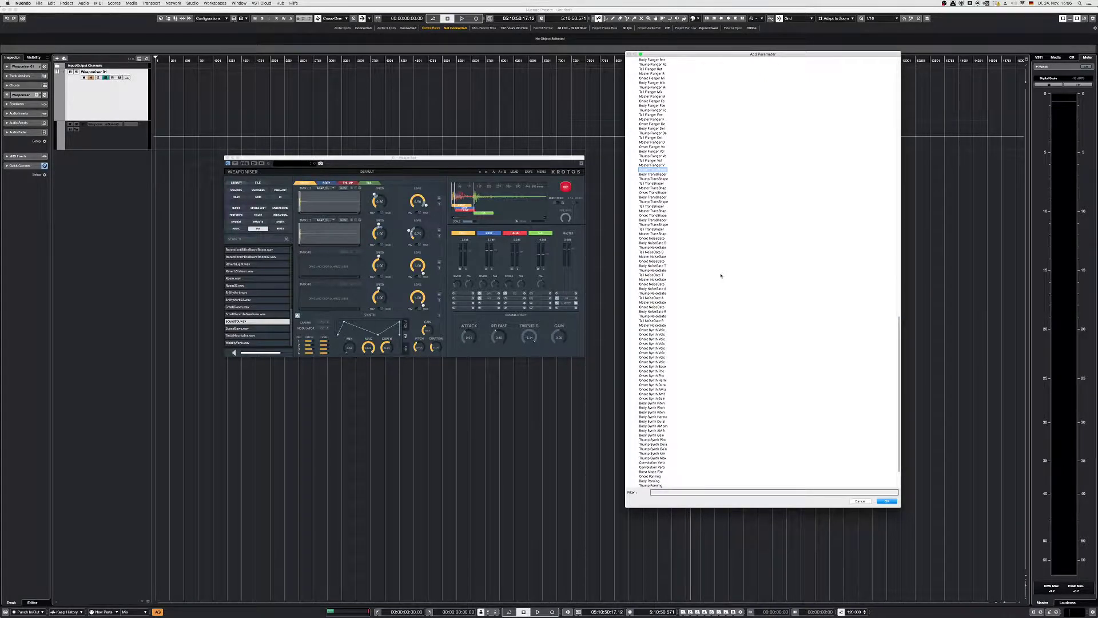
{"action": "left_click", "coordinate": [687, 243]}
{"action": "scroll", "coordinate": [719, 248], "scroll_direction": "down", "scroll_amount": 2}
{"action": "left_click", "coordinate": [677, 240]}
{"action": "key", "text": "Down"}
{"action": "key", "text": "Down"}
{"action": "key", "text": "Down"}
{"action": "key", "text": "Down"}
{"action": "key", "text": "Down"}
{"action": "key", "text": "Down"}
{"action": "key", "text": "Down"}
{"action": "key", "text": "Down"}
{"action": "key", "text": "Down"}
{"action": "key", "text": "Down"}
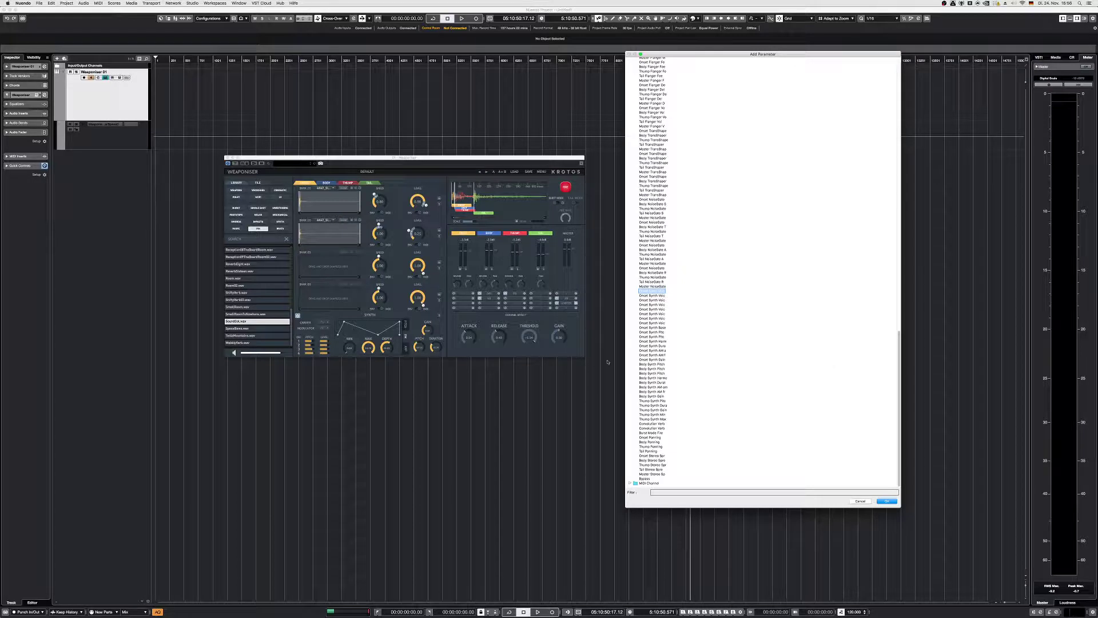
- Look through the first Onset Synth parameters and return to the start of that group
{"action": "key", "text": "Down"}
{"action": "key", "text": "Down"}
{"action": "key", "text": "Down"}
{"action": "key", "text": "Down"}
{"action": "key", "text": "Down"}
{"action": "key", "text": "Down"}
{"action": "key", "text": "Down"}
{"action": "key", "text": "Up"}
{"action": "key", "text": "Up"}
{"action": "key", "text": "Up"}
{"action": "key", "text": "Up"}
{"action": "key", "text": "Up"}
{"action": "key", "text": "Up"}
{"action": "key", "text": "Up"}
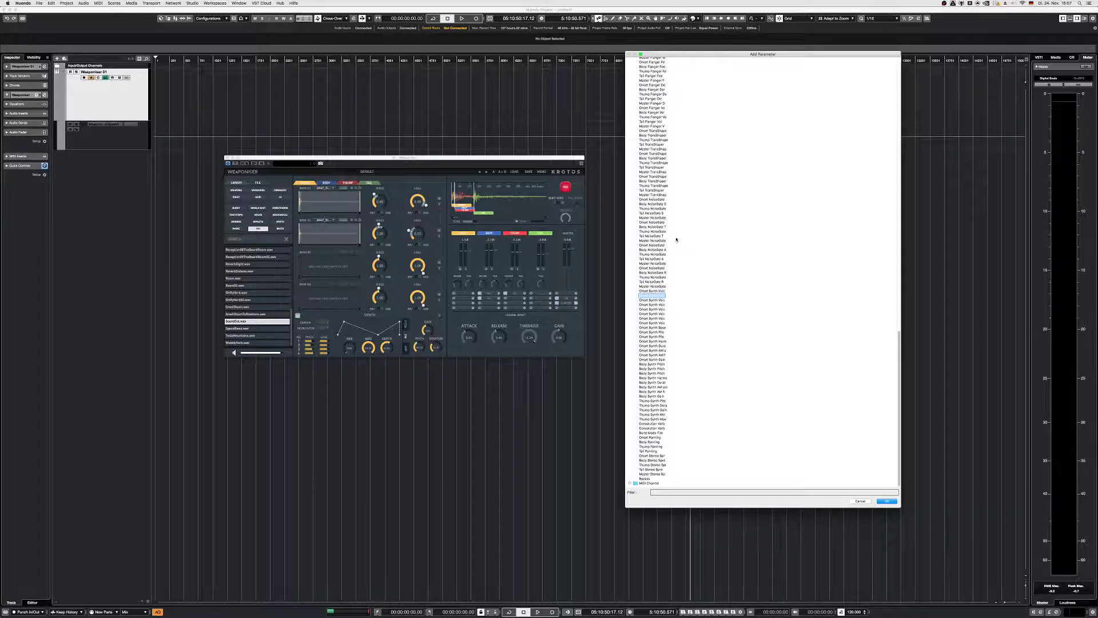
- Examine the Onset Synth harmonic parameters once more, one entry at a time down the list
{"action": "key", "text": "Down"}
{"action": "key", "text": "Down"}
{"action": "key", "text": "Down"}
{"action": "key", "text": "Down"}
{"action": "key", "text": "Down"}
{"action": "key", "text": "Down"}
{"action": "key", "text": "Down"}
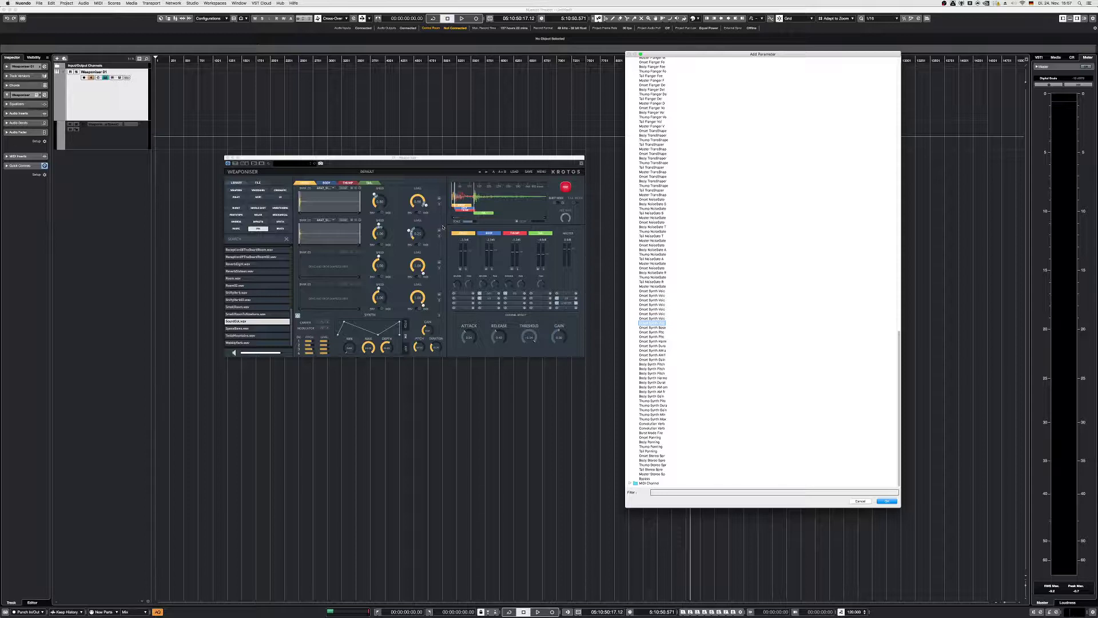
- Examine the remaining Onset Synth parameters down into the Body Synth entries of the parameter list
{"action": "key", "text": "Down"}
{"action": "key", "text": "Down"}
{"action": "key", "text": "Down"}
{"action": "key", "text": "Down"}
{"action": "left_click", "coordinate": [659, 365]}
{"action": "key", "text": "Down"}
{"action": "key", "text": "Down"}
{"action": "key", "text": "Down"}
- Go back up the list and re-examine the entries where the Onset Synth group meets the Body Synth group
{"action": "key", "text": "Up"}
{"action": "key", "text": "Up"}
{"action": "key", "text": "Up"}
{"action": "key", "text": "Up"}
{"action": "key", "text": "Up"}
{"action": "key", "text": "Up"}
{"action": "key", "text": "Up"}
{"action": "key", "text": "Down"}
{"action": "key", "text": "Up"}
{"action": "key", "text": "Down"}
{"action": "key", "text": "Down"}
{"action": "key", "text": "Up"}
{"action": "key", "text": "Down"}
- Examine the Body and Thump Synth parameters, and close the parameter list without adding anything
{"action": "key", "text": "Down"}
{"action": "key", "text": "Down"}
{"action": "key", "text": "Down"}
{"action": "key", "text": "Down"}
{"action": "key", "text": "Down"}
{"action": "key", "text": "Down"}
{"action": "key", "text": "Down"}
{"action": "key", "text": "Down"}
{"action": "key", "text": "Down"}
{"action": "key", "text": "Down"}
{"action": "key", "text": "Down"}
{"action": "key", "text": "Down"}
{"action": "key", "text": "Down"}
{"action": "key", "text": "Up"}
{"action": "key", "text": "Up"}
{"action": "key", "text": "Up"}
{"action": "key", "text": "Up"}
{"action": "key", "text": "Up"}
{"action": "left_click", "coordinate": [861, 501]}
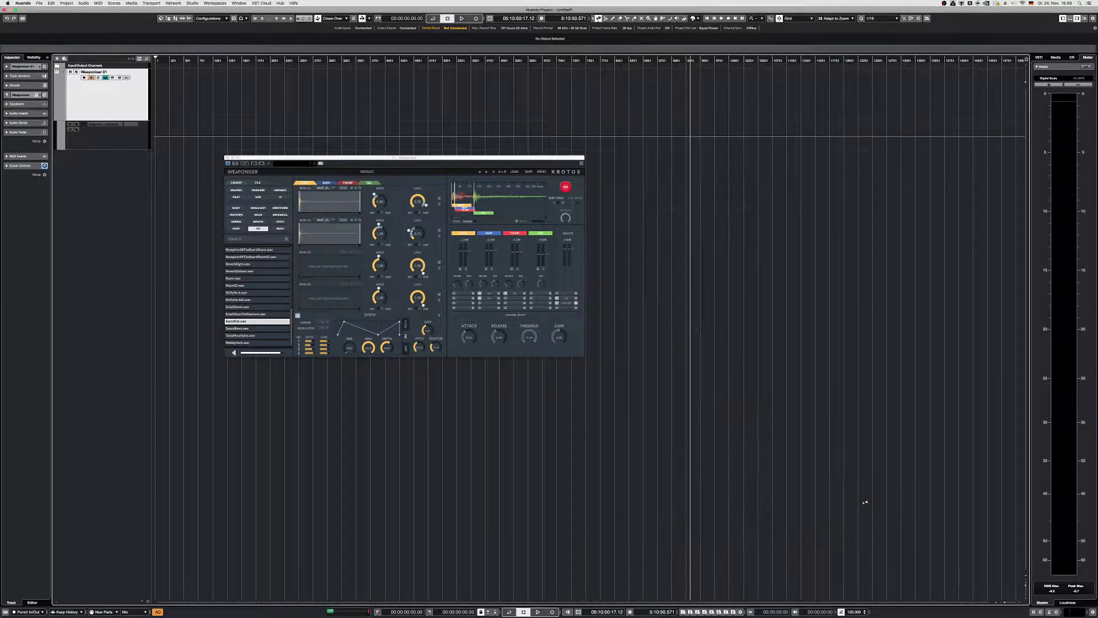
- Enable automation writing on the Weaponiser track, show the synth envelope with only a Depth control, and record from the project start with the timeline zoomed in
{"action": "left_click", "coordinate": [118, 79]}
{"action": "left_click_drag", "start_coordinate": [204, 61], "coordinate": [155, 61]}
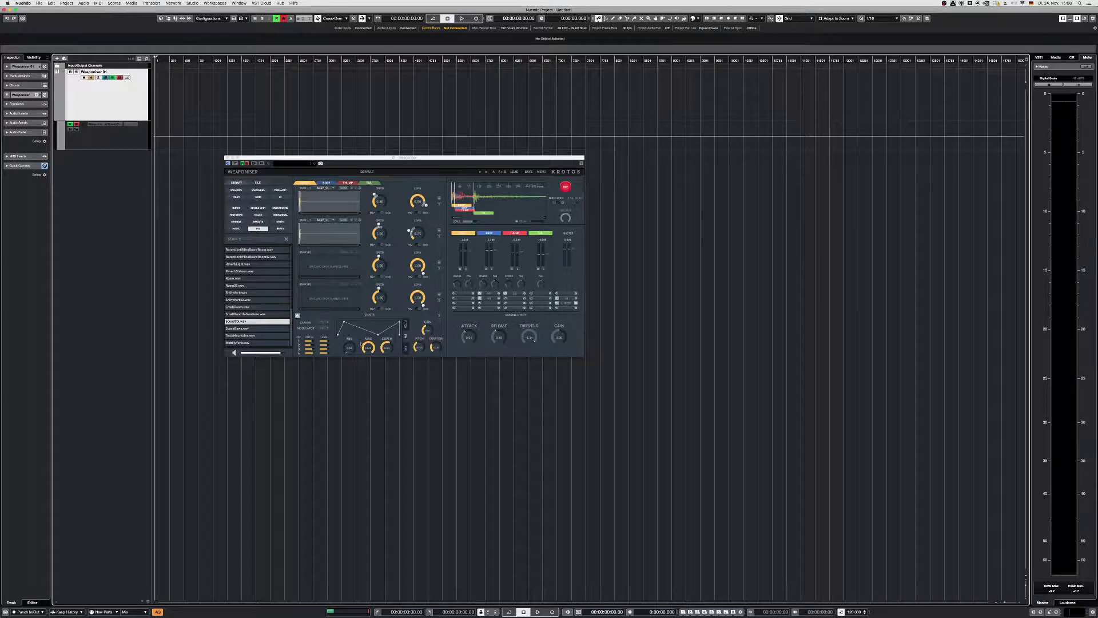
{"action": "left_click", "coordinate": [408, 329]}
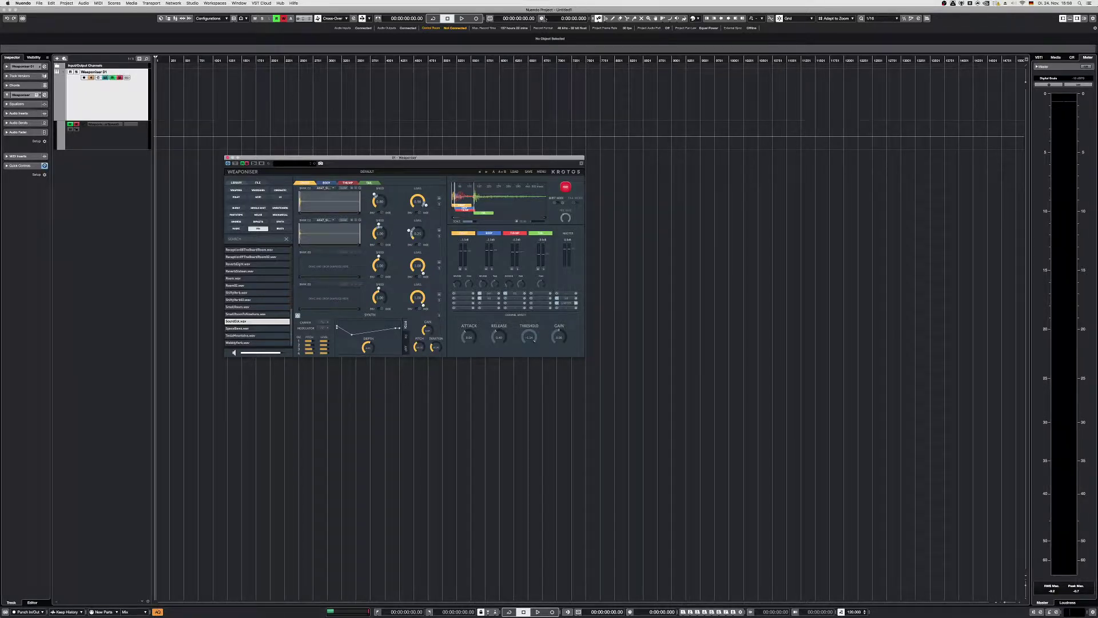
{"action": "left_click", "coordinate": [476, 18]}
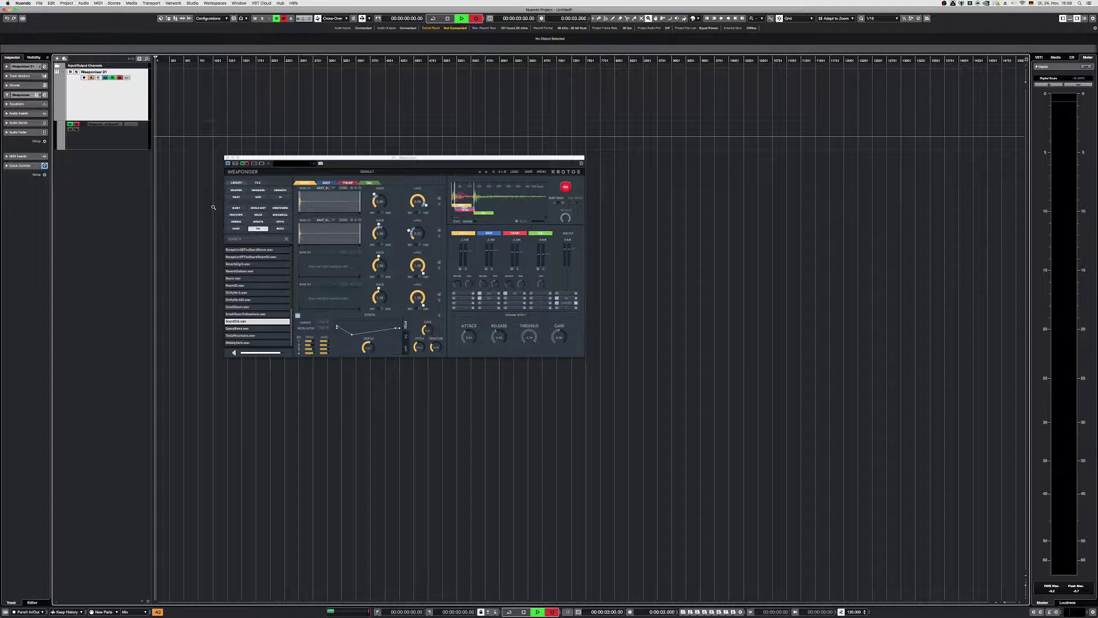
{"action": "key", "text": "h"}
{"action": "key", "text": "h"}
{"action": "key", "text": "h"}
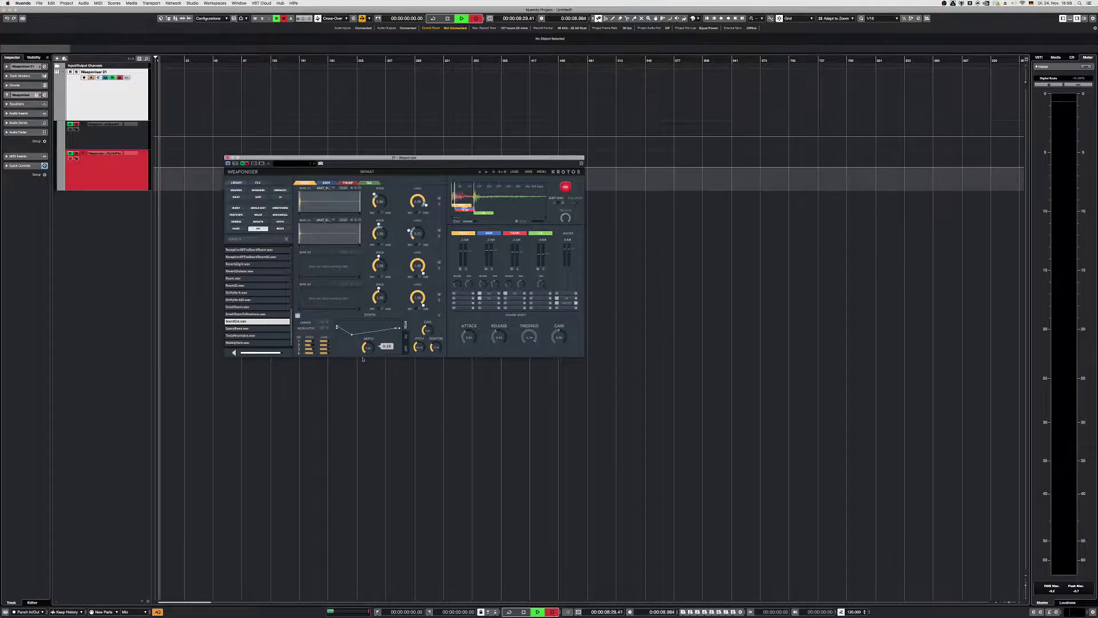
- Record automation for the Onset synth's envelope depth, gain, pitch and duration knobs
{"action": "left_click_drag", "start_coordinate": [364, 347], "coordinate": [369, 324]}
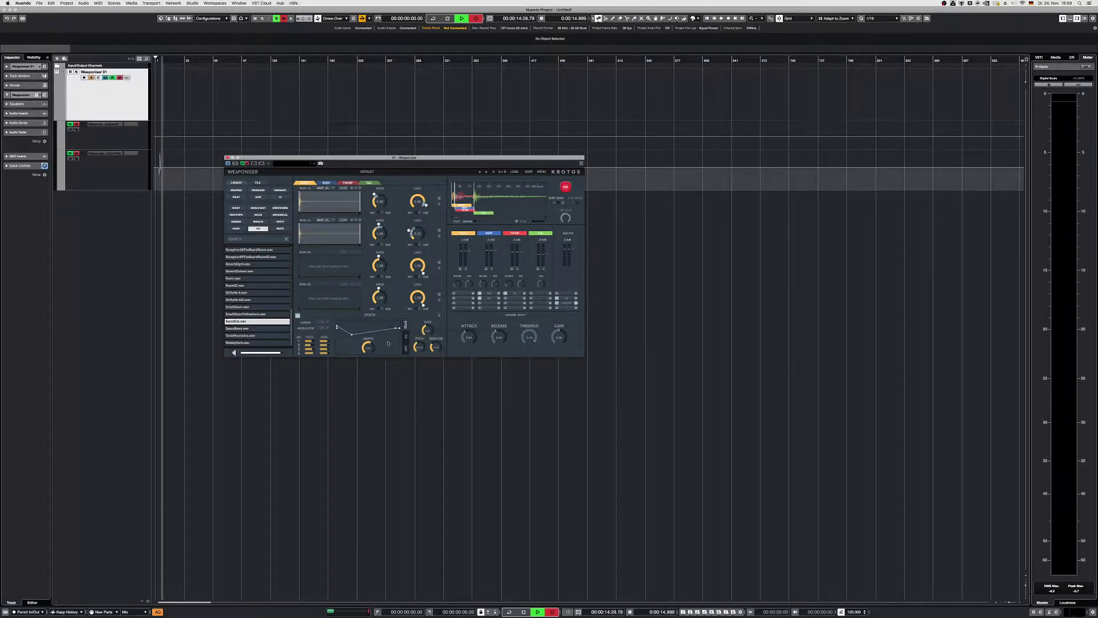
{"action": "left_click", "coordinate": [423, 329]}
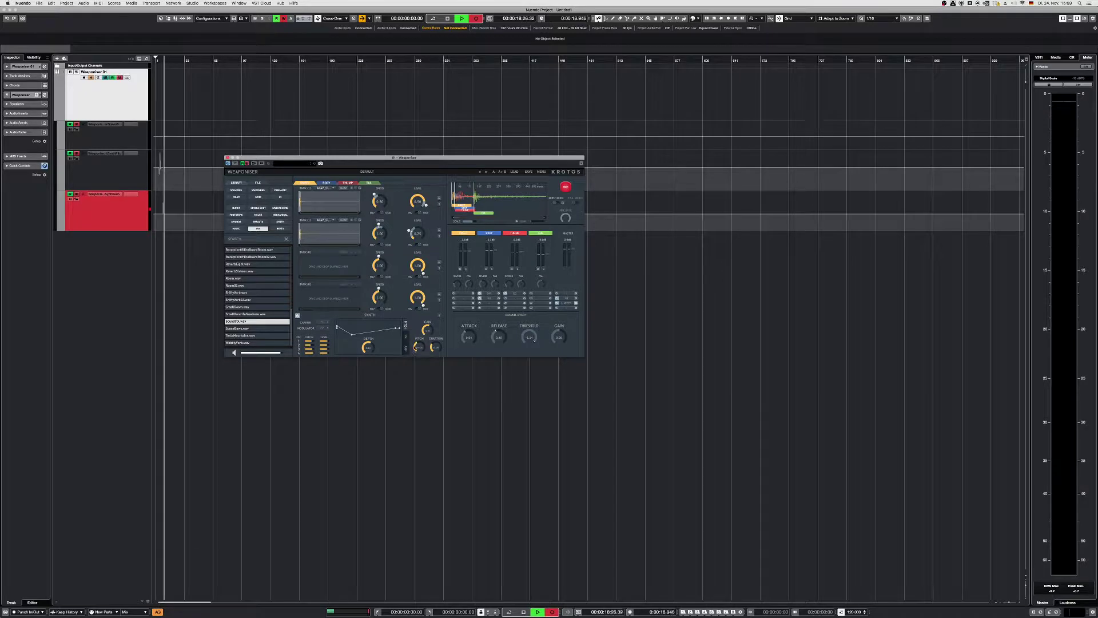
{"action": "left_click", "coordinate": [416, 348]}
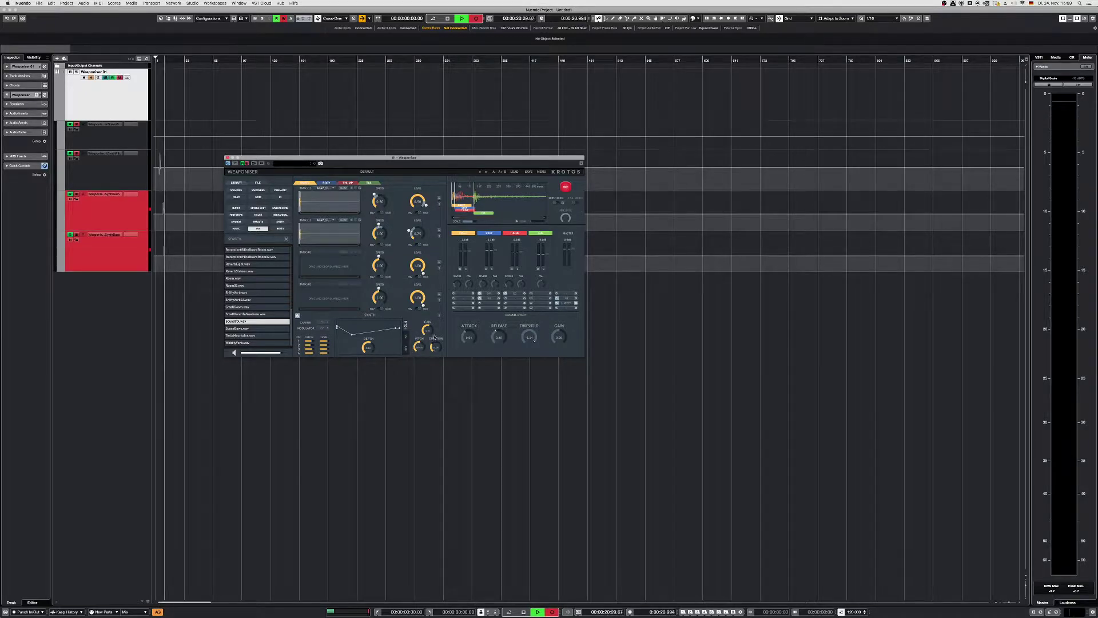
{"action": "left_click", "coordinate": [435, 343]}
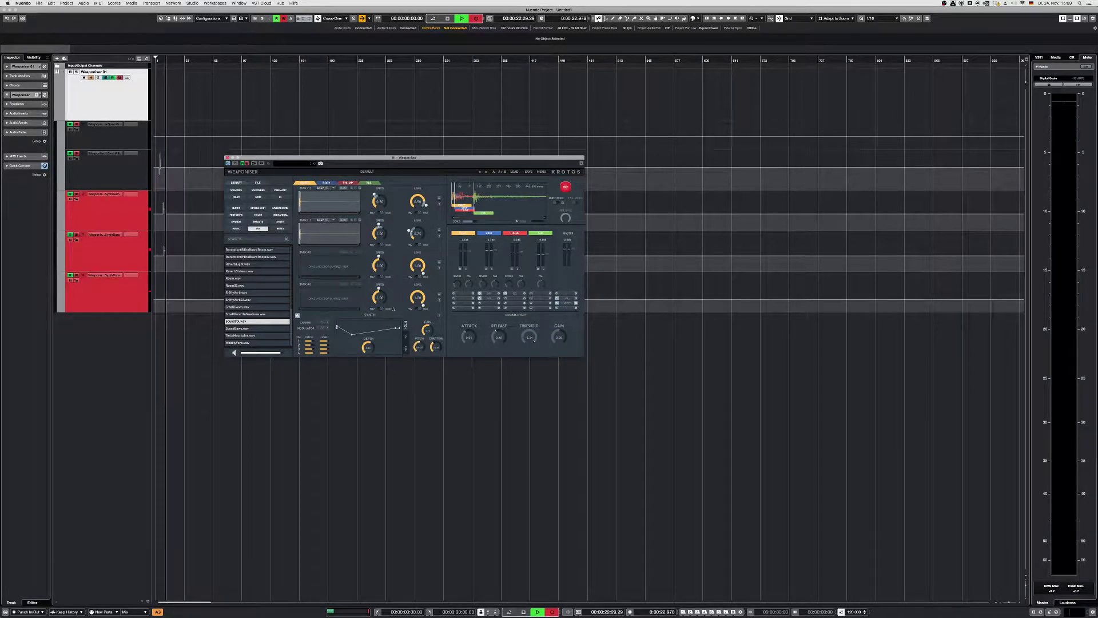
- Record automation for the Onset synth's individual harmonic gain and pitch sliders
{"action": "left_click", "coordinate": [322, 342]}
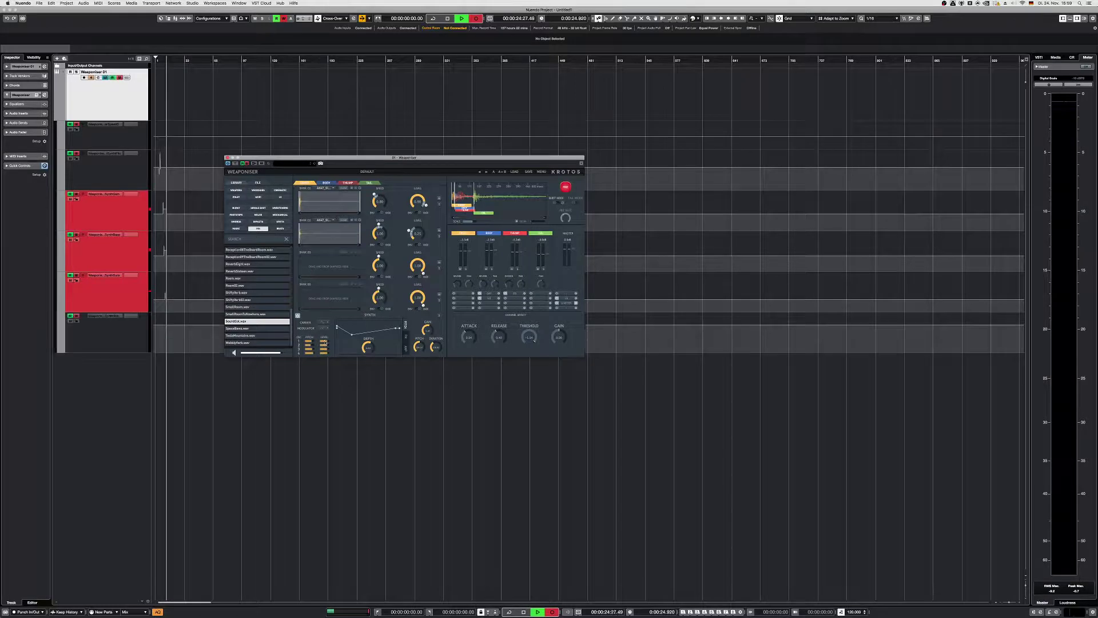
{"action": "left_click", "coordinate": [325, 346]}
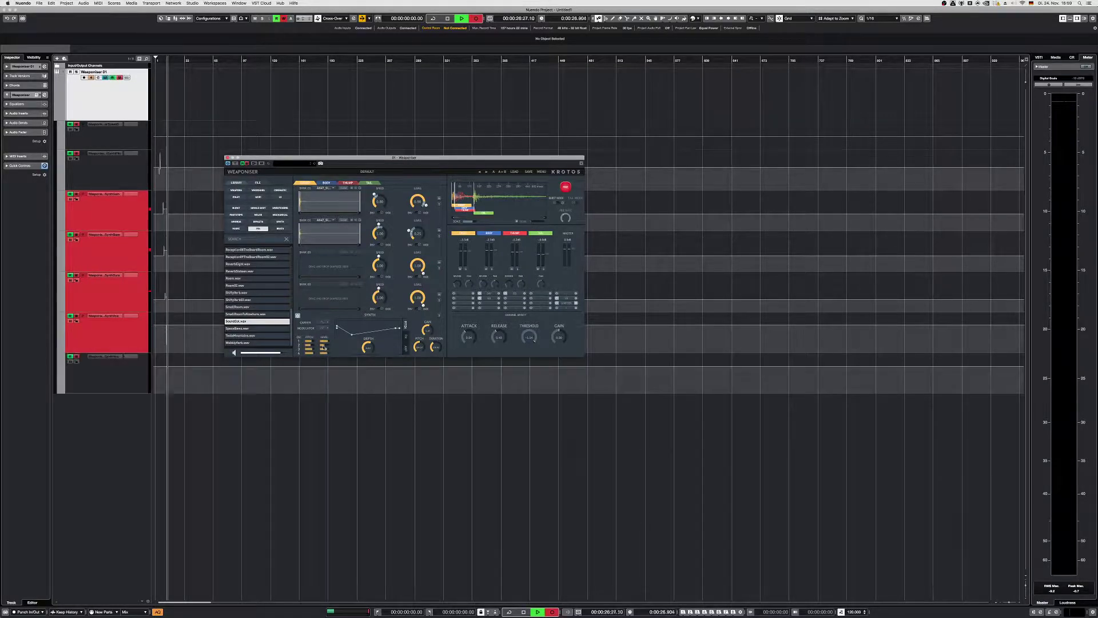
{"action": "left_click", "coordinate": [325, 350]}
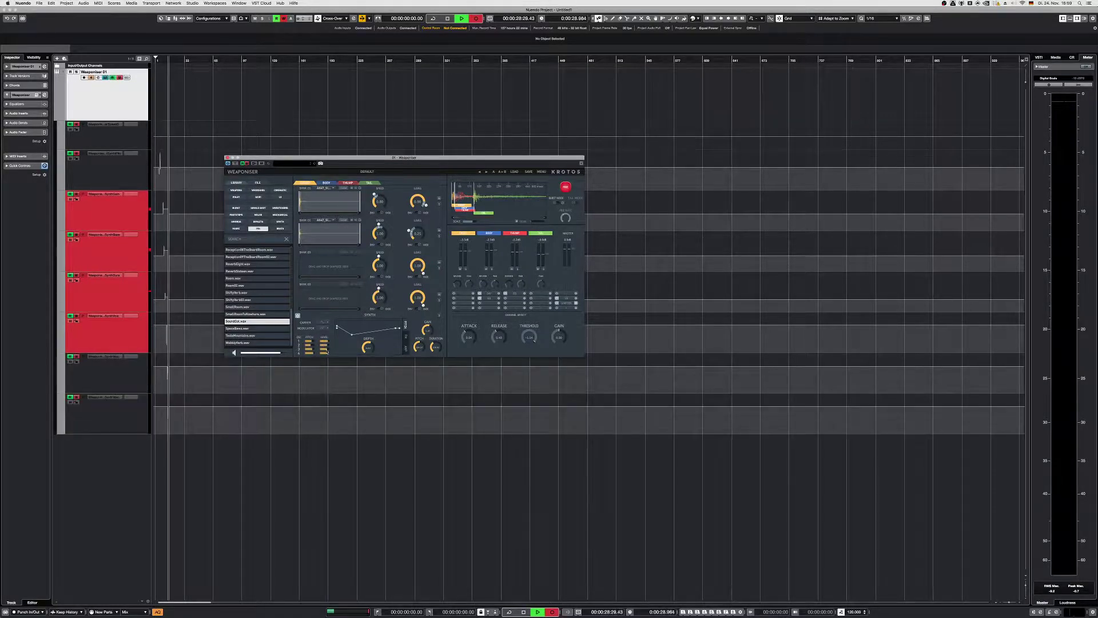
{"action": "left_click", "coordinate": [326, 354]}
{"action": "left_click", "coordinate": [311, 351]}
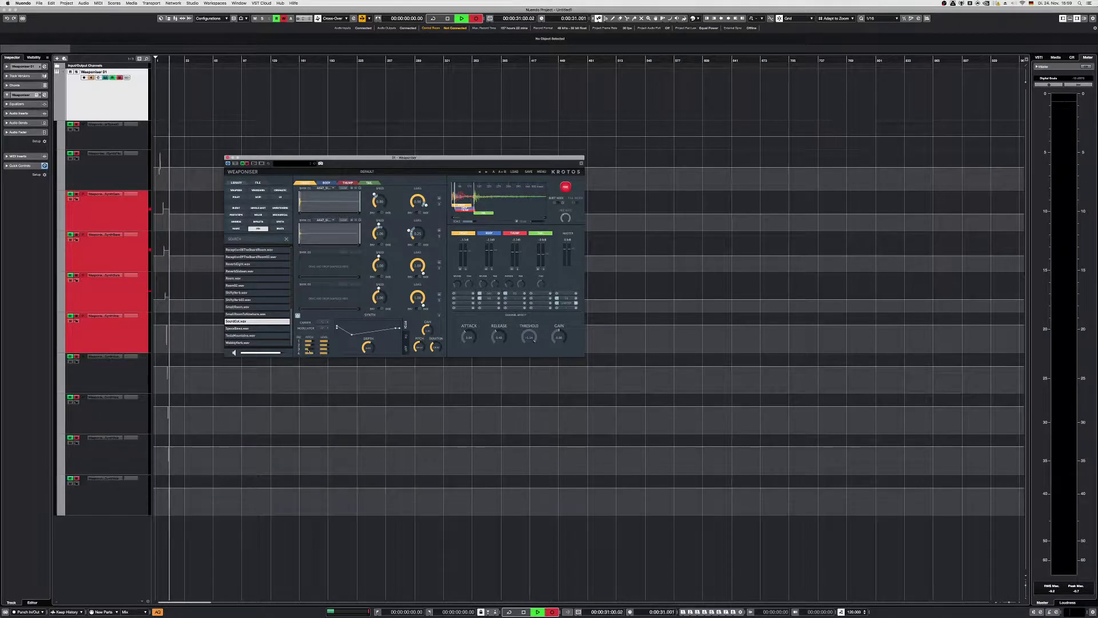
{"action": "left_click", "coordinate": [313, 355]}
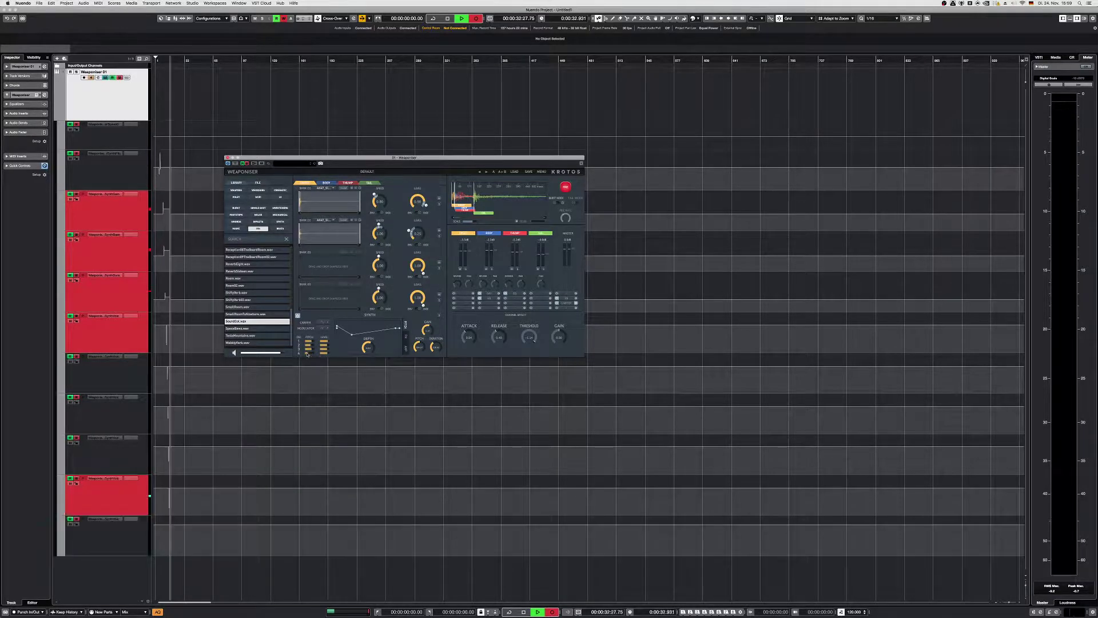
{"action": "left_click", "coordinate": [311, 346]}
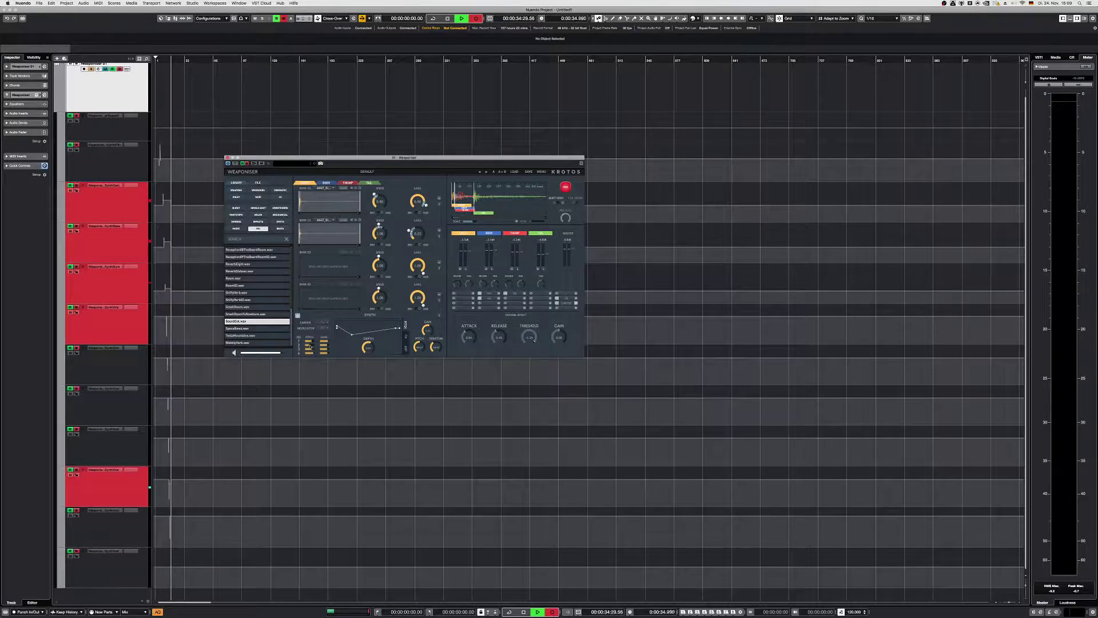
{"action": "left_click", "coordinate": [310, 346]}
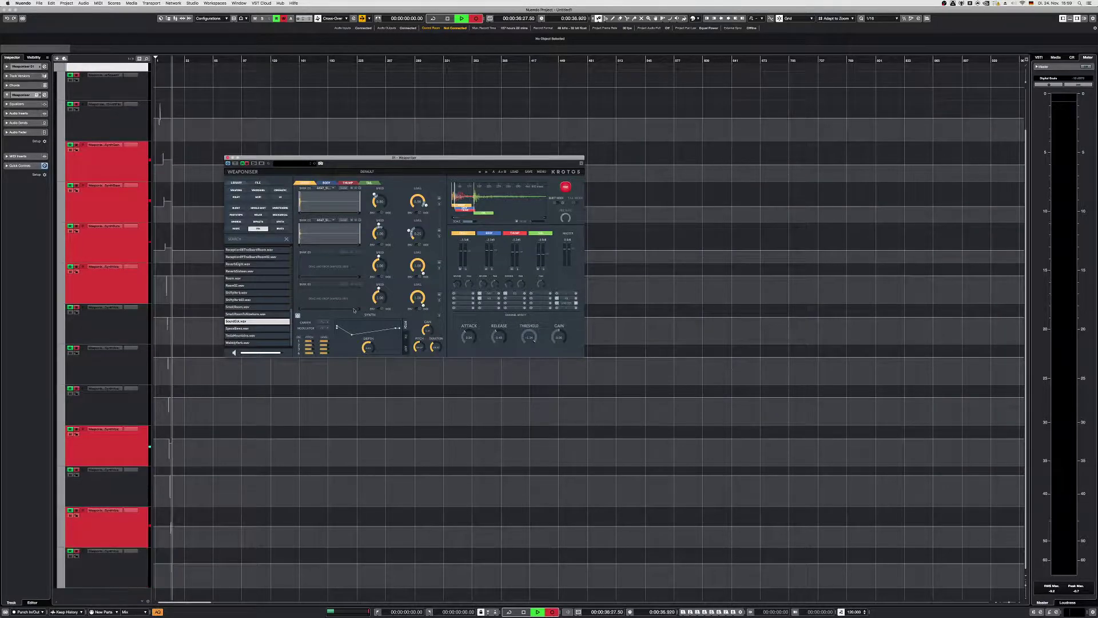
- Record automation for the speed and gain knobs of the four Onset sample layers, and stop the recording
{"action": "scroll", "coordinate": [378, 401], "scroll_direction": "up", "scroll_amount": 2}
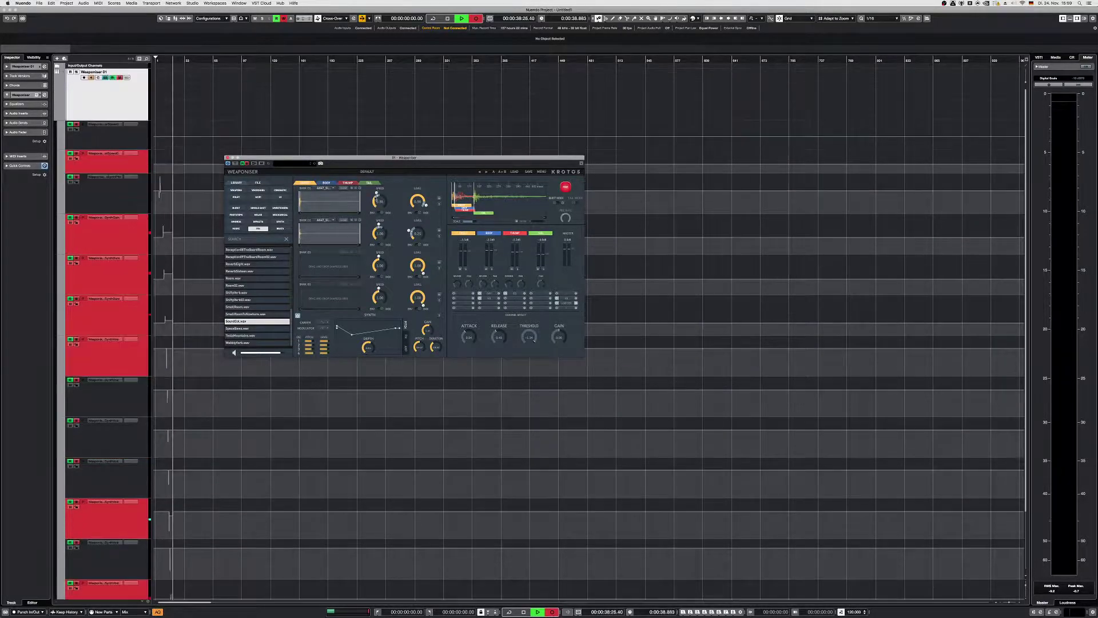
{"action": "left_click_drag", "start_coordinate": [375, 197], "coordinate": [416, 198]}
{"action": "scroll", "coordinate": [418, 202], "scroll_direction": "down", "scroll_amount": 2}
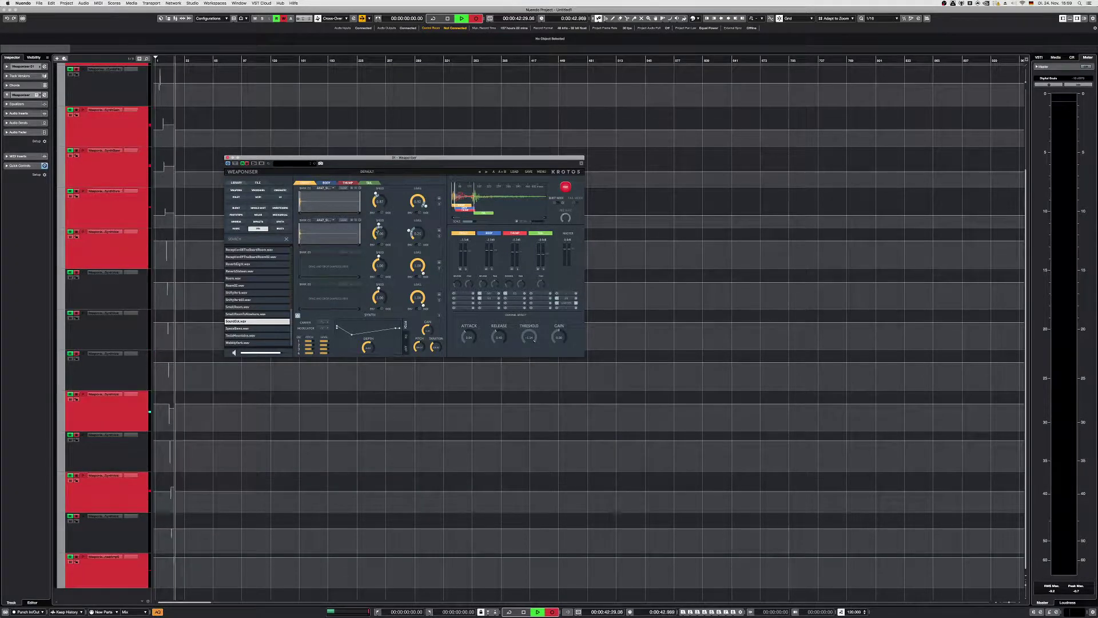
{"action": "left_click_drag", "start_coordinate": [386, 236], "coordinate": [412, 230]}
{"action": "left_click", "coordinate": [416, 224]}
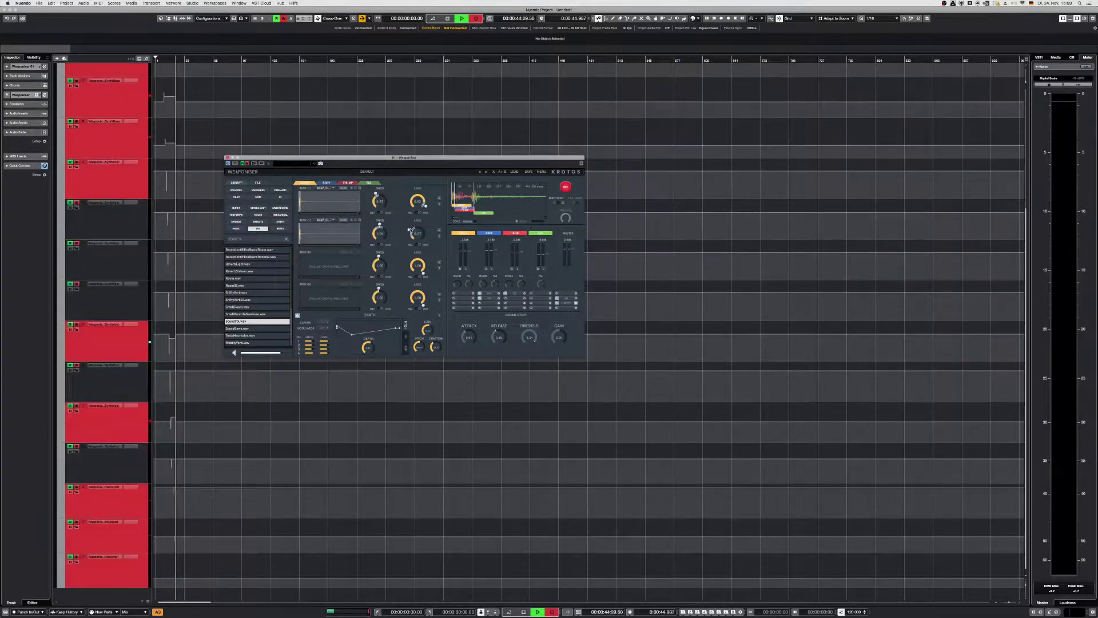
{"action": "left_click_drag", "start_coordinate": [375, 264], "coordinate": [415, 257]}
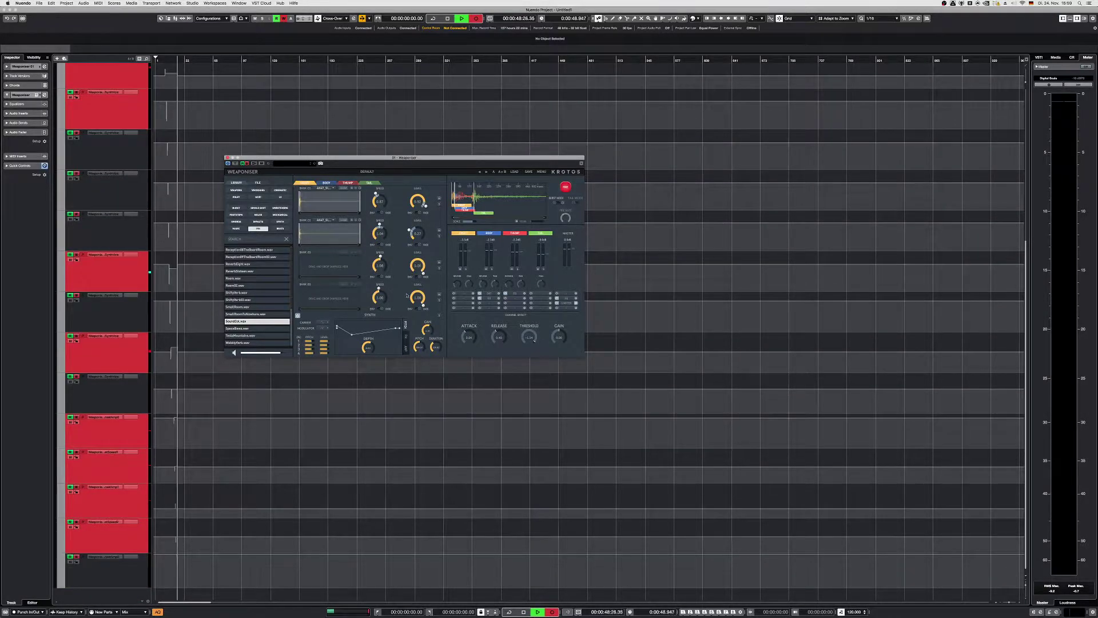
{"action": "left_click_drag", "start_coordinate": [374, 298], "coordinate": [417, 301]}
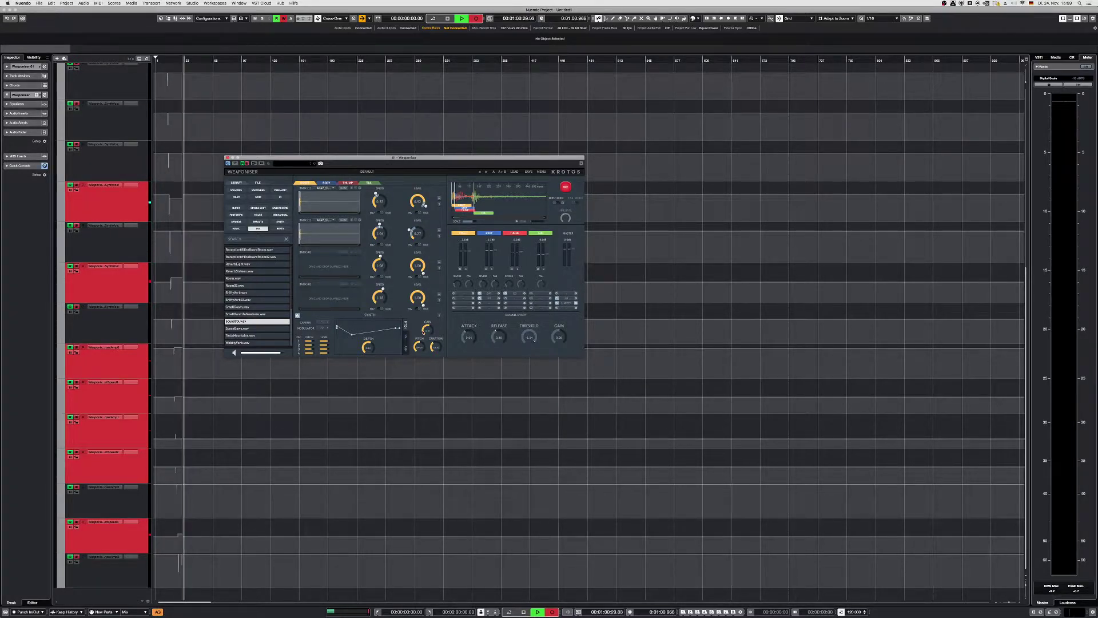
{"action": "key", "text": "space"}
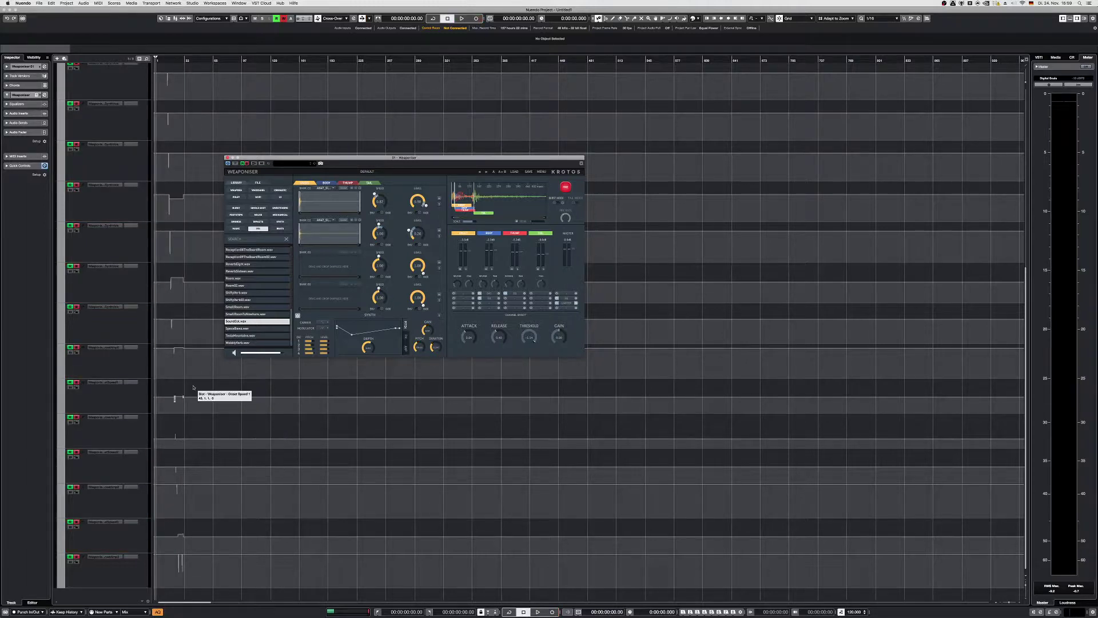
- Widen the track list to about double its width and move the Weaponiser window down clear of the first automation lanes
{"action": "left_click", "coordinate": [156, 384]}
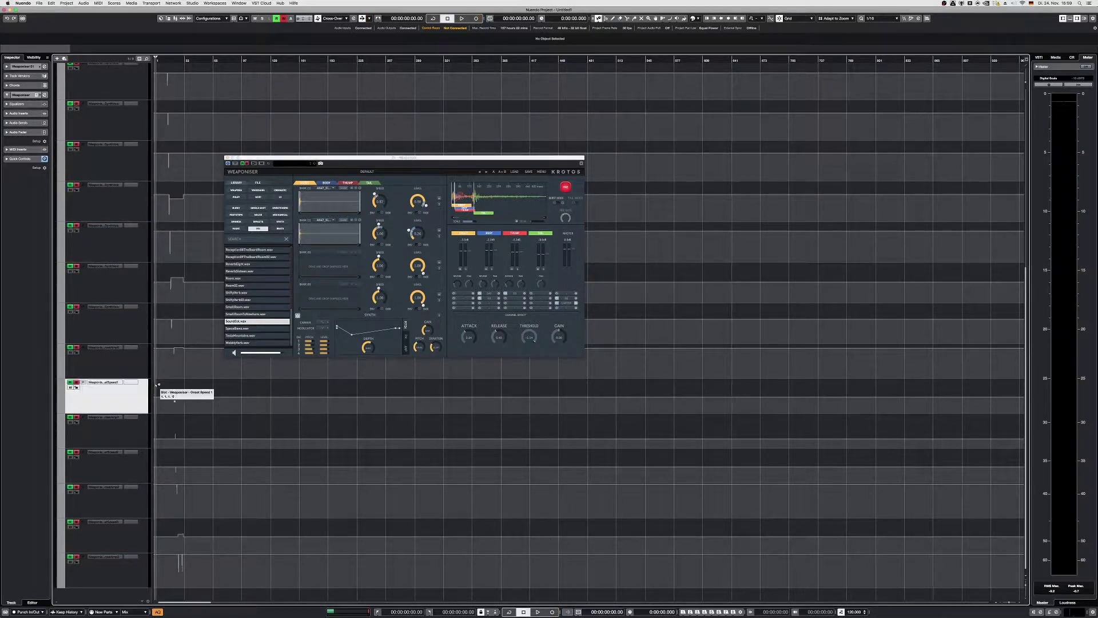
{"action": "left_click_drag", "start_coordinate": [155, 383], "coordinate": [318, 382]}
{"action": "scroll", "coordinate": [137, 213], "scroll_direction": "up", "scroll_amount": 3}
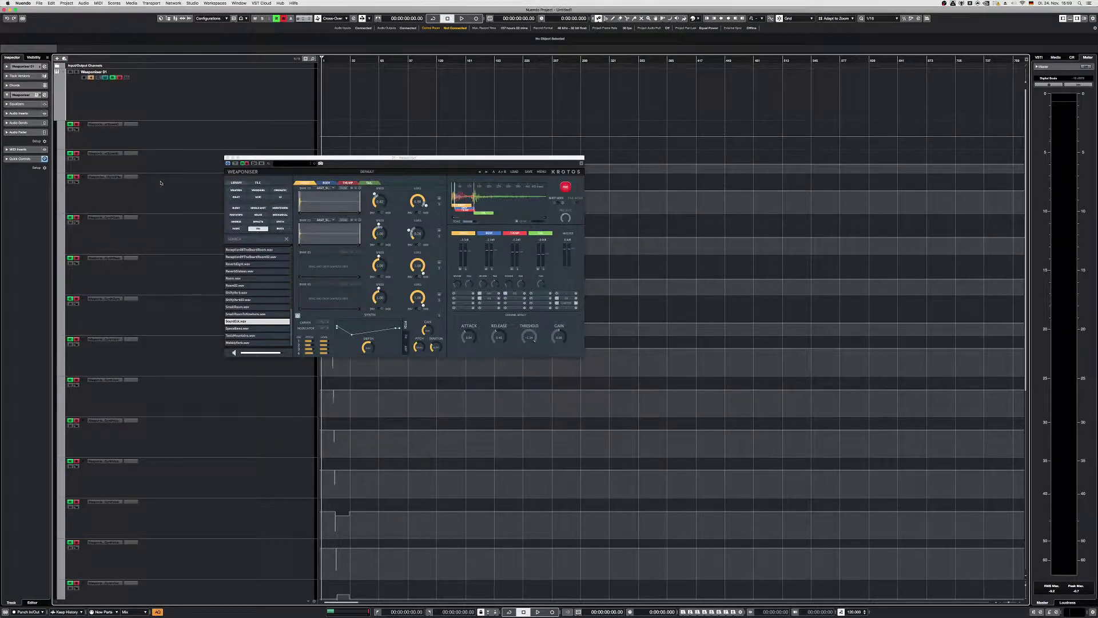
{"action": "left_click_drag", "start_coordinate": [282, 162], "coordinate": [324, 269]}
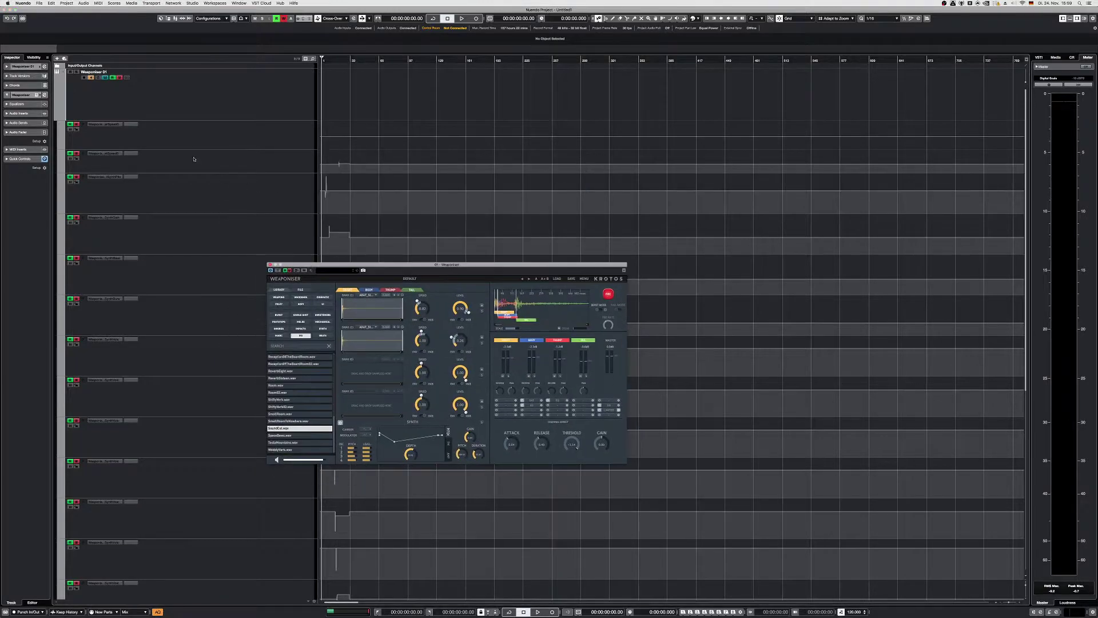
- View the parameter options of the Onset Speed automation lane without changing it, and look over the other recorded lanes
{"action": "left_click", "coordinate": [197, 137]}
{"action": "left_click", "coordinate": [191, 166]}
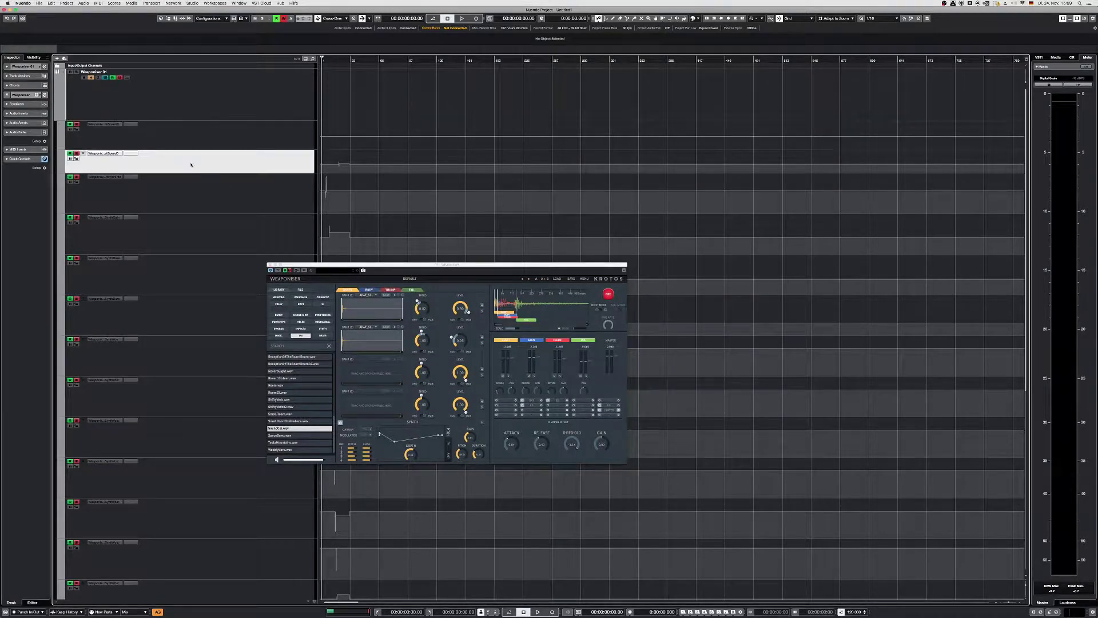
{"action": "left_click", "coordinate": [111, 154]}
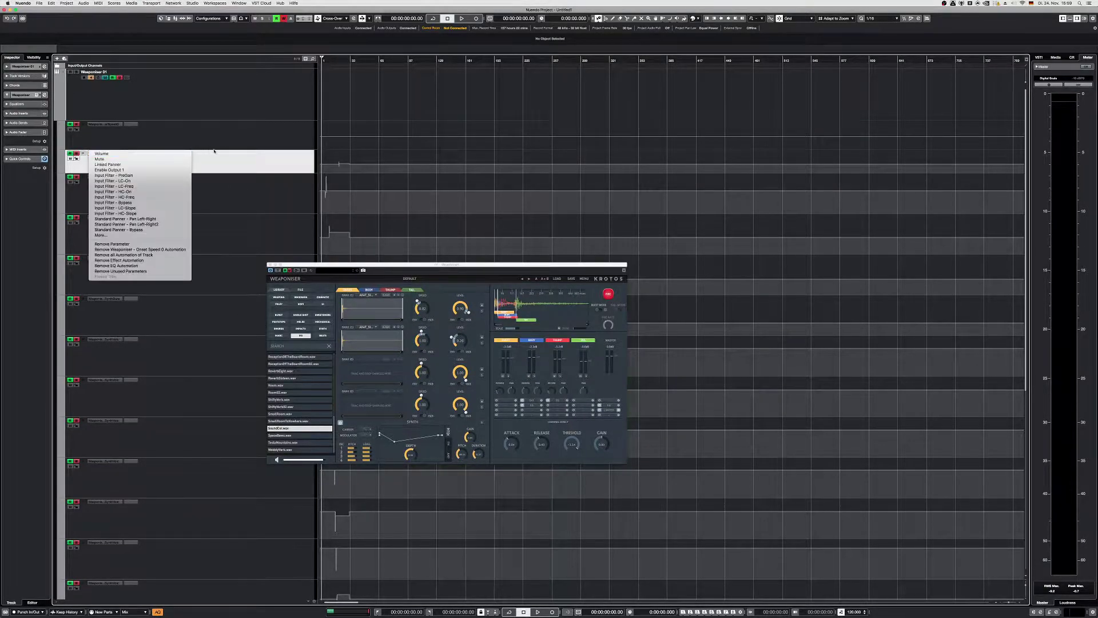
{"action": "left_click", "coordinate": [125, 146]}
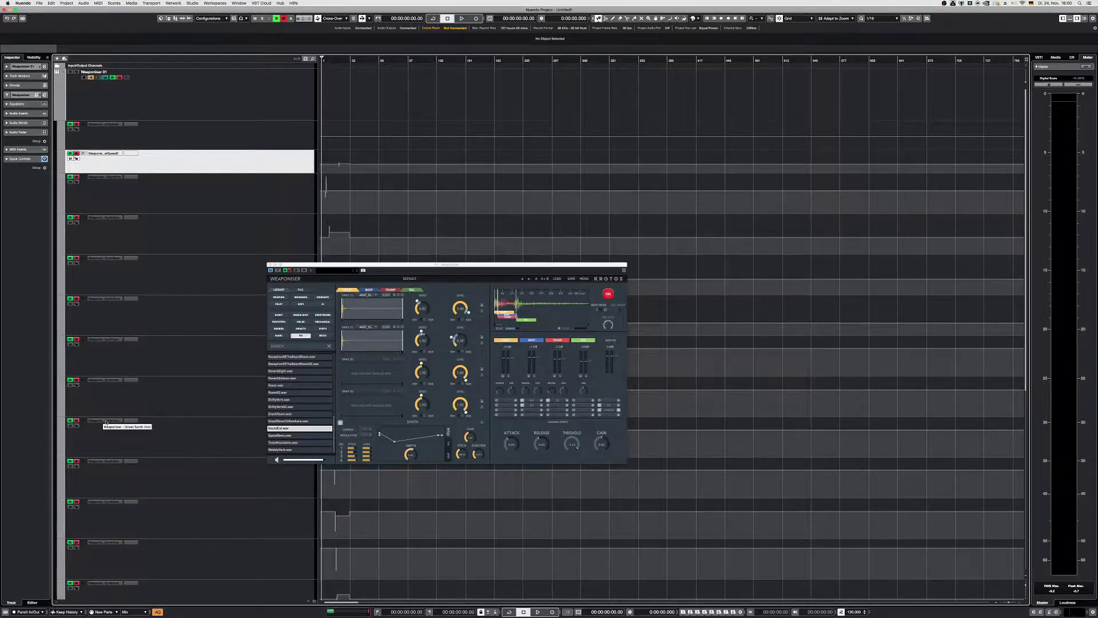
{"action": "scroll", "coordinate": [143, 492], "scroll_direction": "down", "scroll_amount": 5}
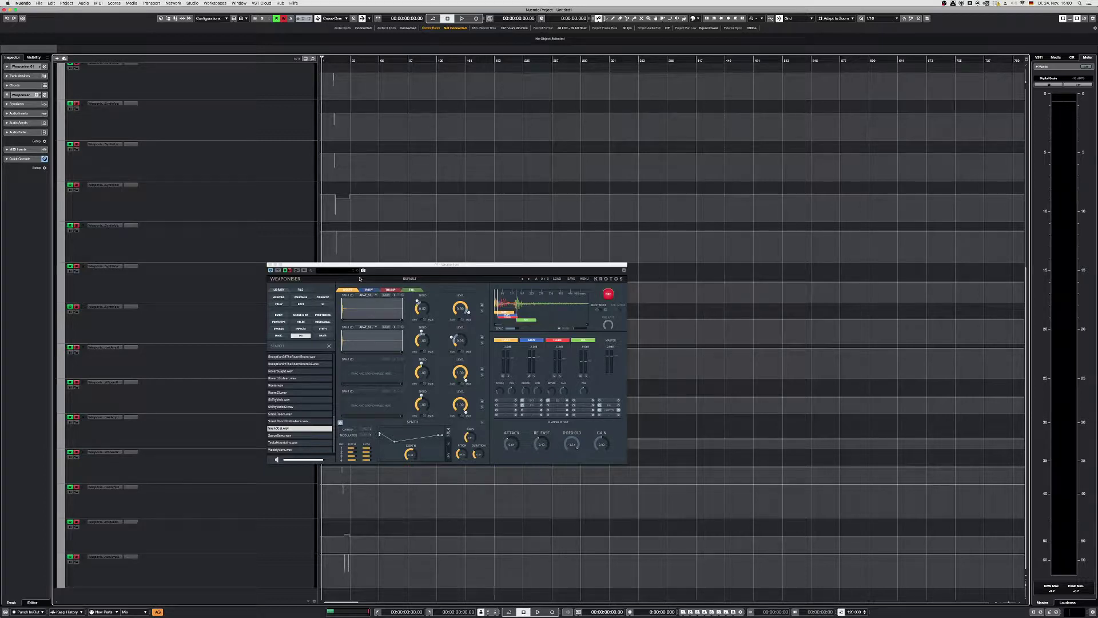
{"action": "scroll", "coordinate": [269, 162], "scroll_direction": "up", "scroll_amount": 5}
- Zoom in on the start of the timeline and inspect the recorded automation curves down to the last lane
{"action": "left_click", "coordinate": [269, 162]}
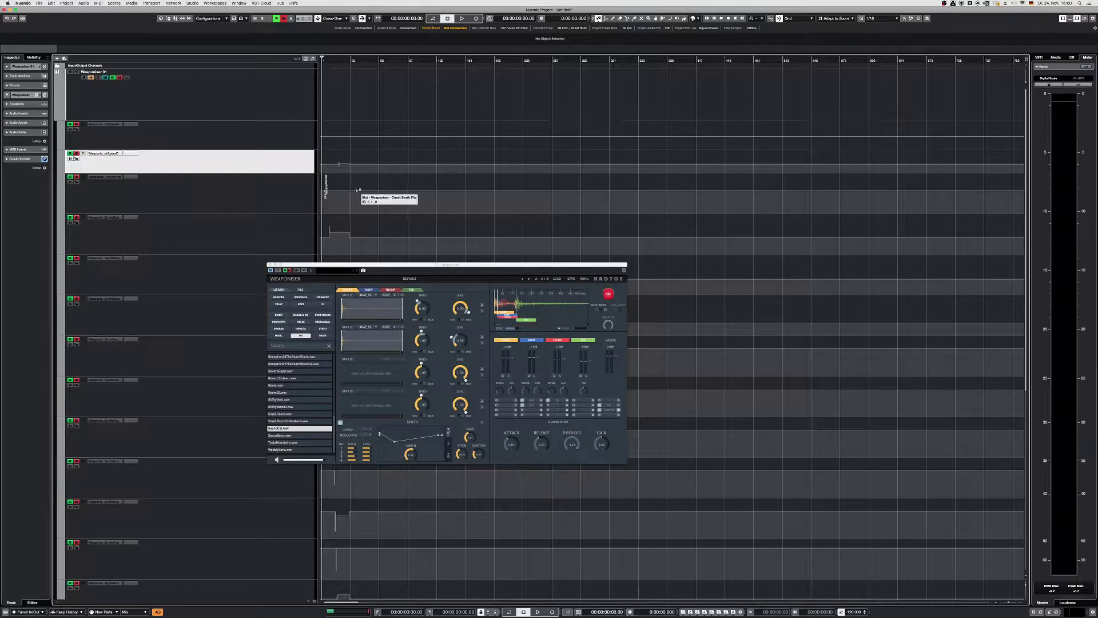
{"action": "left_click_drag", "start_coordinate": [391, 134], "coordinate": [359, 223]}
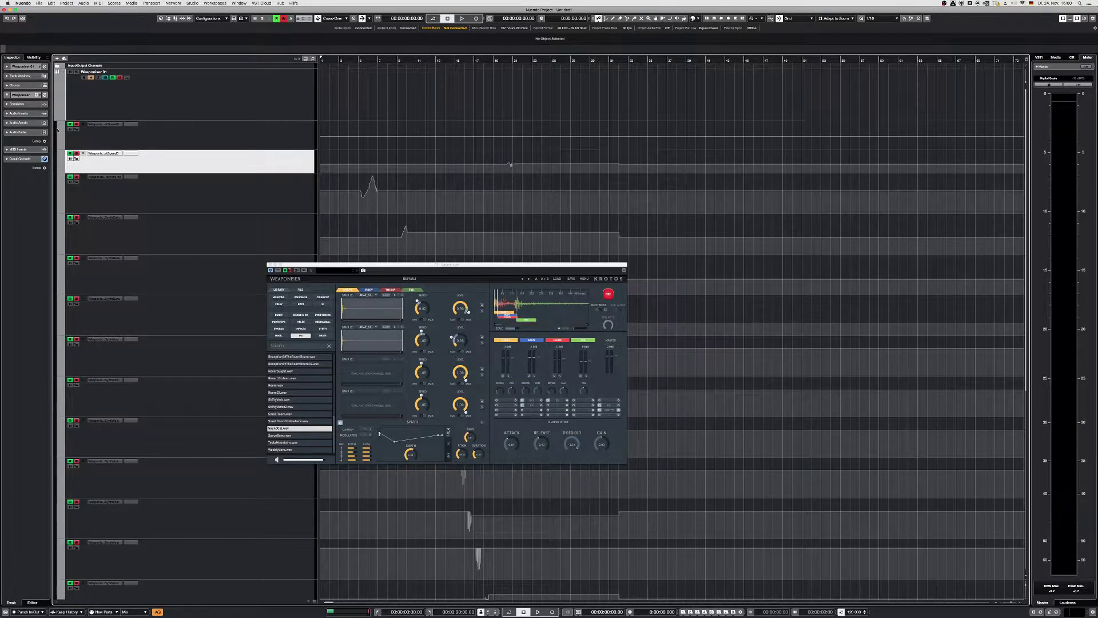
{"action": "scroll", "coordinate": [60, 125], "scroll_direction": "down", "scroll_amount": 10}
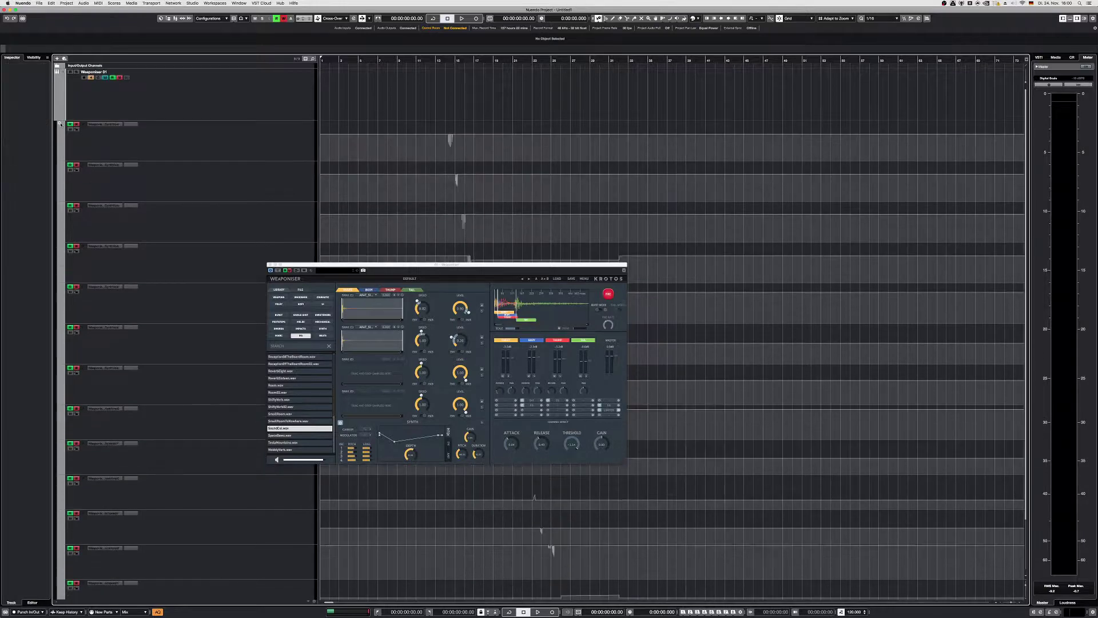
{"action": "scroll", "coordinate": [60, 124], "scroll_direction": "down", "scroll_amount": 10}
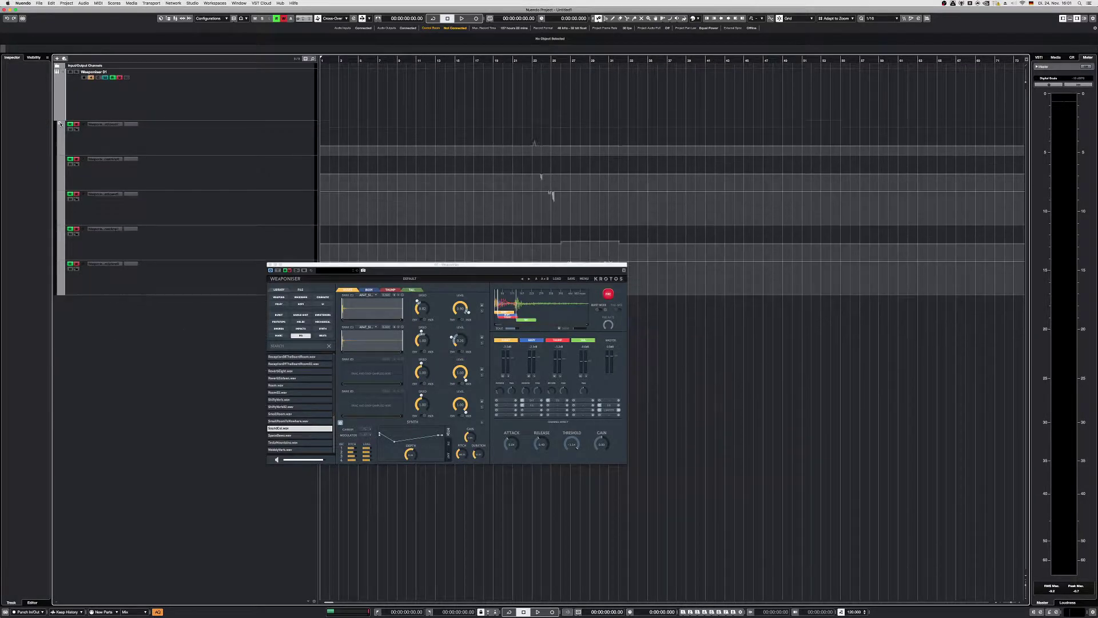
{"action": "scroll", "coordinate": [60, 124], "scroll_direction": "down", "scroll_amount": 3}
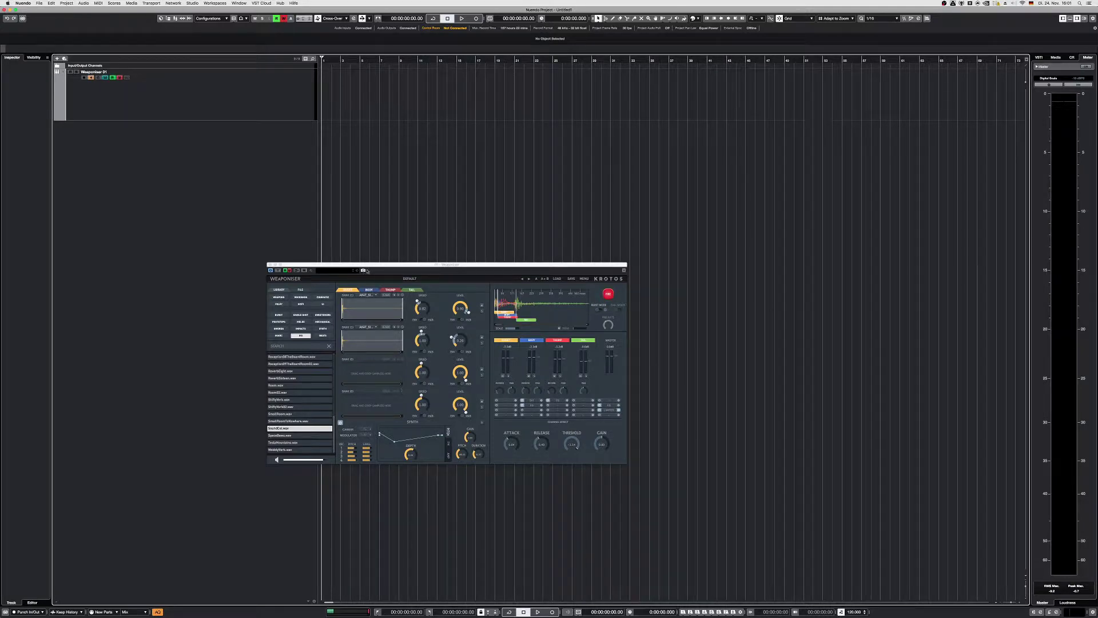
- Load the factory preset Basic Cable Whooshes with Thump and audition the following whoosh presets up to Travel through the Portal Whoosh
{"action": "left_click", "coordinate": [418, 279]}
{"action": "mouse_move", "coordinate": [437, 295]}
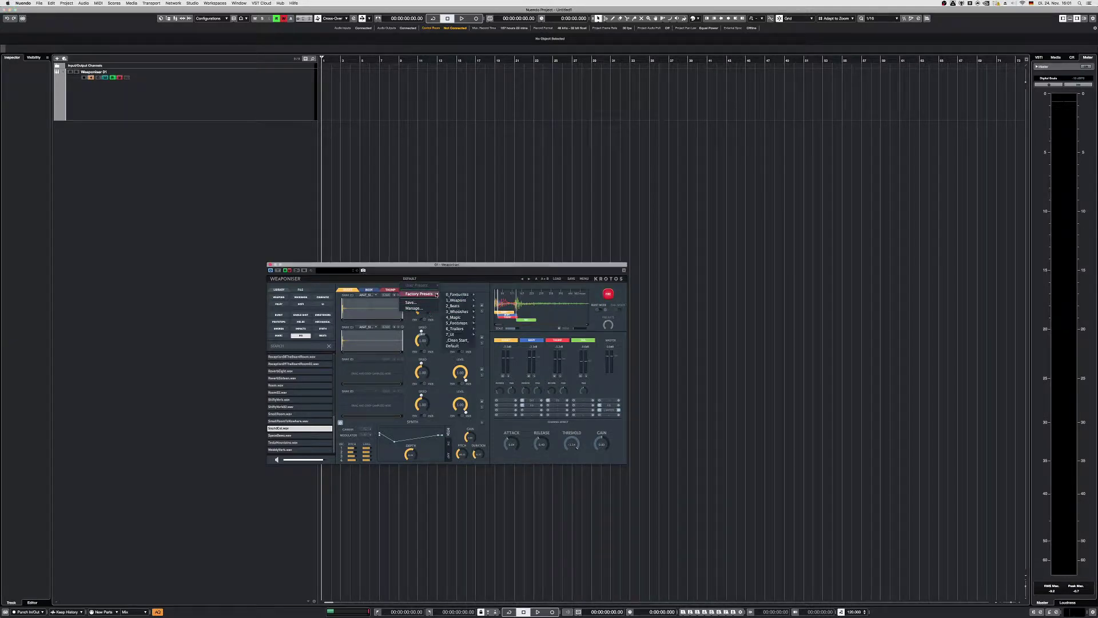
{"action": "mouse_move", "coordinate": [478, 311]}
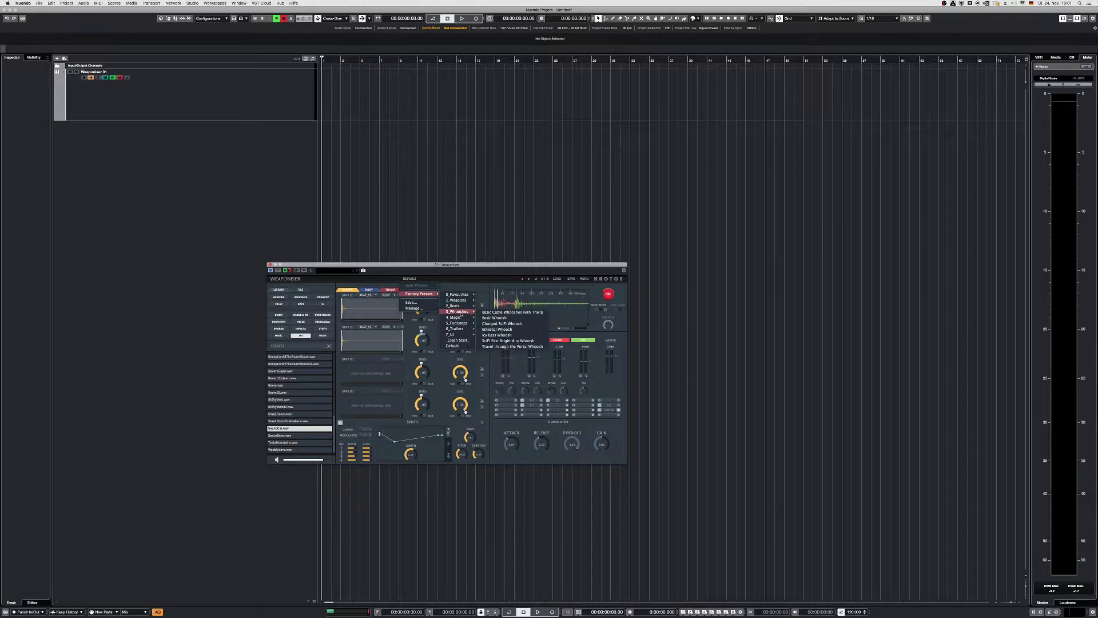
{"action": "left_click", "coordinate": [516, 313]}
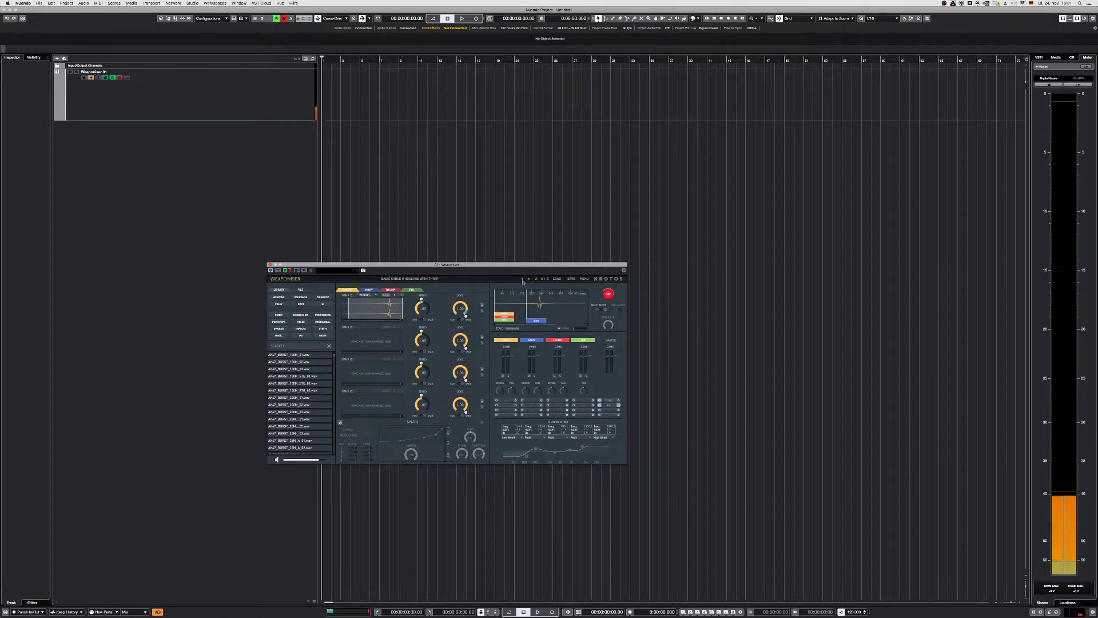
{"action": "left_click", "coordinate": [529, 280]}
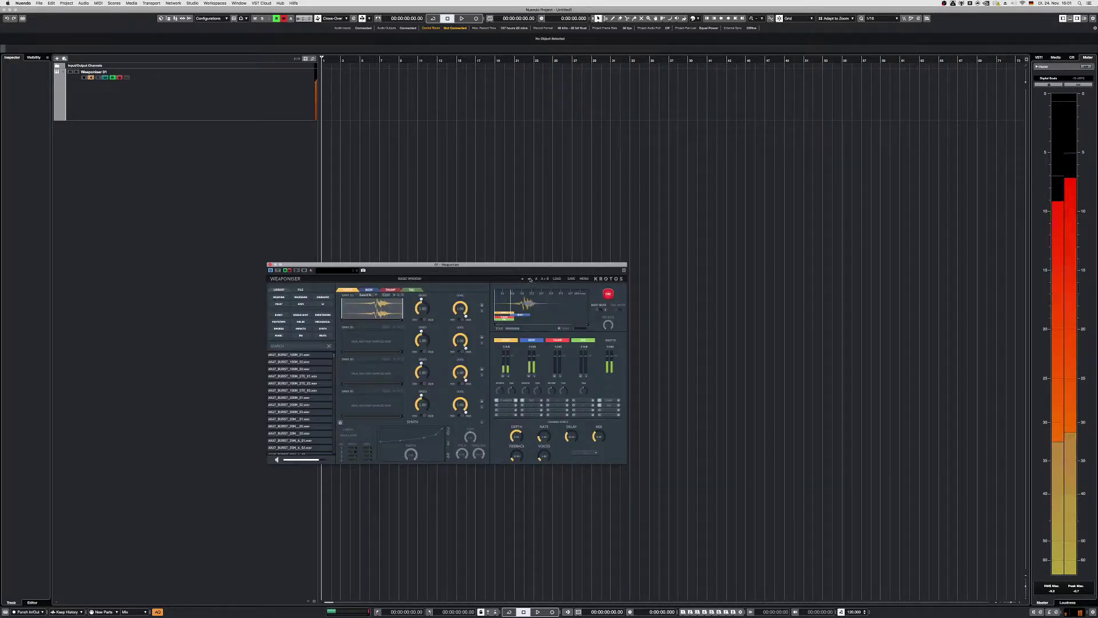
{"action": "left_click", "coordinate": [530, 279]}
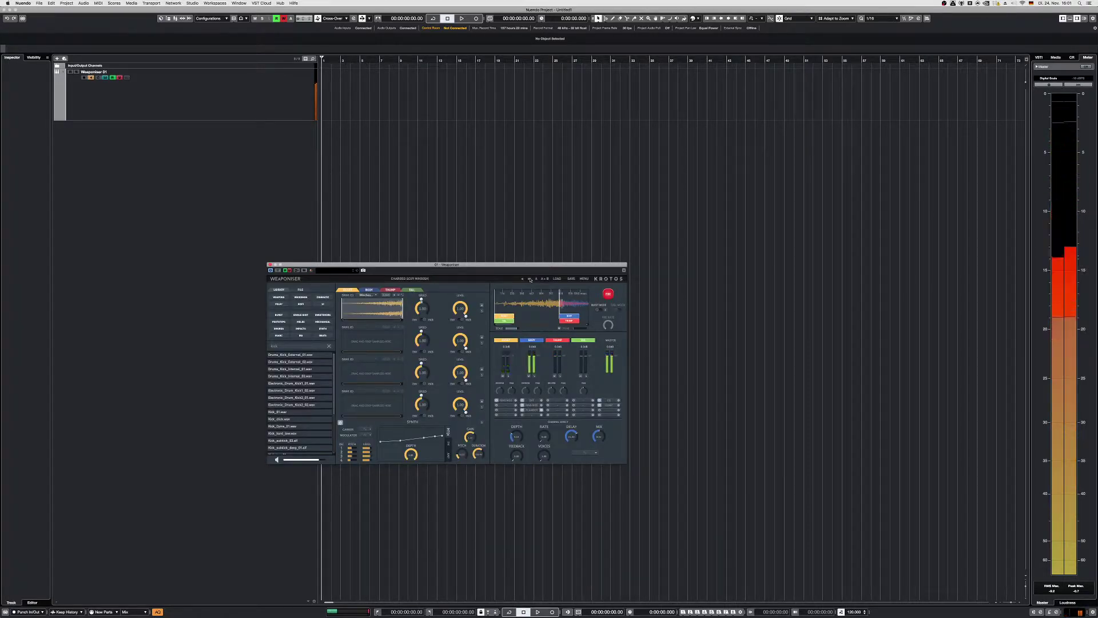
{"action": "left_click", "coordinate": [530, 279]}
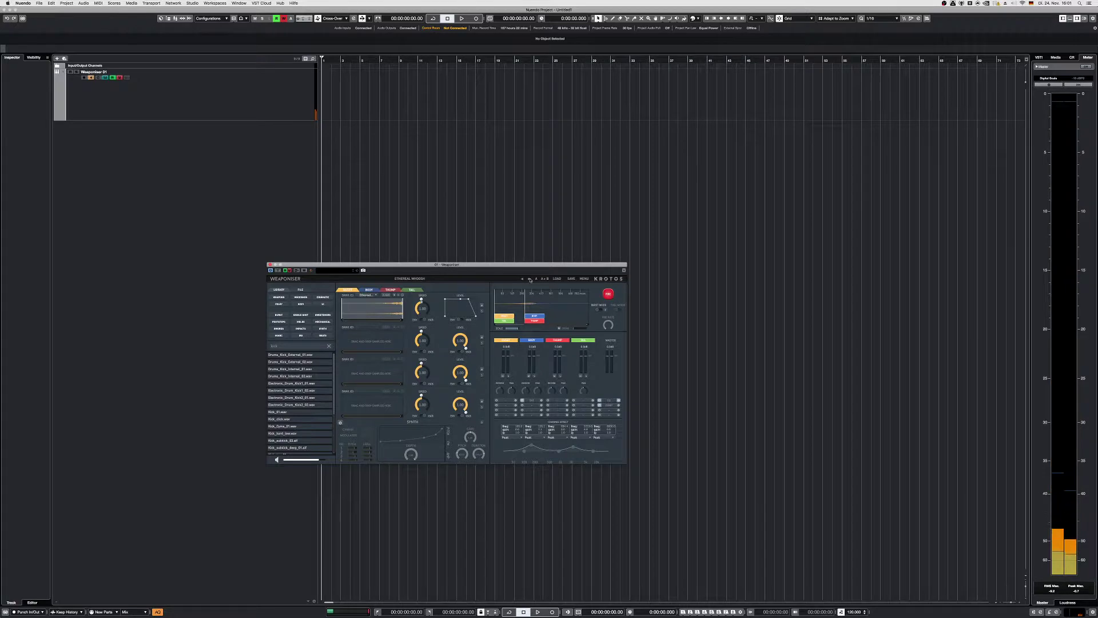
{"action": "left_click", "coordinate": [530, 279]}
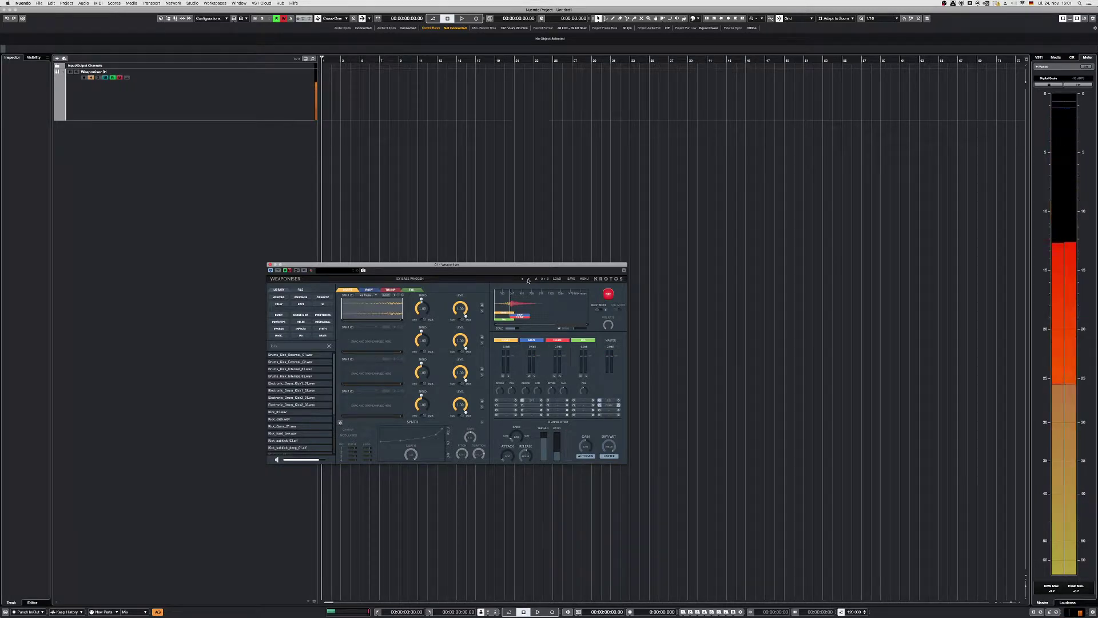
{"action": "left_click", "coordinate": [531, 279]}
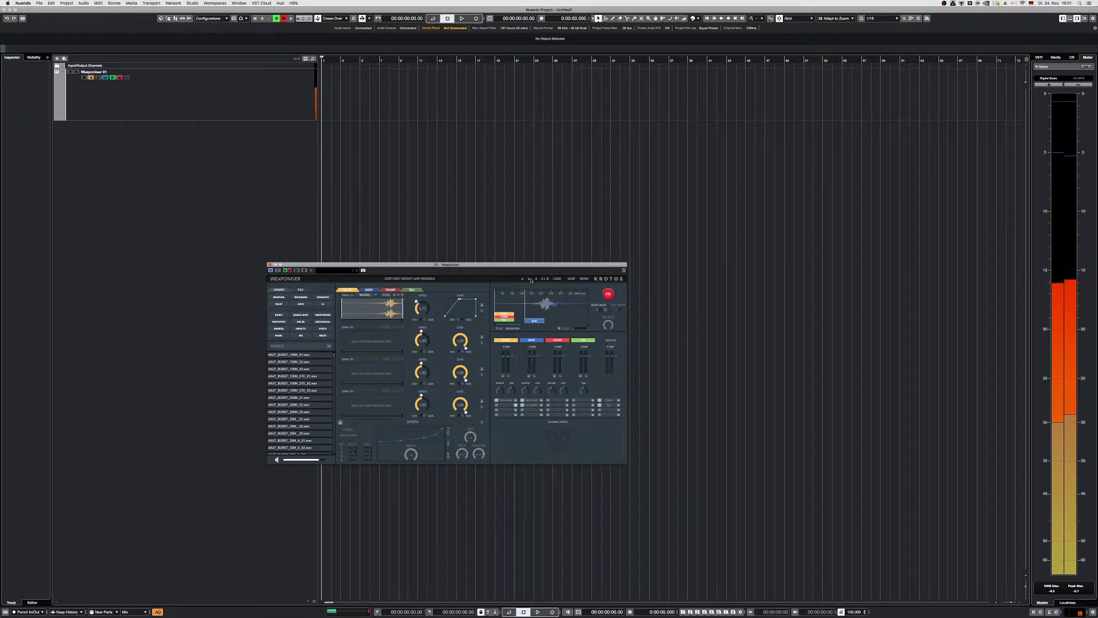
{"action": "left_click", "coordinate": [531, 279]}
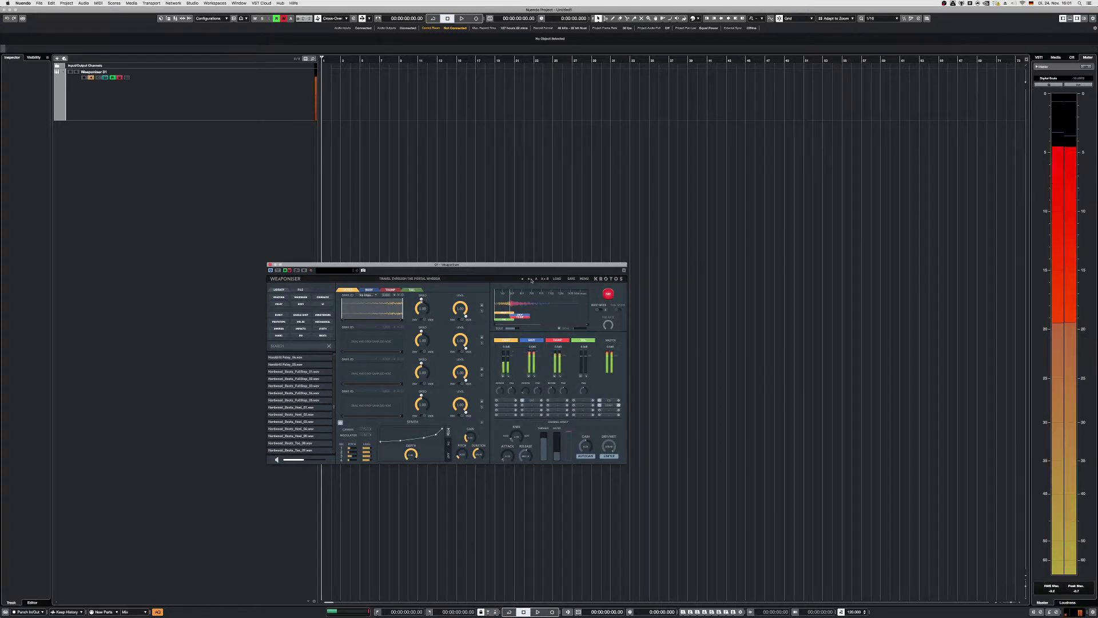
- Advance to the Electrical Short Spell magic preset, audition it and examine the samples of its Thump layer
{"action": "left_click", "coordinate": [530, 279]}
{"action": "left_click", "coordinate": [530, 280]}
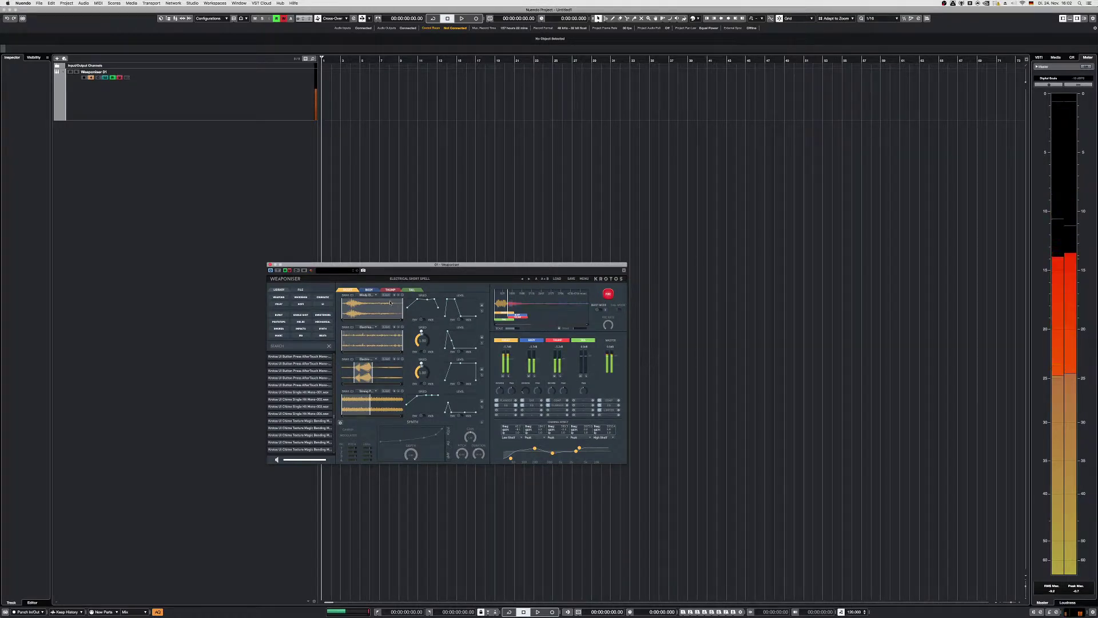
{"action": "left_click", "coordinate": [515, 318]}
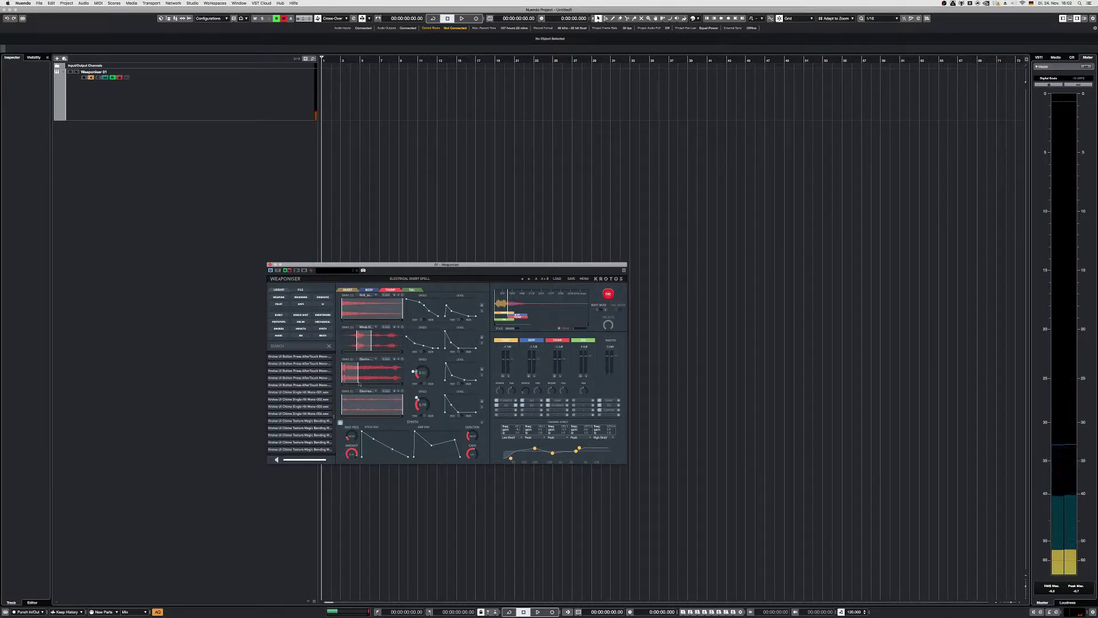
{"action": "left_click", "coordinate": [346, 372]}
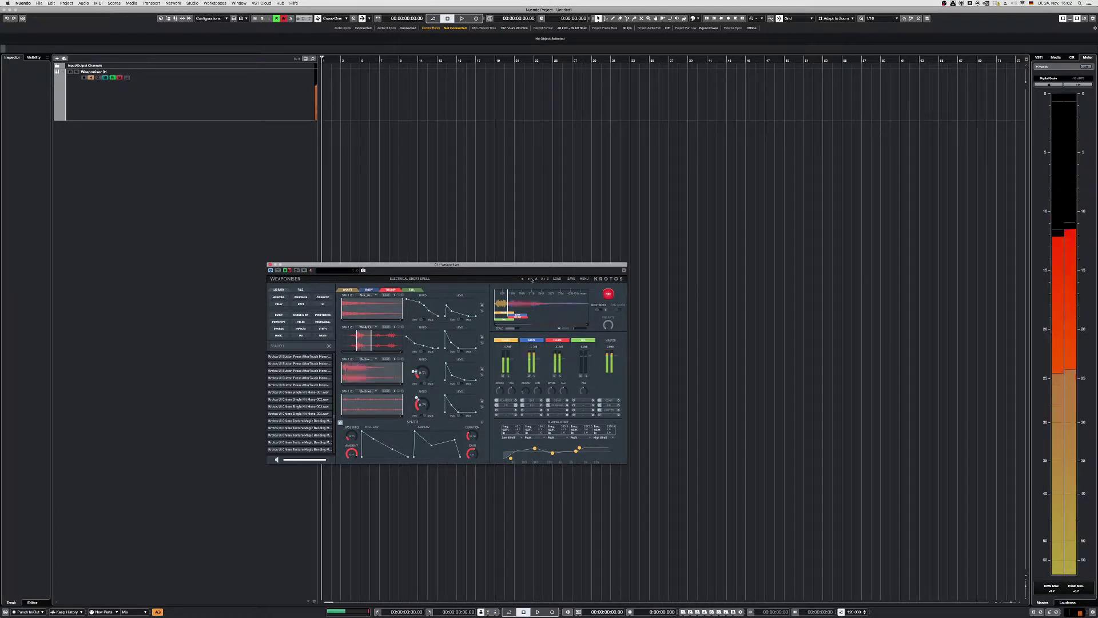
- Audition the next magic presets, beginning with the Fire Spell preset, and examine their Onset layer samples
{"action": "left_click", "coordinate": [531, 282]}
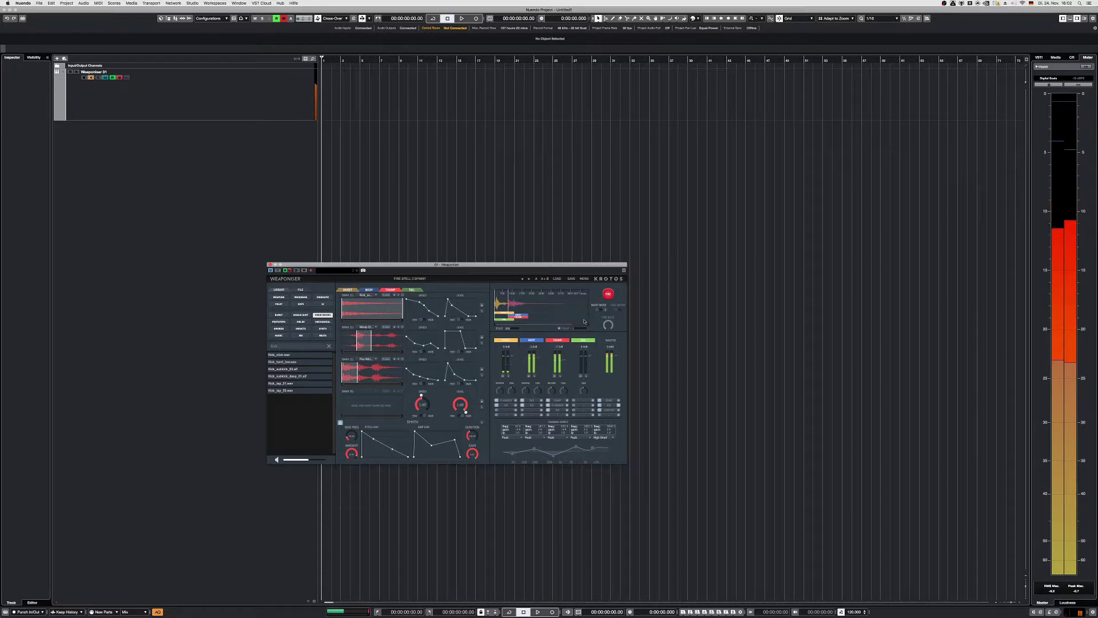
{"action": "left_click", "coordinate": [348, 291]}
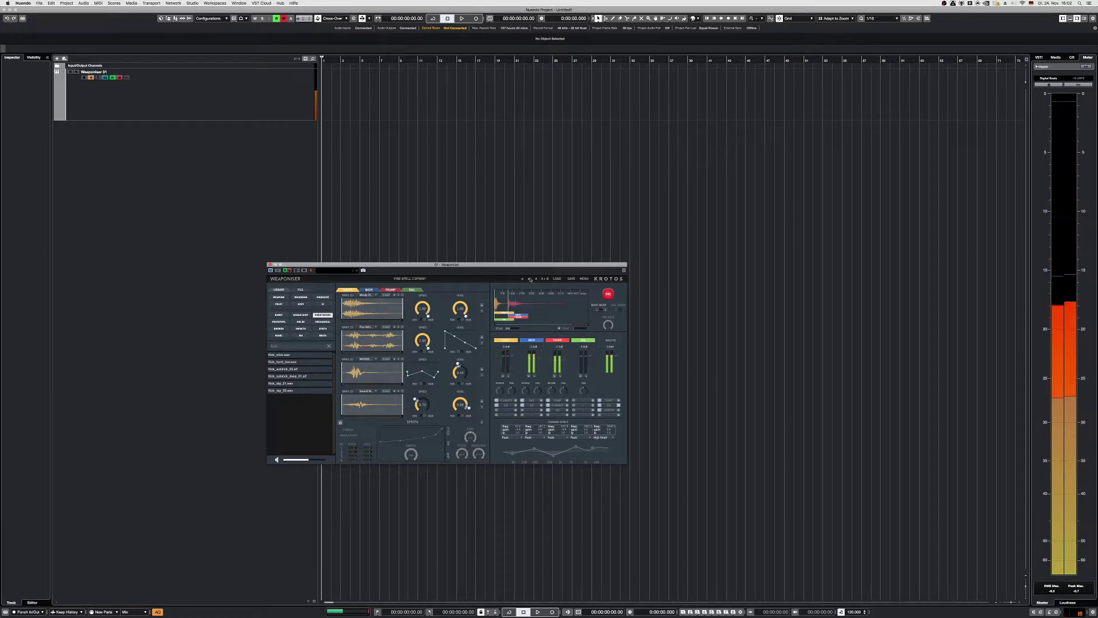
{"action": "left_click", "coordinate": [549, 284]}
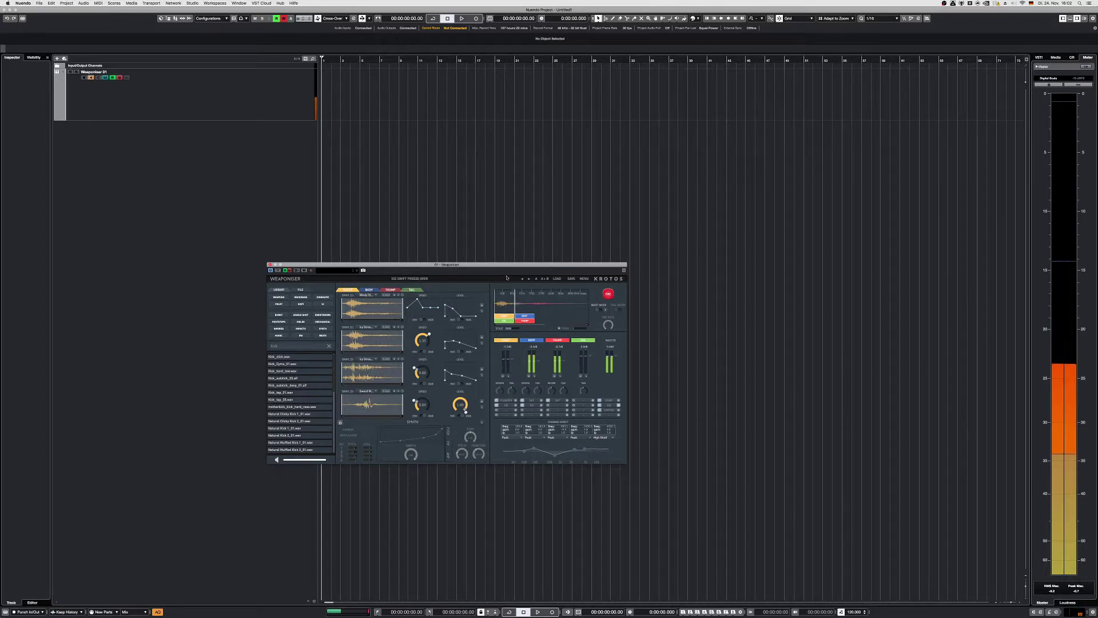
{"action": "left_click", "coordinate": [530, 279]}
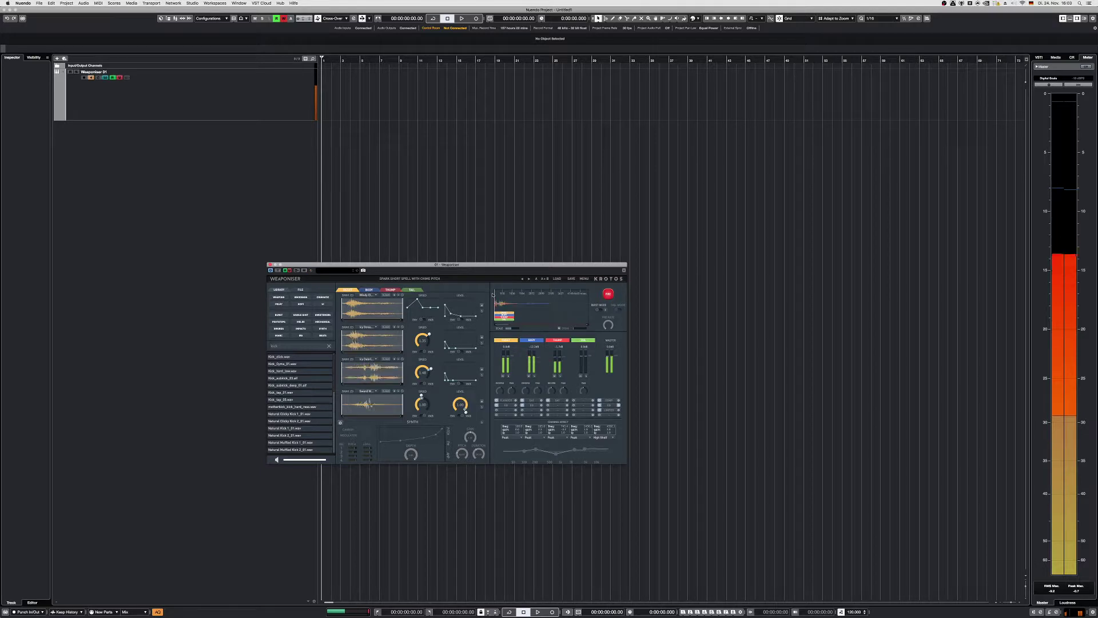
{"action": "left_click", "coordinate": [529, 279]}
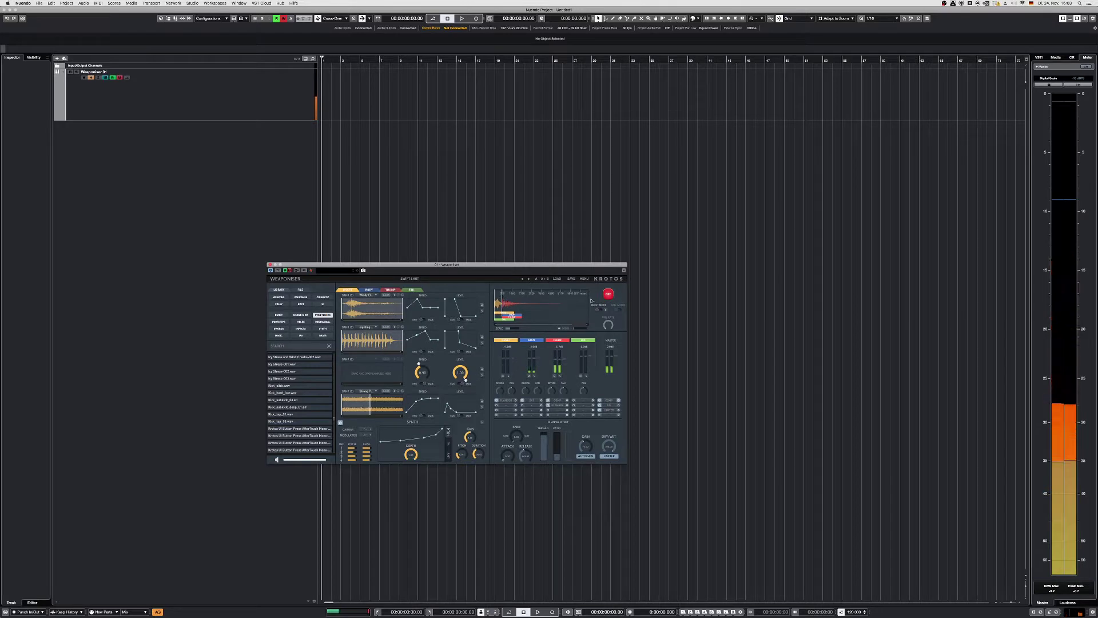
{"action": "left_click", "coordinate": [504, 307]}
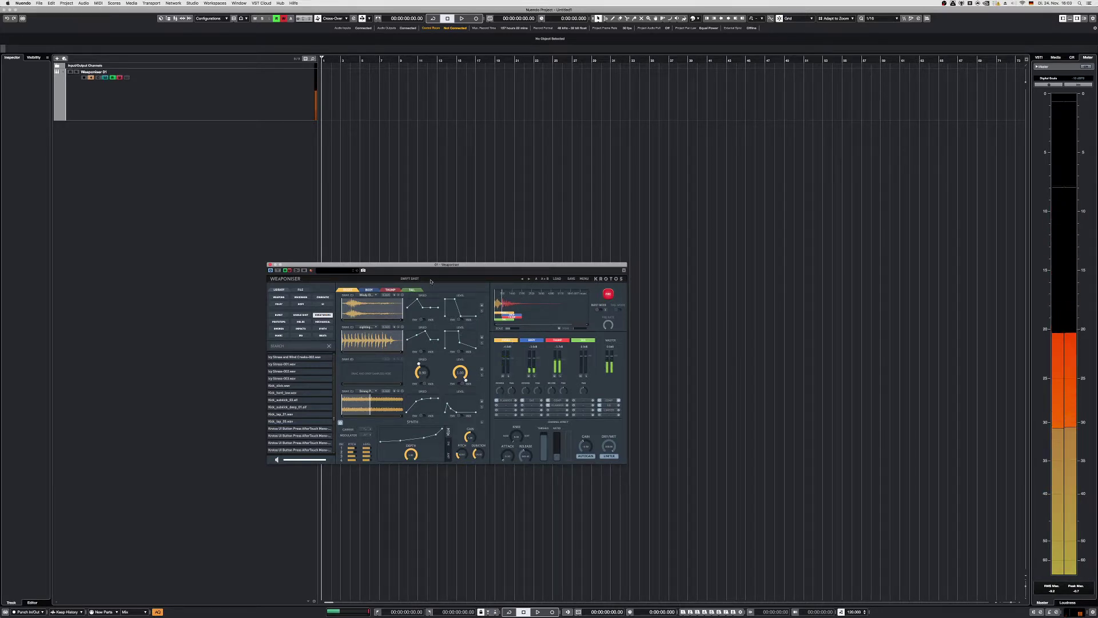
- Audition the Unlock Spell preset and look through its Body, Thump and Tail layers
{"action": "left_click", "coordinate": [529, 279]}
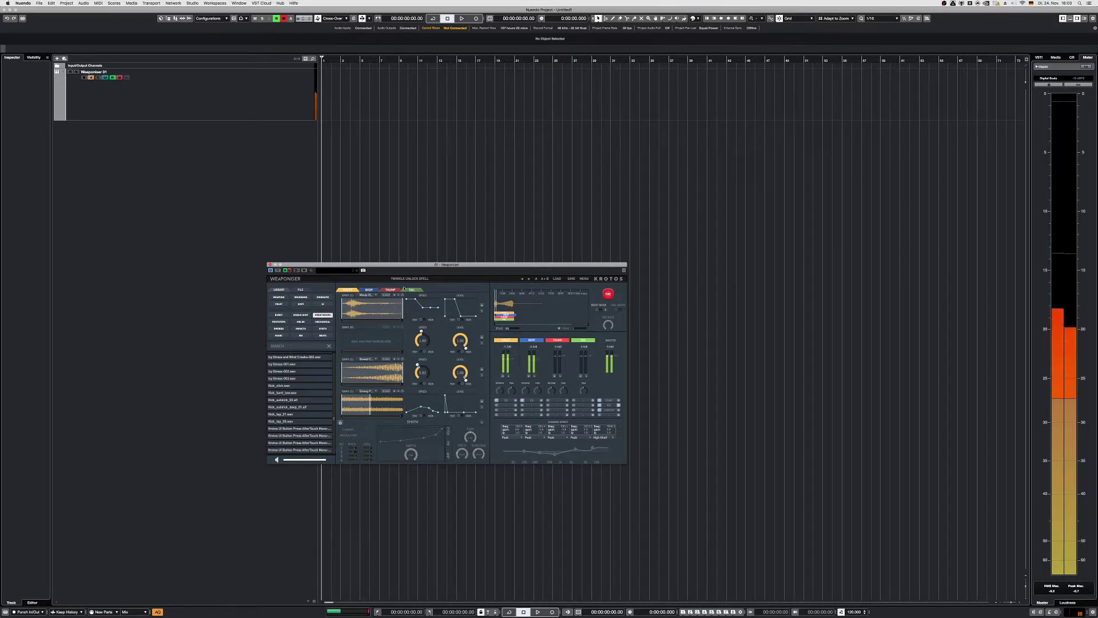
{"action": "left_click", "coordinate": [368, 290]}
{"action": "left_click", "coordinate": [391, 289]}
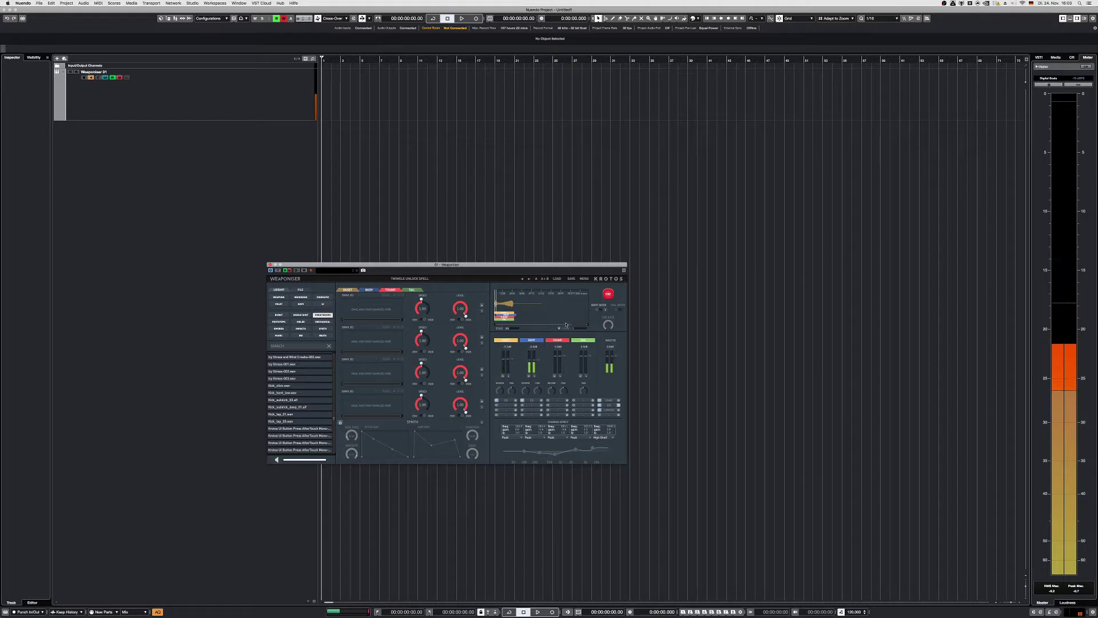
{"action": "left_click", "coordinate": [413, 290]}
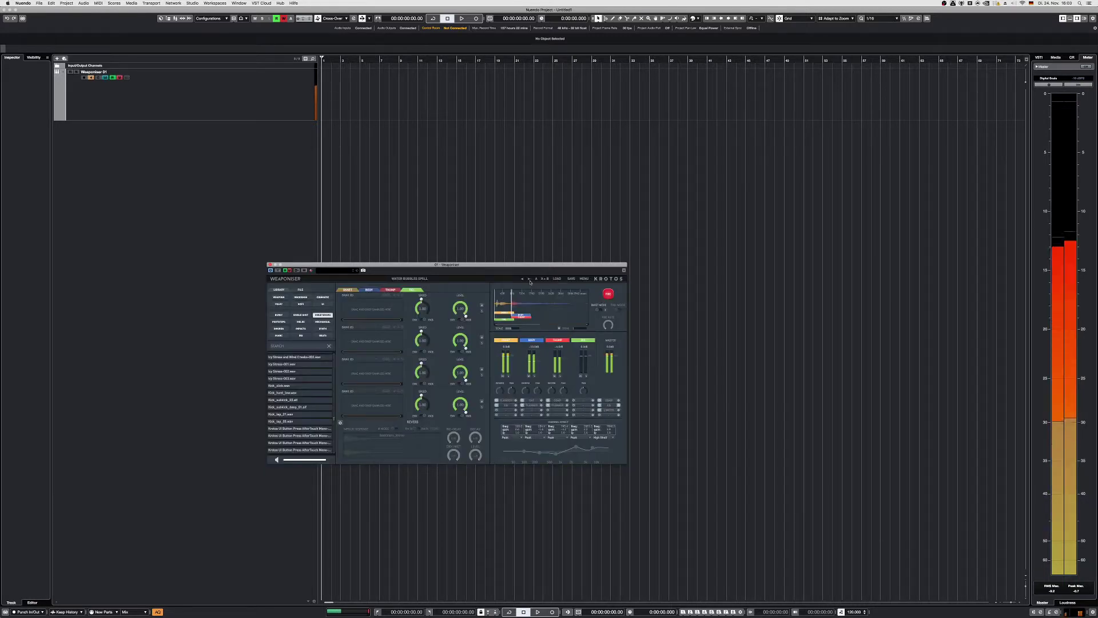
- Audition the factory footstep presets one after another, from boots on hardwood through high heels and leather shoes to trainers on wood planks
{"action": "left_click", "coordinate": [529, 281]}
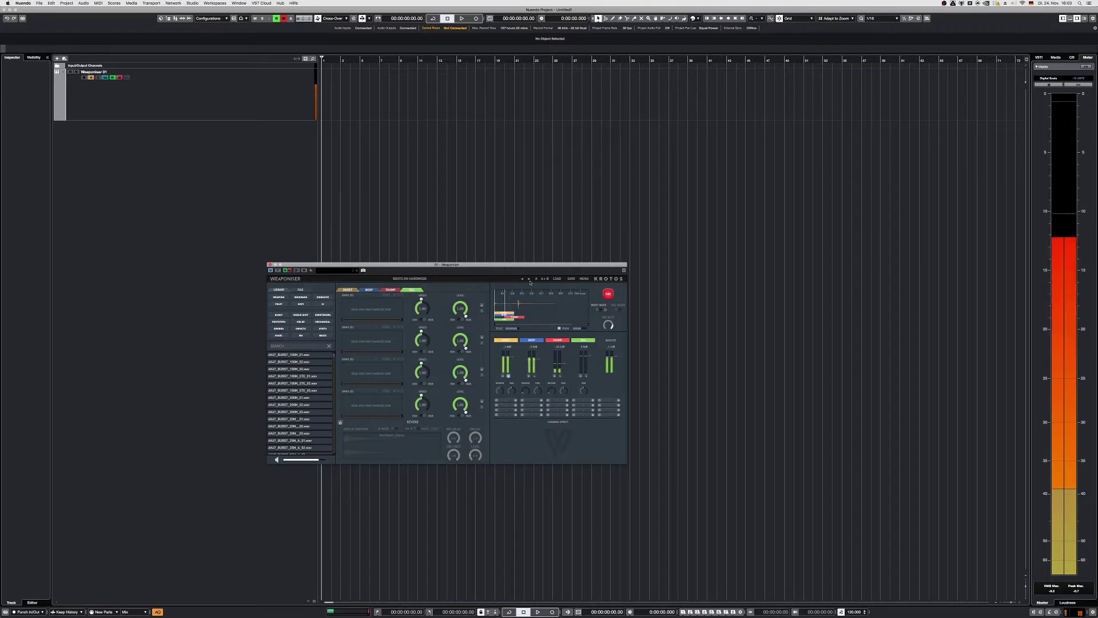
{"action": "left_click", "coordinate": [530, 282]}
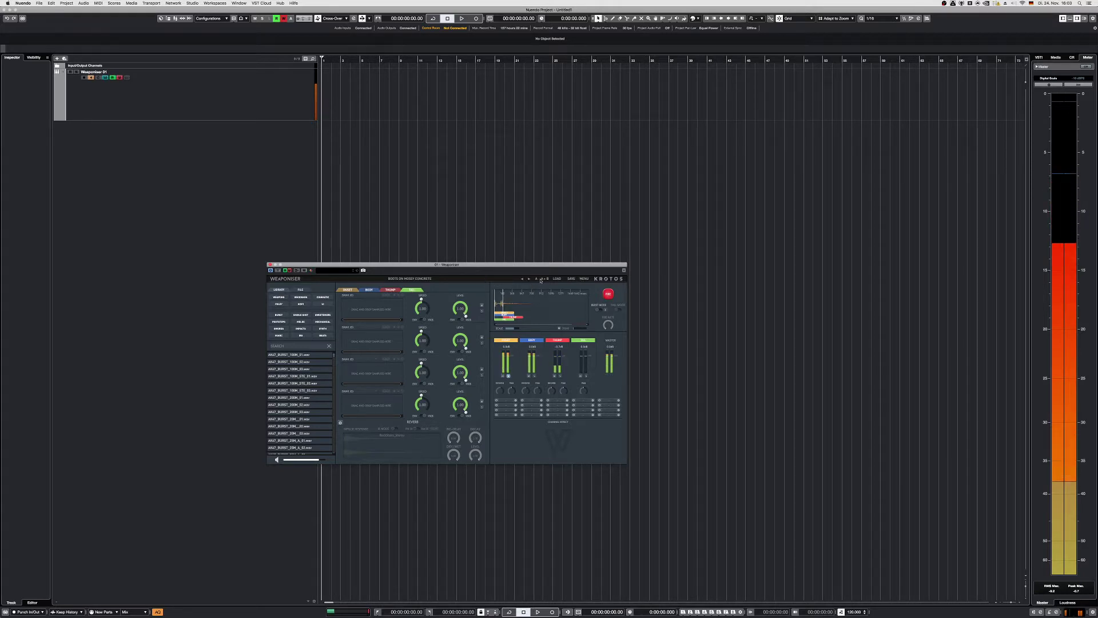
{"action": "left_click", "coordinate": [541, 280]}
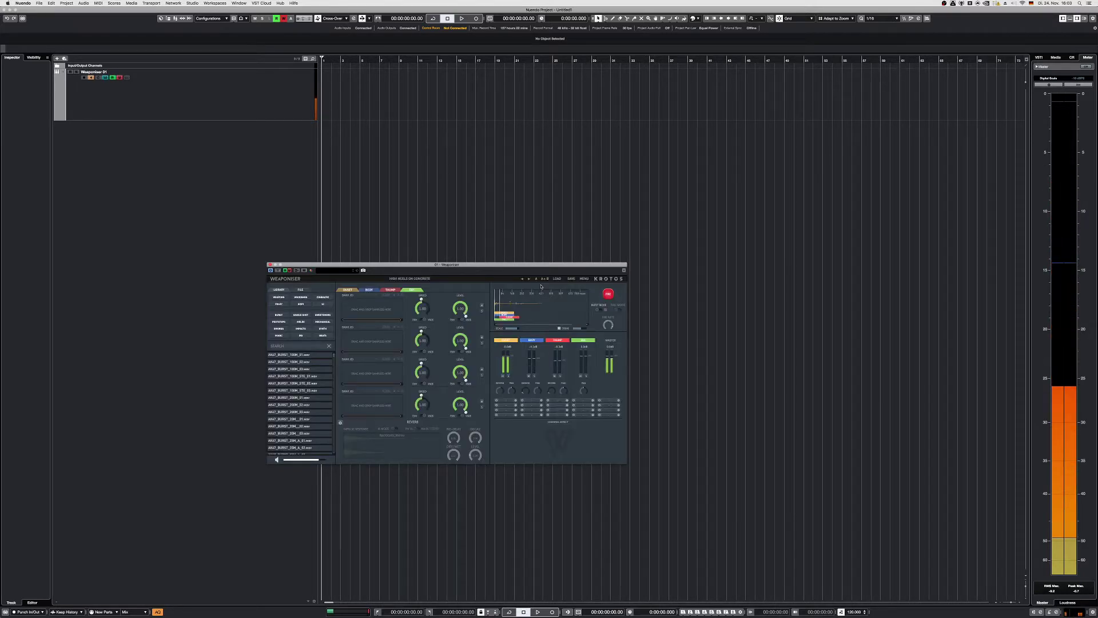
{"action": "left_click", "coordinate": [530, 279]}
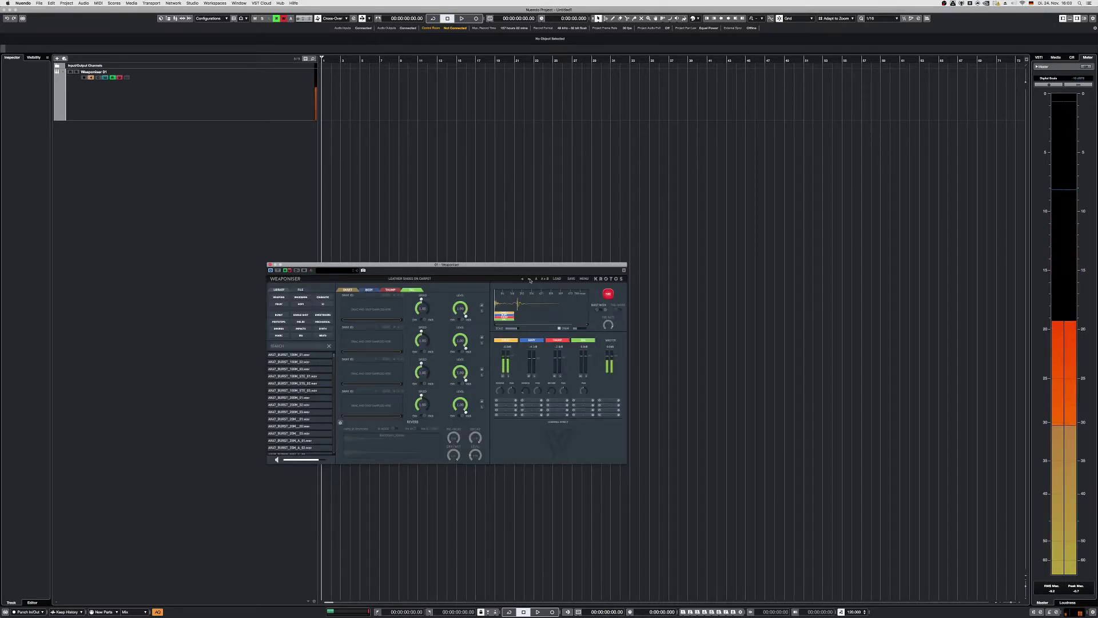
{"action": "left_click", "coordinate": [529, 280]}
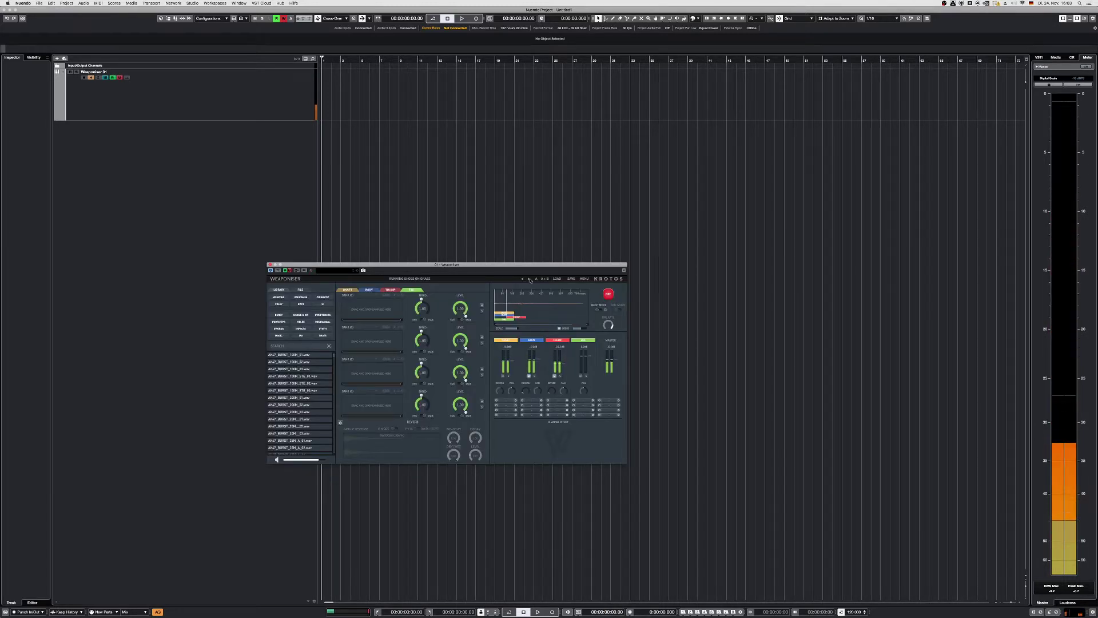
{"action": "left_click", "coordinate": [530, 280]}
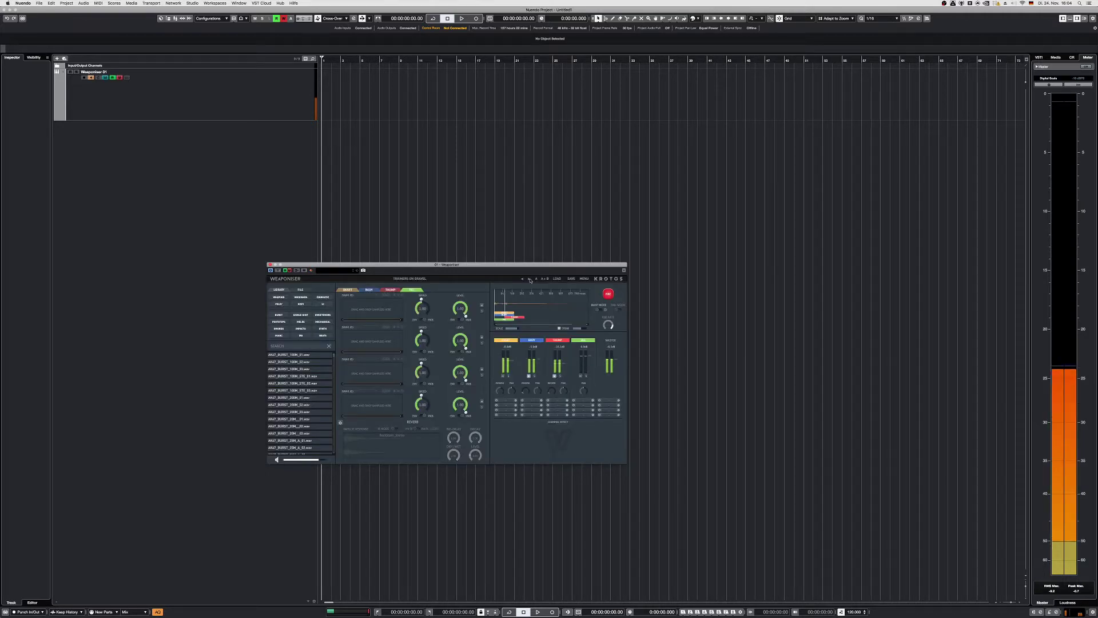
{"action": "left_click", "coordinate": [529, 280]}
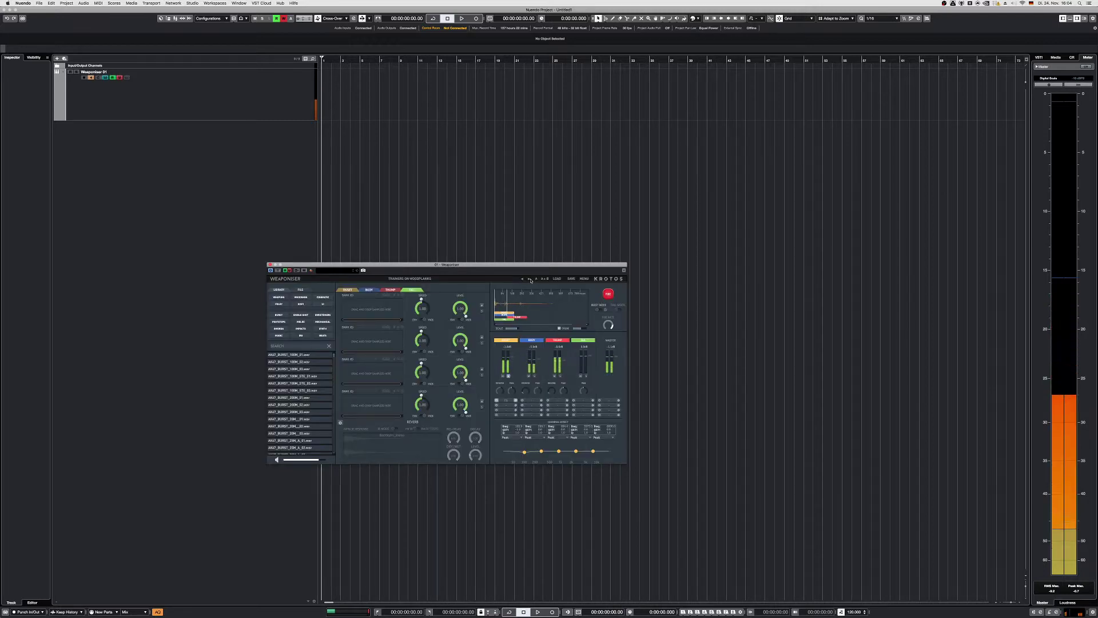
- Load the first preset of the 6_Trailers category and audition the following trailer presets, ending on String Stinger 1
{"action": "left_click", "coordinate": [530, 280]}
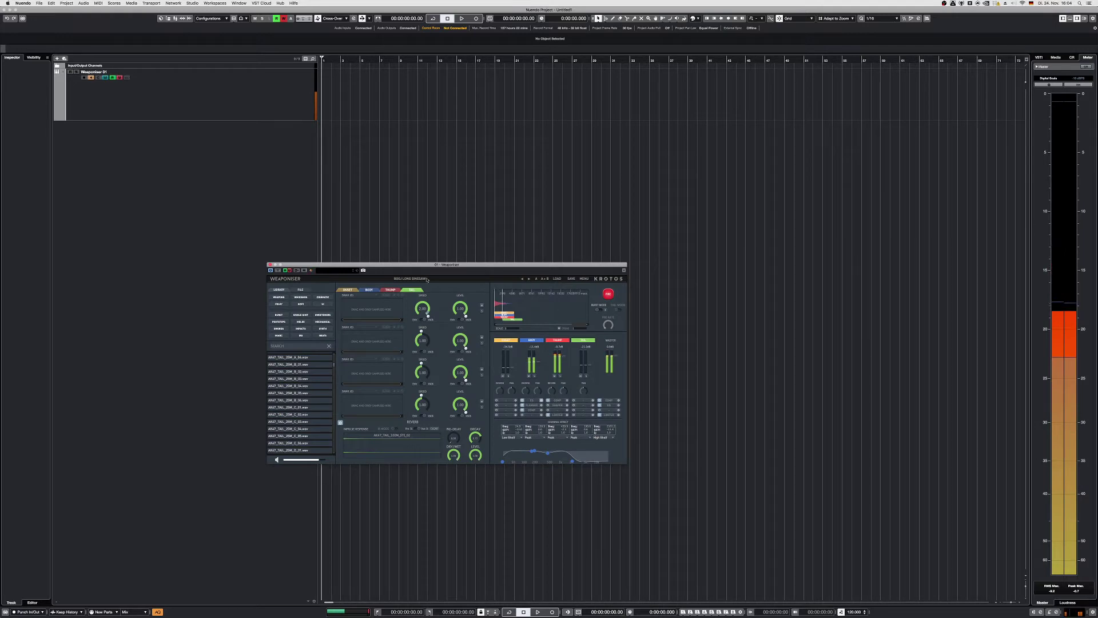
{"action": "left_click", "coordinate": [427, 279]}
{"action": "mouse_move", "coordinate": [420, 294]}
{"action": "mouse_move", "coordinate": [455, 312]}
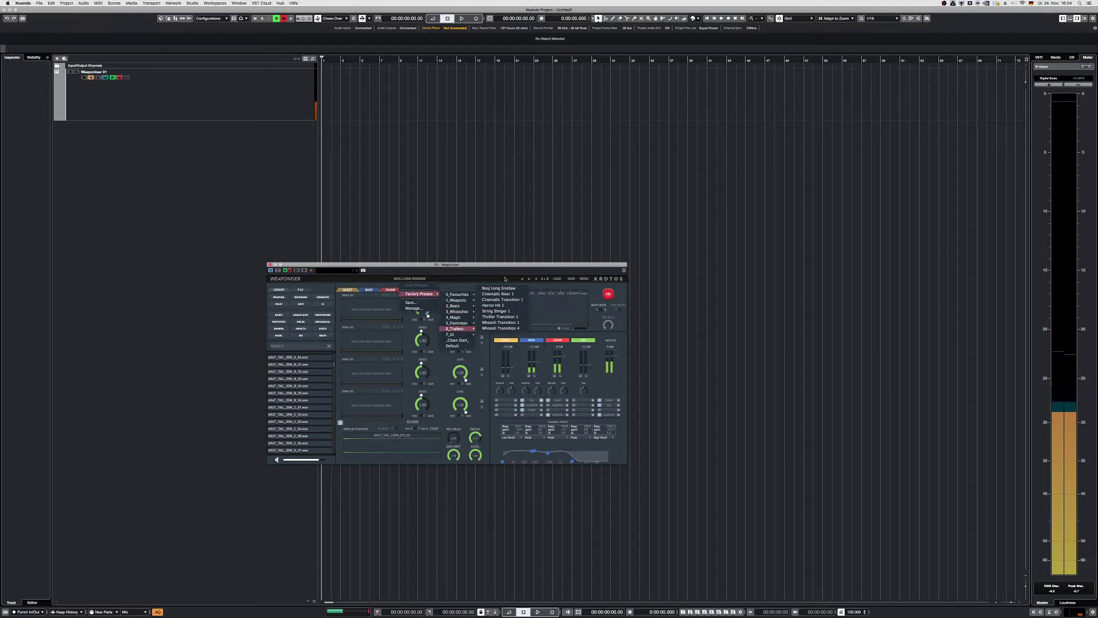
{"action": "left_click", "coordinate": [503, 288]}
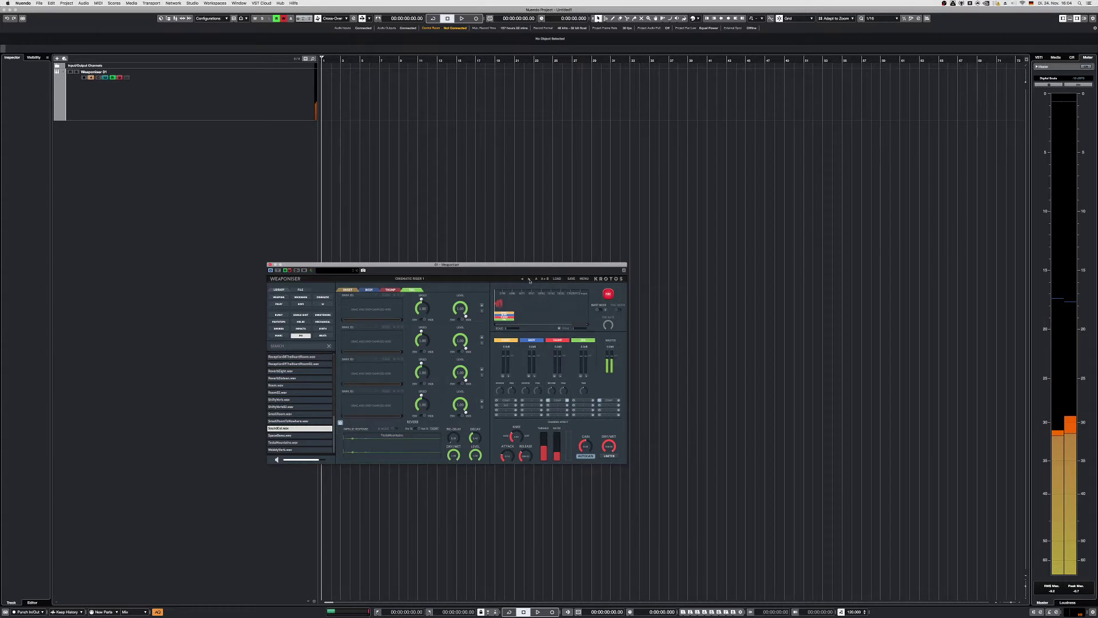
{"action": "left_click", "coordinate": [529, 280]}
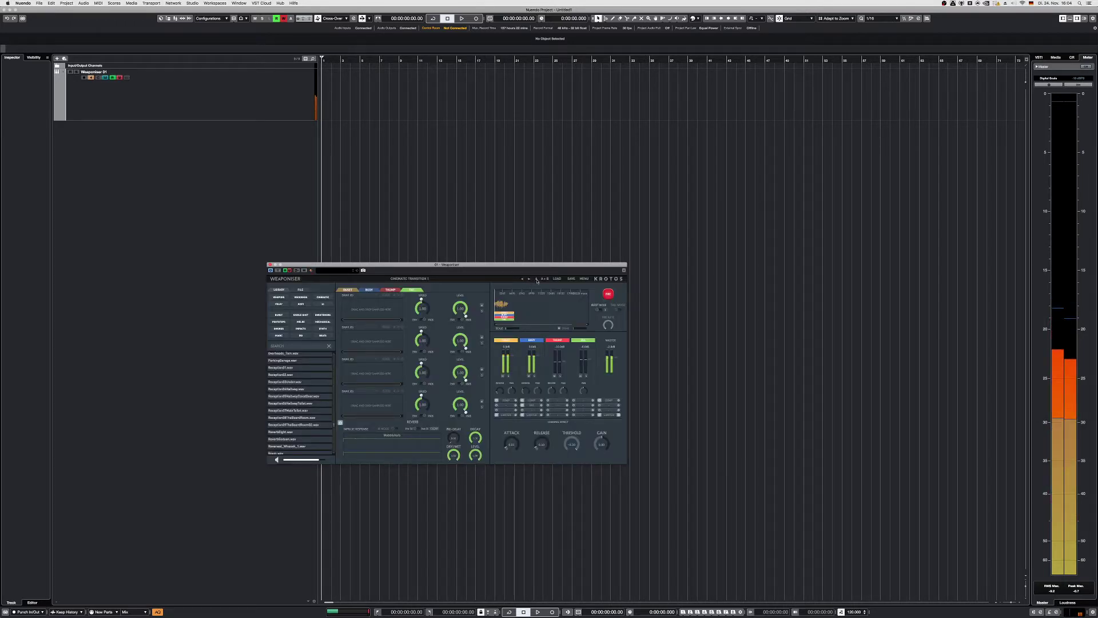
{"action": "left_click", "coordinate": [537, 280]}
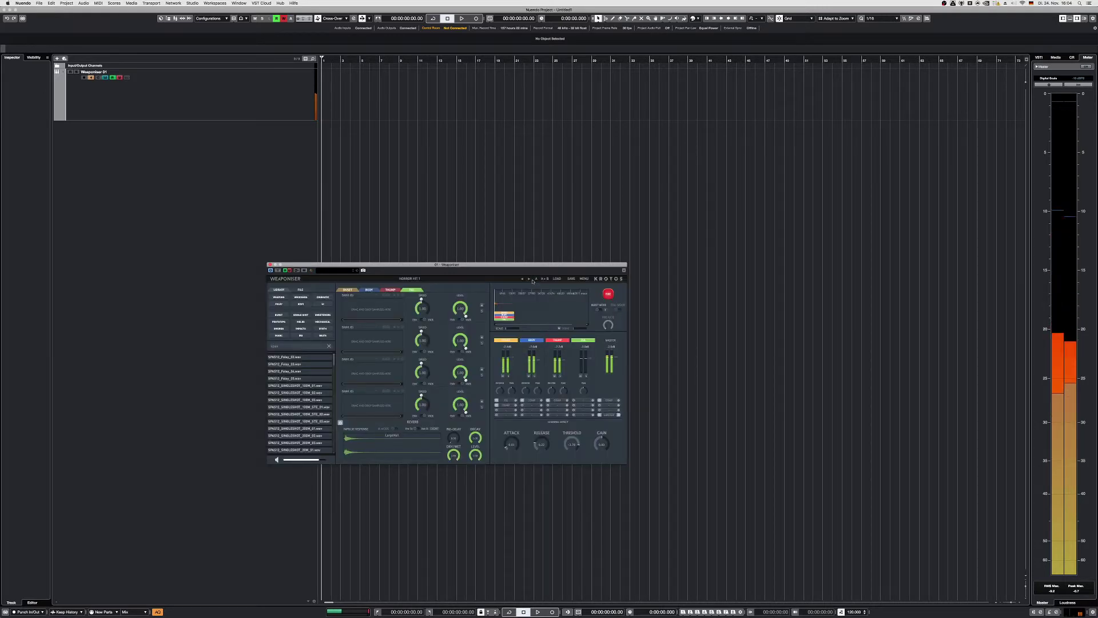
{"action": "left_click", "coordinate": [529, 279]}
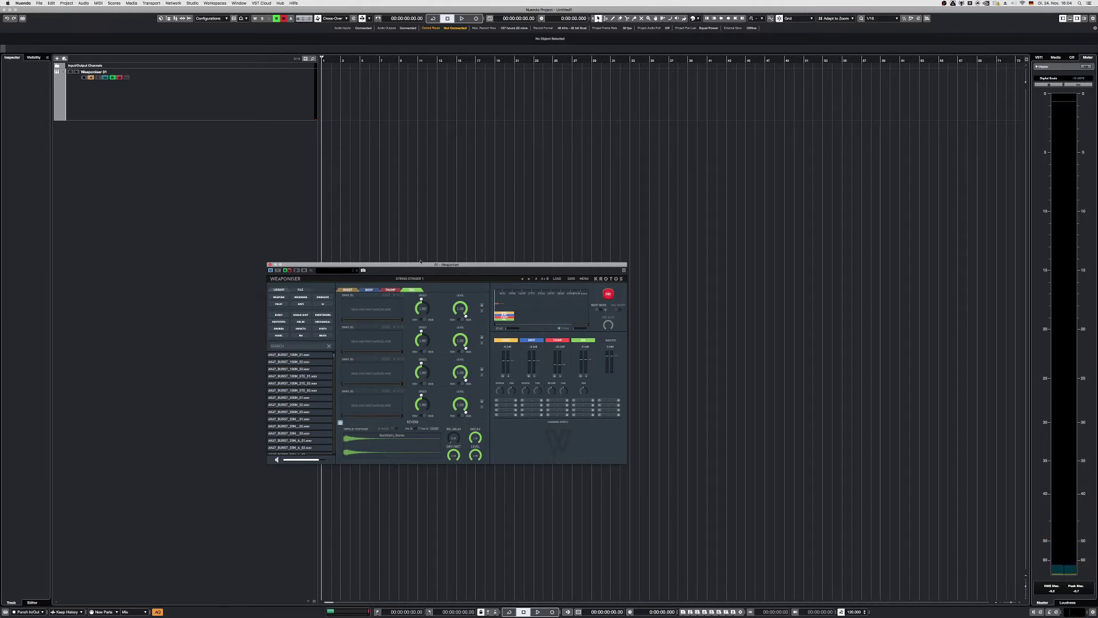
- Turn off automation writing and close the Weaponiser window
{"action": "left_click_drag", "start_coordinate": [419, 266], "coordinate": [520, 158]}
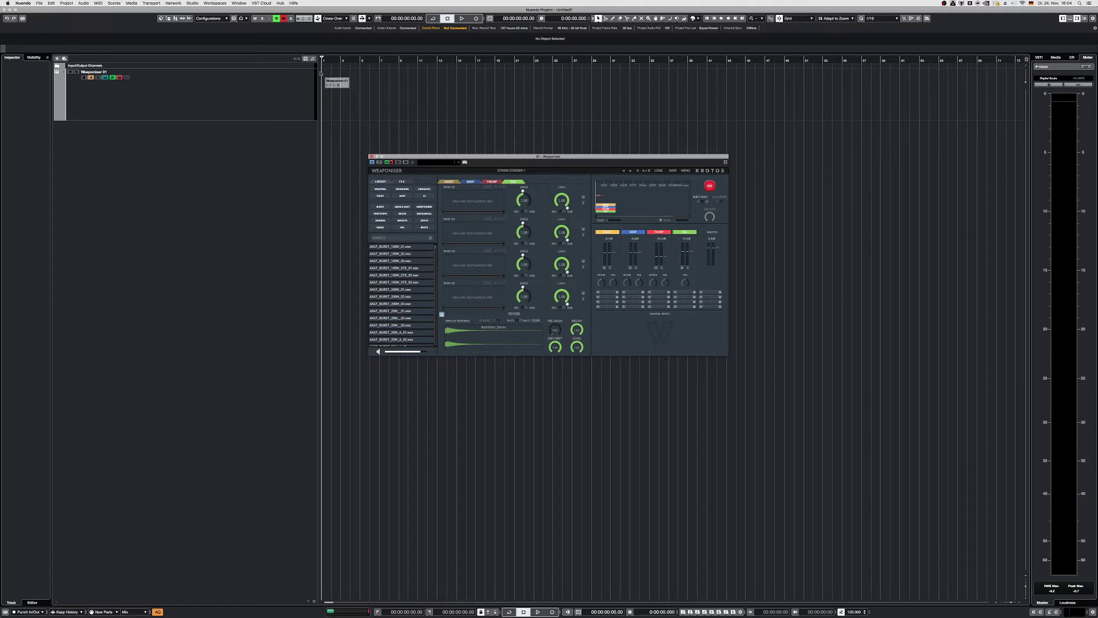
{"action": "left_click", "coordinate": [286, 34]}
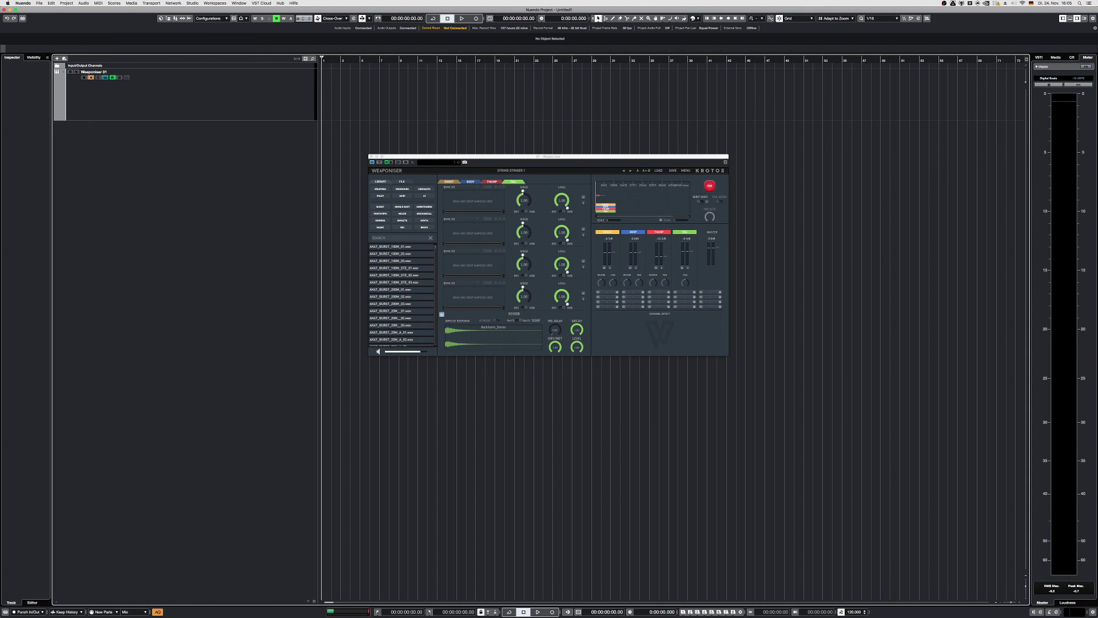
{"action": "key", "text": "super+w"}
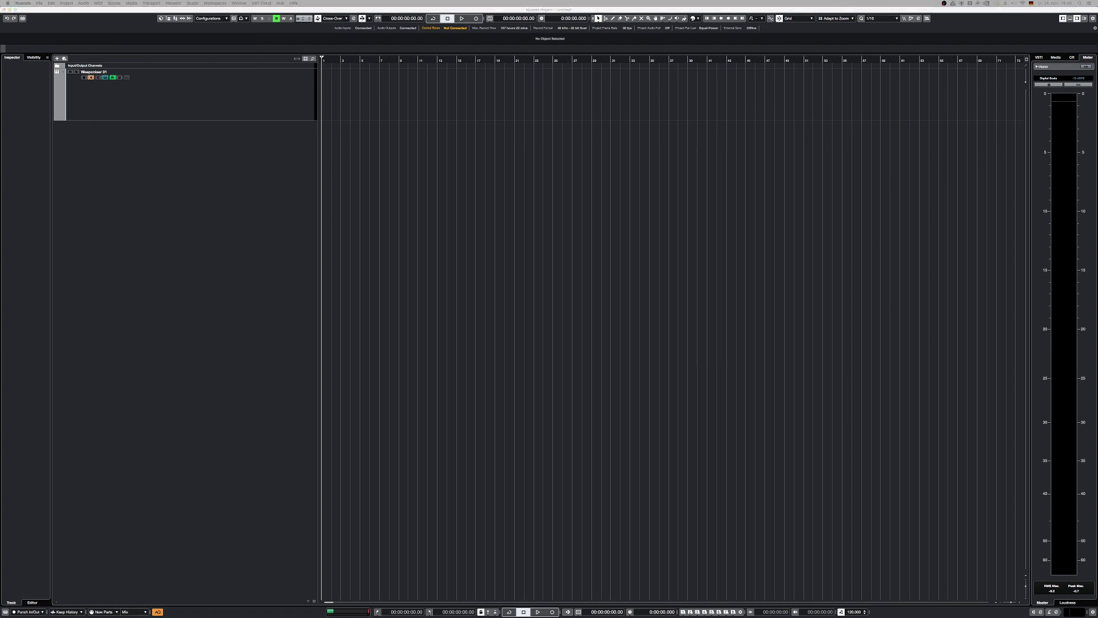